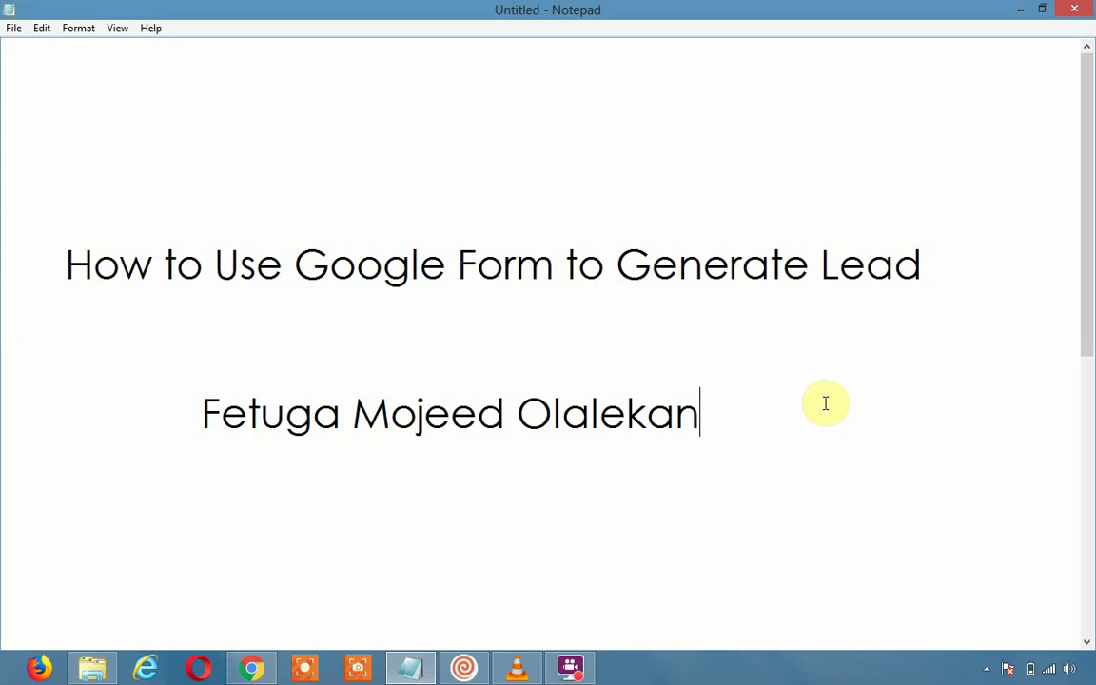
Step: Scroll through the Notepad lecture notes from the title downward
{"action": "scroll", "coordinate": [824, 440], "scroll_direction": "down", "scroll_amount": 2}
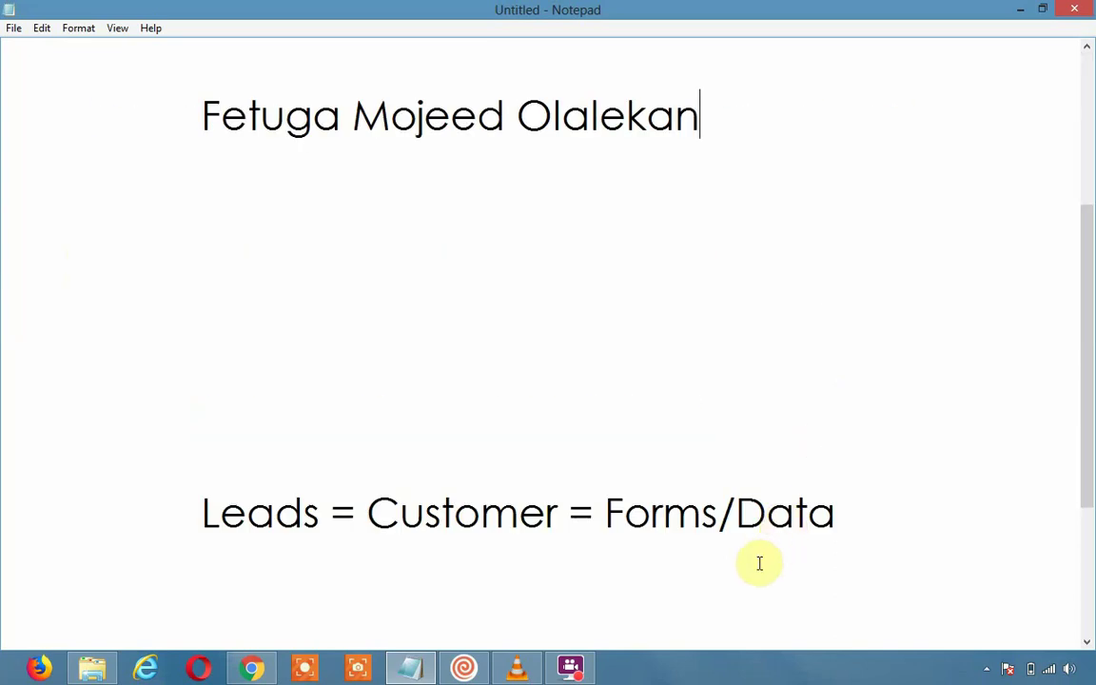
{"action": "scroll", "coordinate": [801, 528], "scroll_direction": "down", "scroll_amount": 1}
{"action": "scroll", "coordinate": [802, 528], "scroll_direction": "up", "scroll_amount": 1}
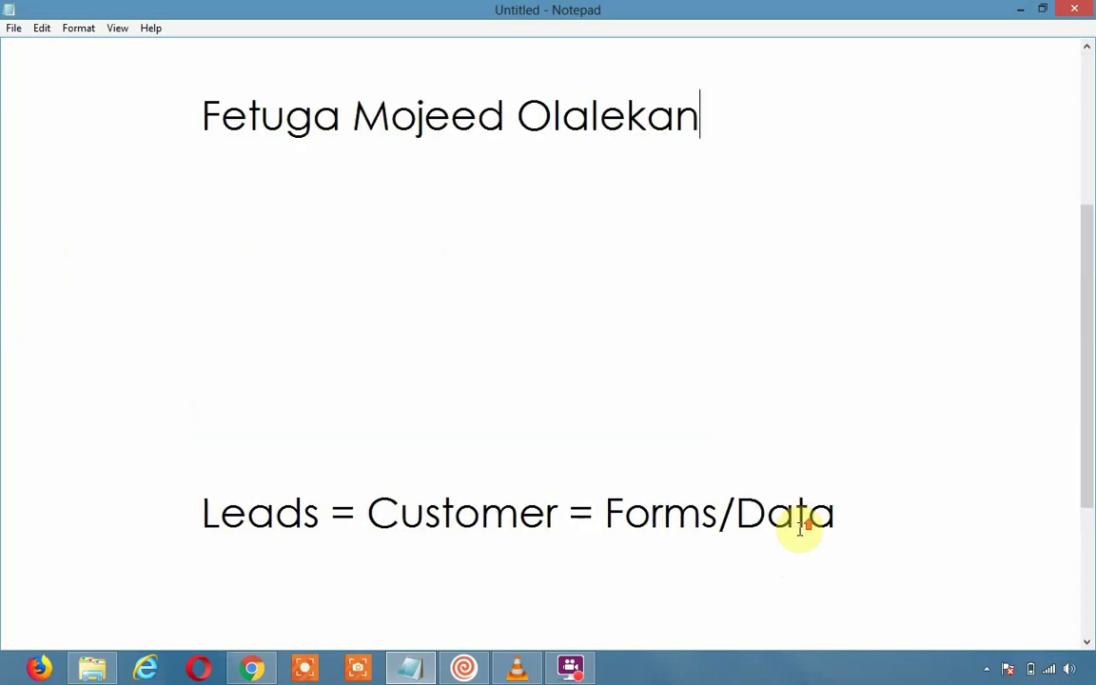
{"action": "scroll", "coordinate": [802, 528], "scroll_direction": "up", "scroll_amount": 1}
{"action": "scroll", "coordinate": [801, 528], "scroll_direction": "down", "scroll_amount": 1}
Step: Insert two blank lines after Forms/Data and move down to the Website and Mobile Version lines
{"action": "left_click", "coordinate": [859, 521]}
{"action": "key", "text": "Return"}
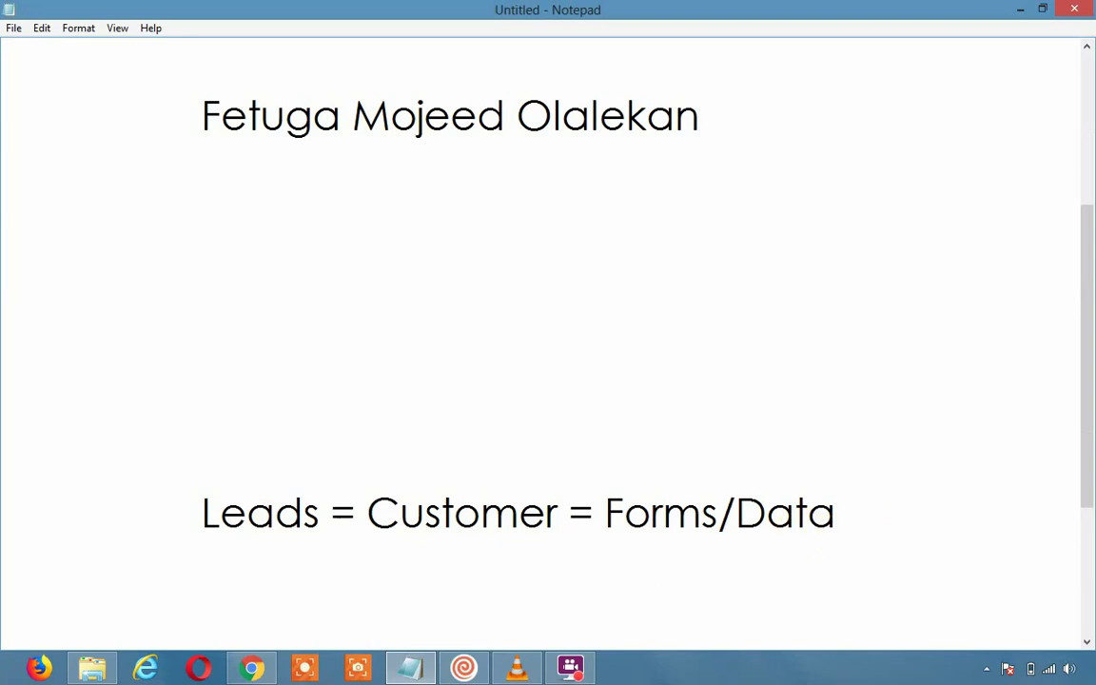
{"action": "key", "text": "Return"}
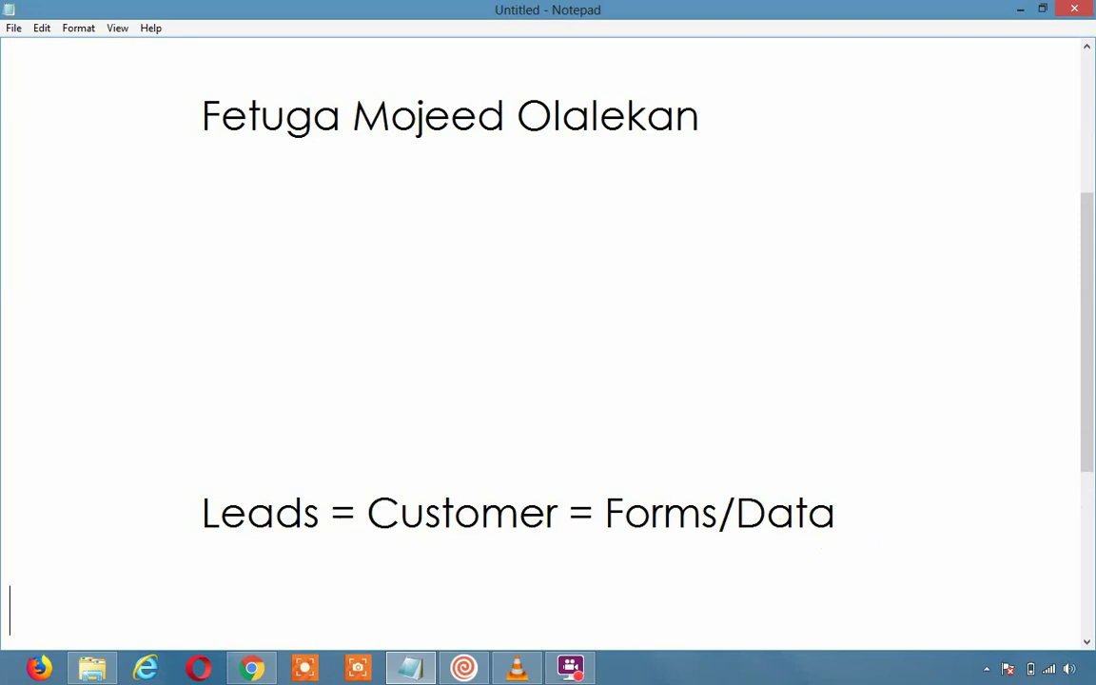
{"action": "key", "text": "Down"}
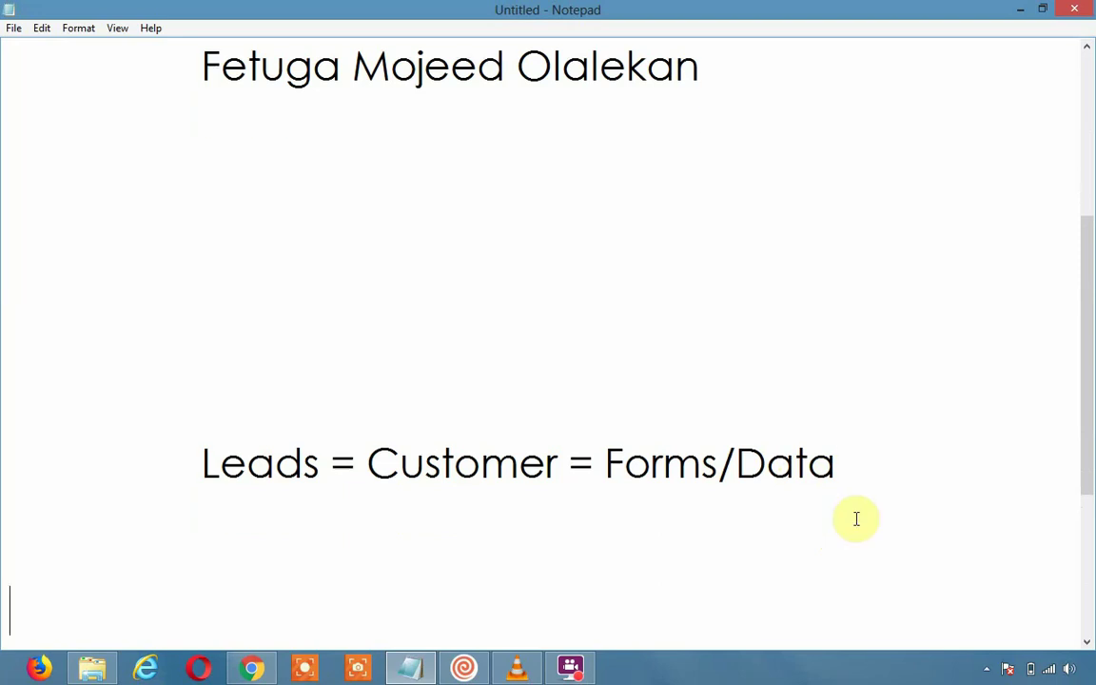
{"action": "key", "text": "Down"}
{"action": "key", "text": "Down"}
{"action": "key", "text": "Down"}
{"action": "key", "text": "Down"}
{"action": "key", "text": "Down"}
{"action": "key", "text": "Down"}
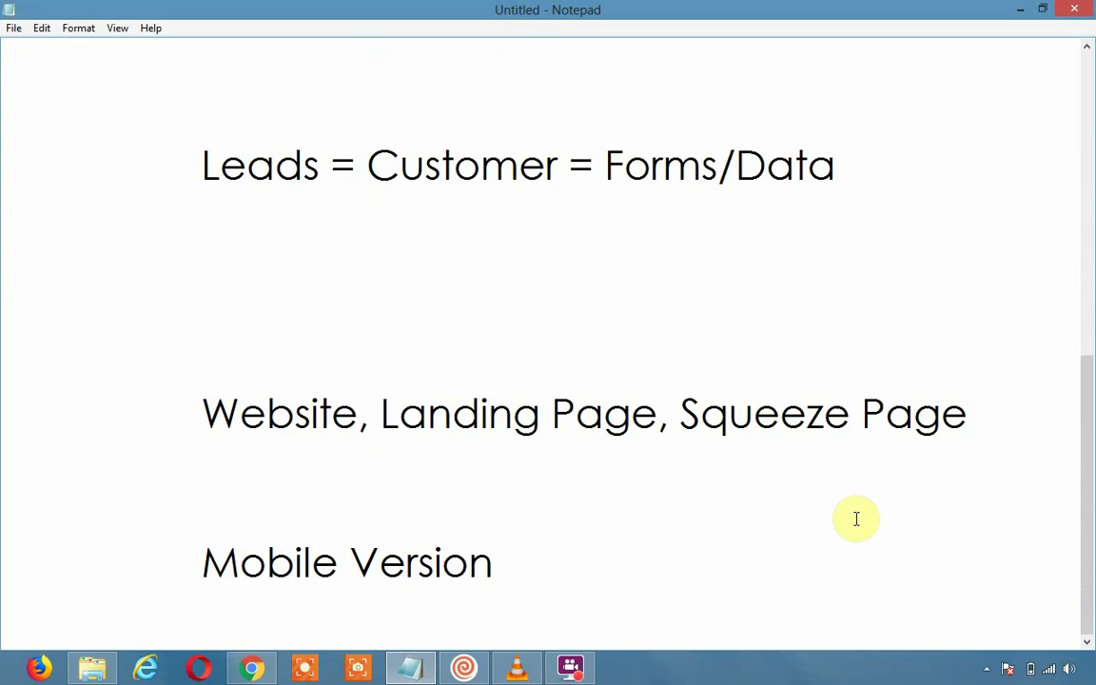
Step: Add a blank line above Mobile Version, pushing it further below the Website line
{"action": "key", "text": "Up"}
{"action": "key", "text": "Up"}
{"action": "key", "text": "Return"}
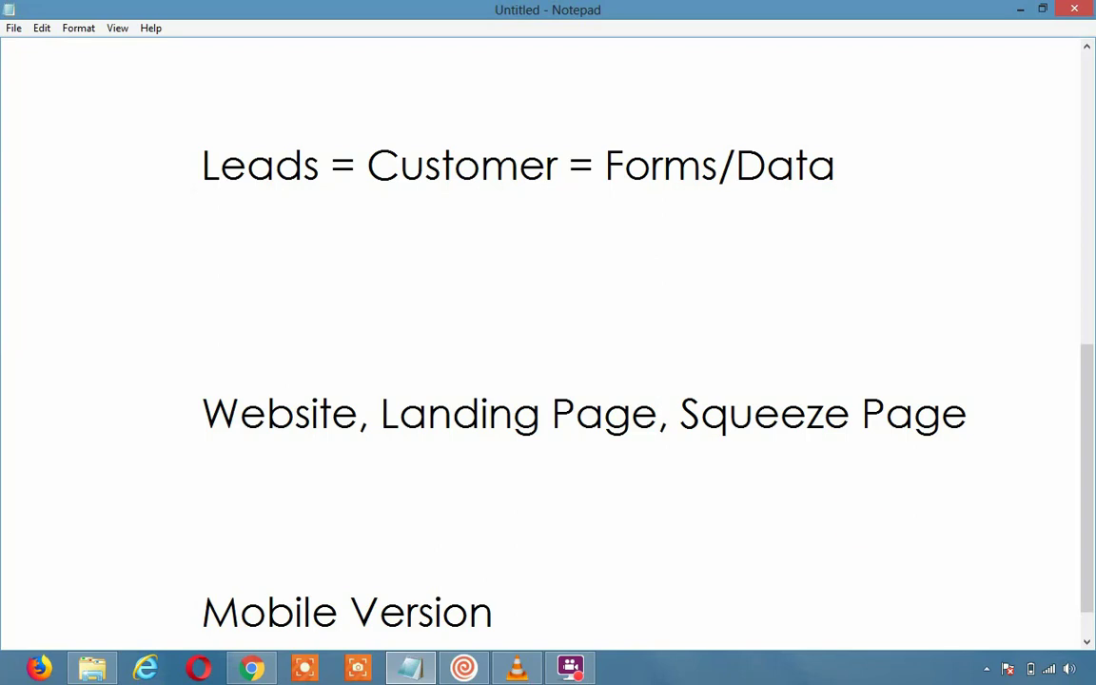
Step: Move back up to the title notes and dismiss the WhatsApp message notification
{"action": "key", "text": "Up"}
{"action": "key", "text": "Up"}
{"action": "key", "text": "Up"}
{"action": "key", "text": "Up"}
{"action": "key", "text": "Up"}
{"action": "key", "text": "Up"}
{"action": "key", "text": "Up"}
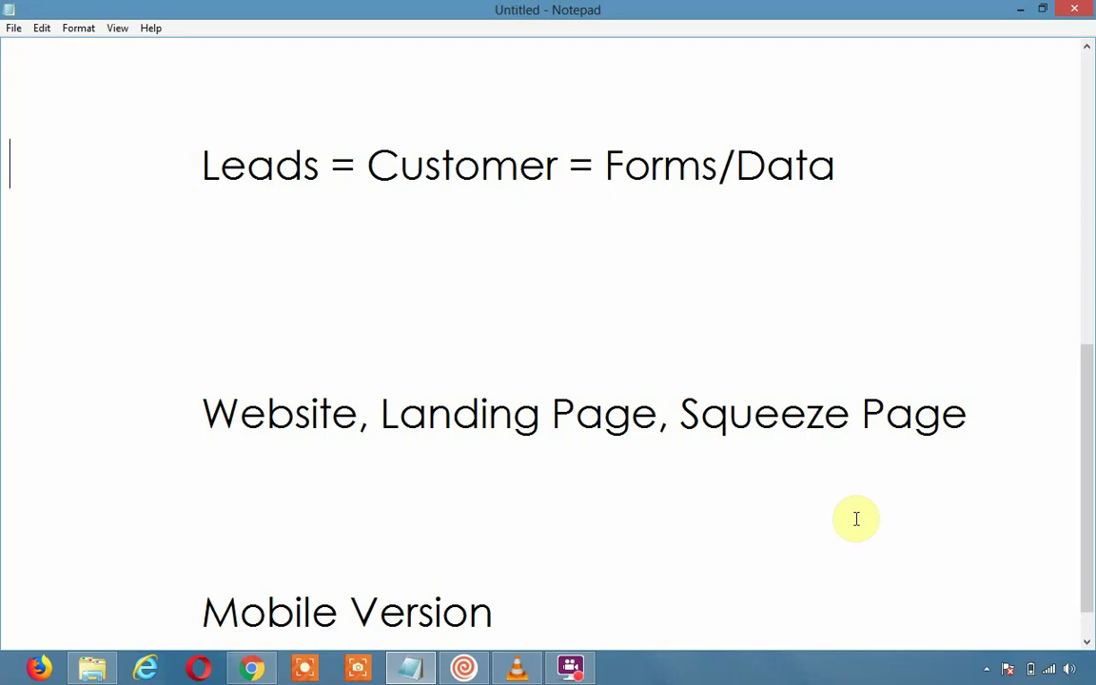
{"action": "key", "text": "Up"}
{"action": "key", "text": "Up"}
{"action": "key", "text": "Up"}
{"action": "key", "text": "Up"}
{"action": "key", "text": "Up"}
{"action": "key", "text": "Up"}
{"action": "key", "text": "Up"}
{"action": "key", "text": "Up"}
{"action": "key", "text": "Up"}
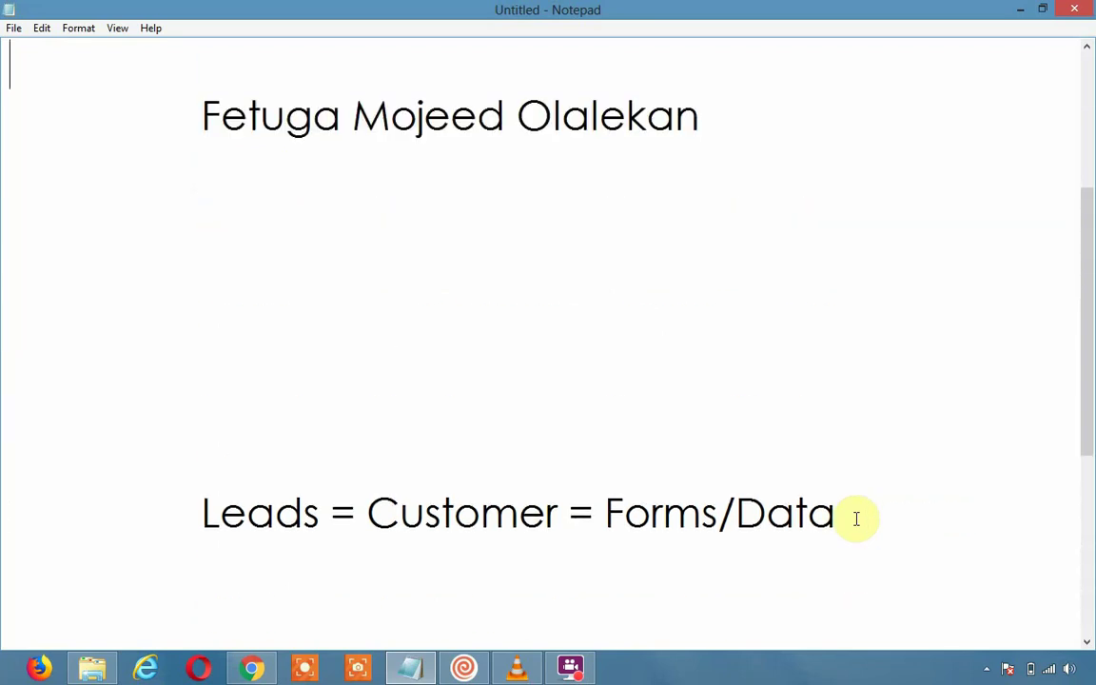
{"action": "key", "text": "Up"}
{"action": "key", "text": "Up"}
{"action": "key", "text": "Up"}
{"action": "key", "text": "Up"}
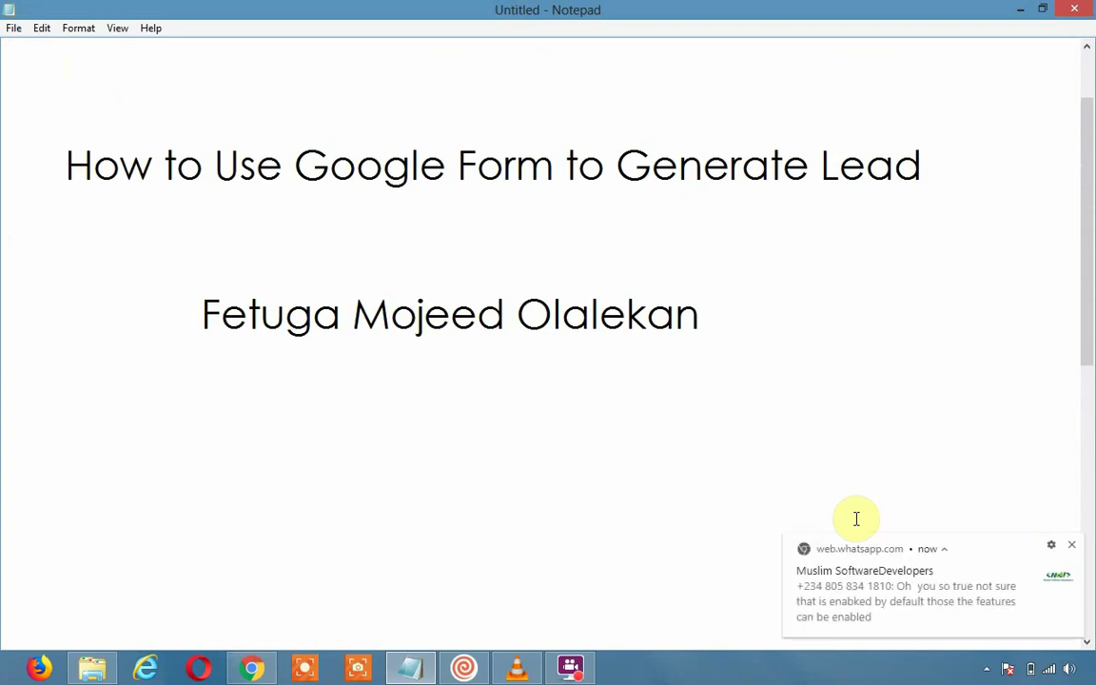
{"action": "left_click", "coordinate": [1071, 545]}
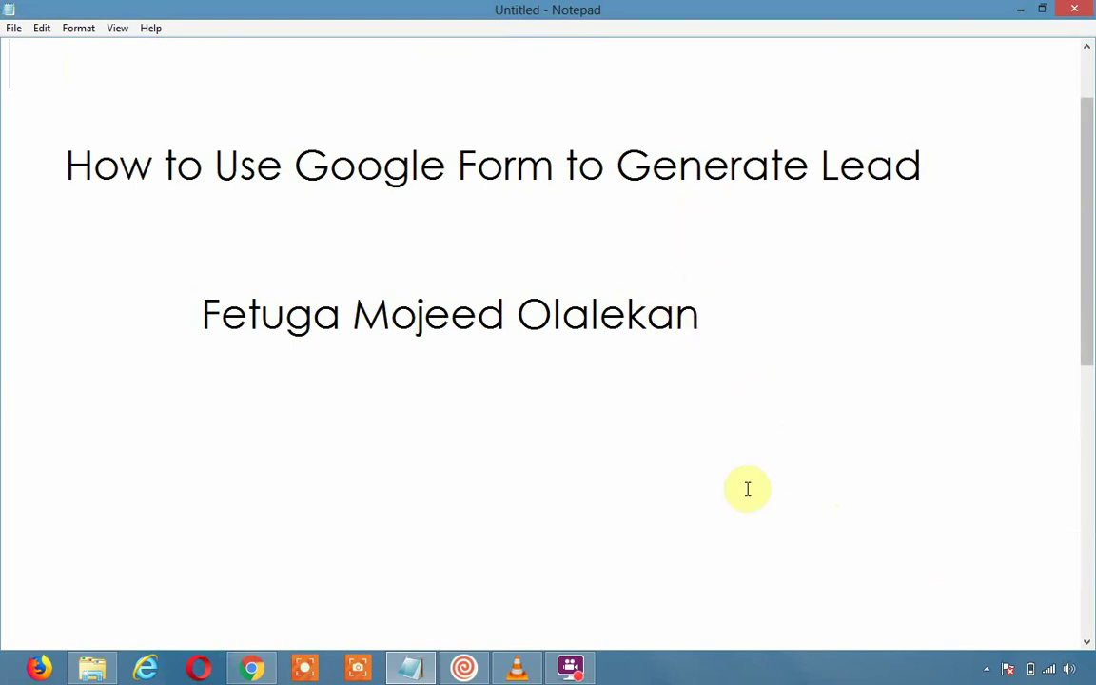
Step: Scroll back down to the end of Mobile Version, then switch to the Chrome window
{"action": "scroll", "coordinate": [689, 571], "scroll_direction": "down", "scroll_amount": 1}
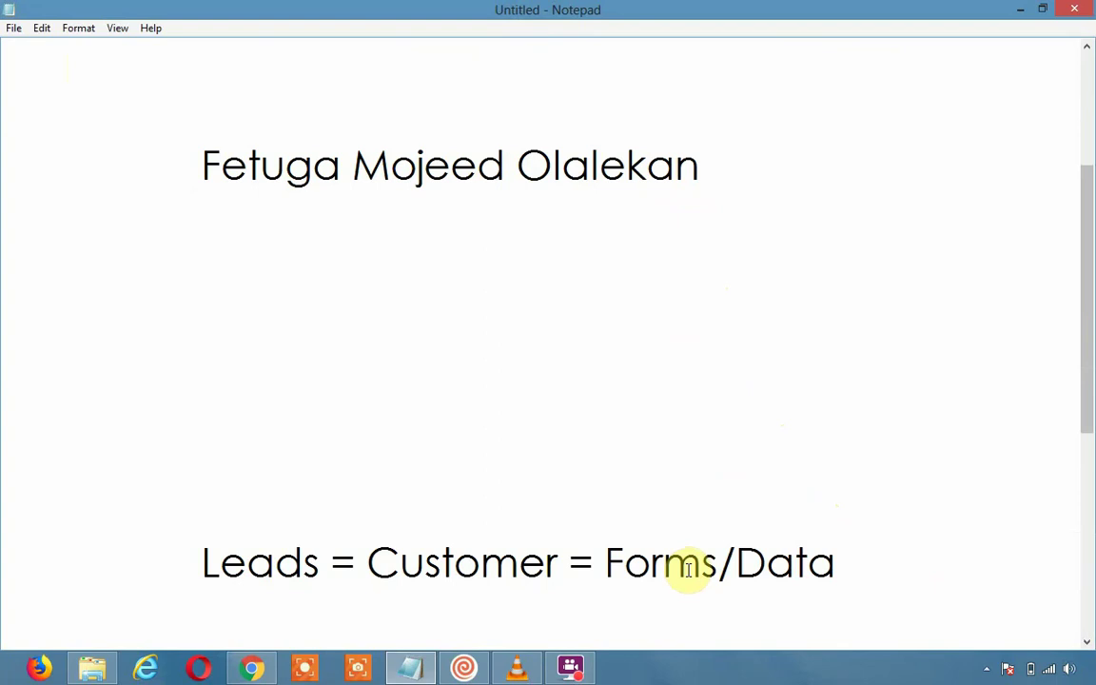
{"action": "scroll", "coordinate": [688, 569], "scroll_direction": "down", "scroll_amount": 1}
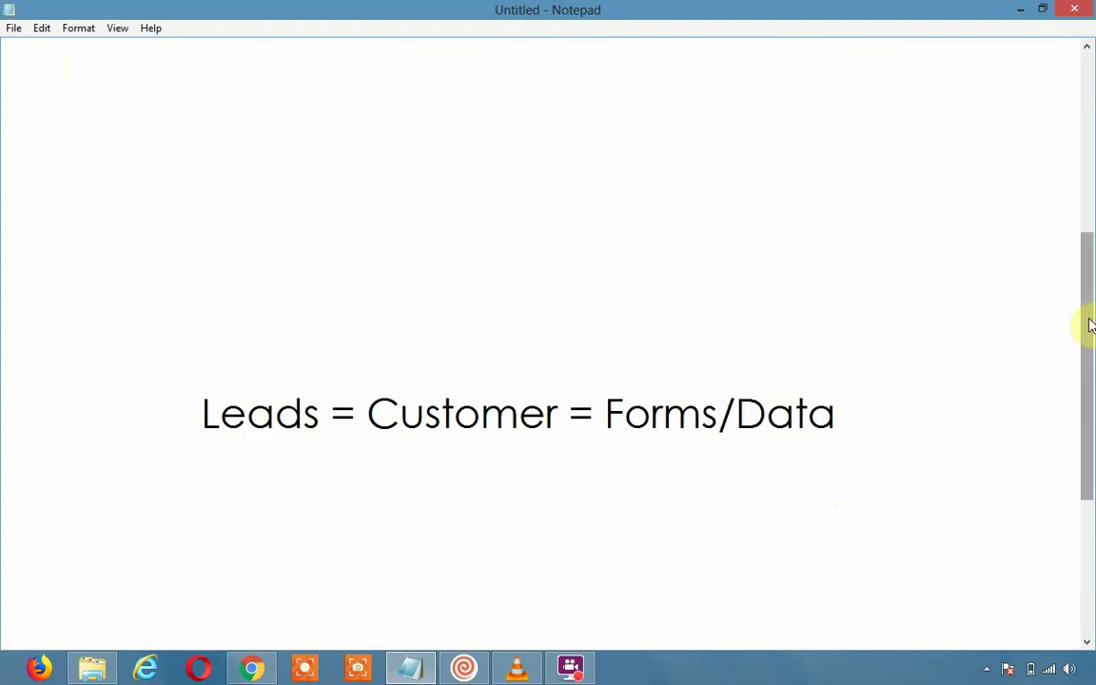
{"action": "left_click_drag", "start_coordinate": [1090, 326], "coordinate": [1090, 466]}
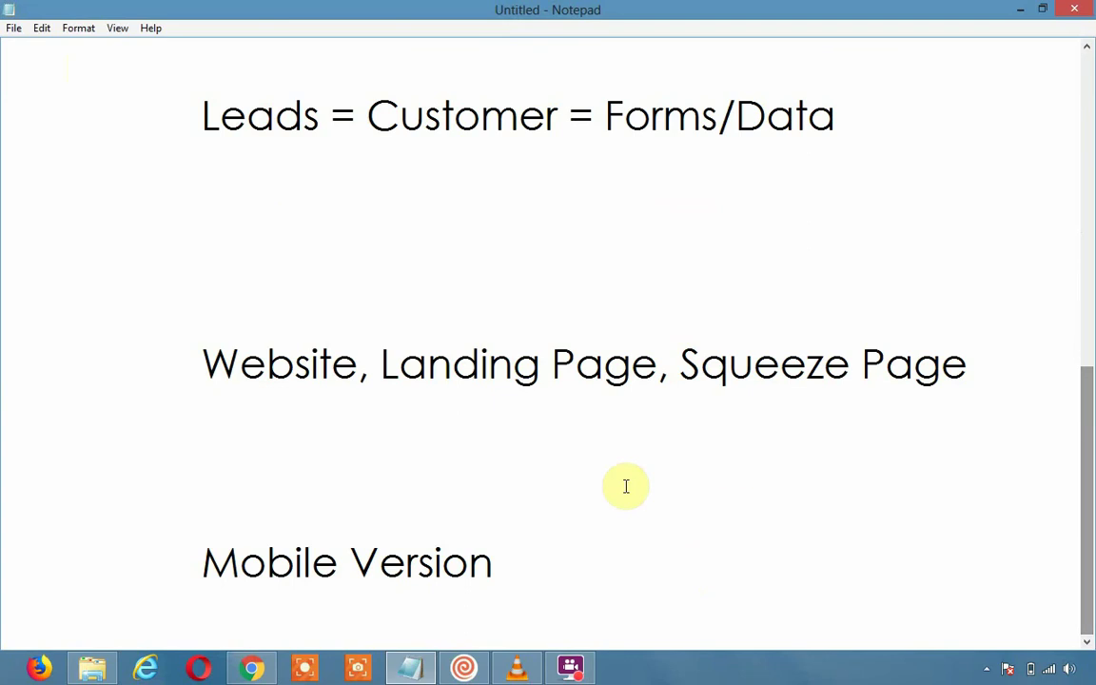
{"action": "left_click", "coordinate": [588, 535]}
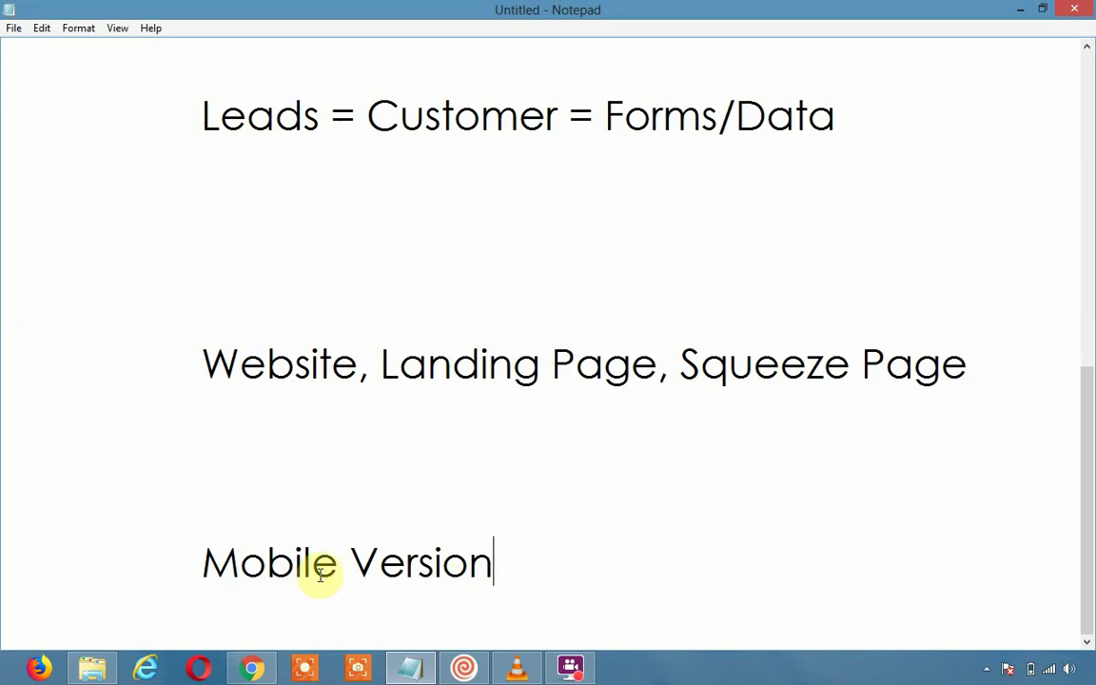
{"action": "left_click", "coordinate": [250, 668]}
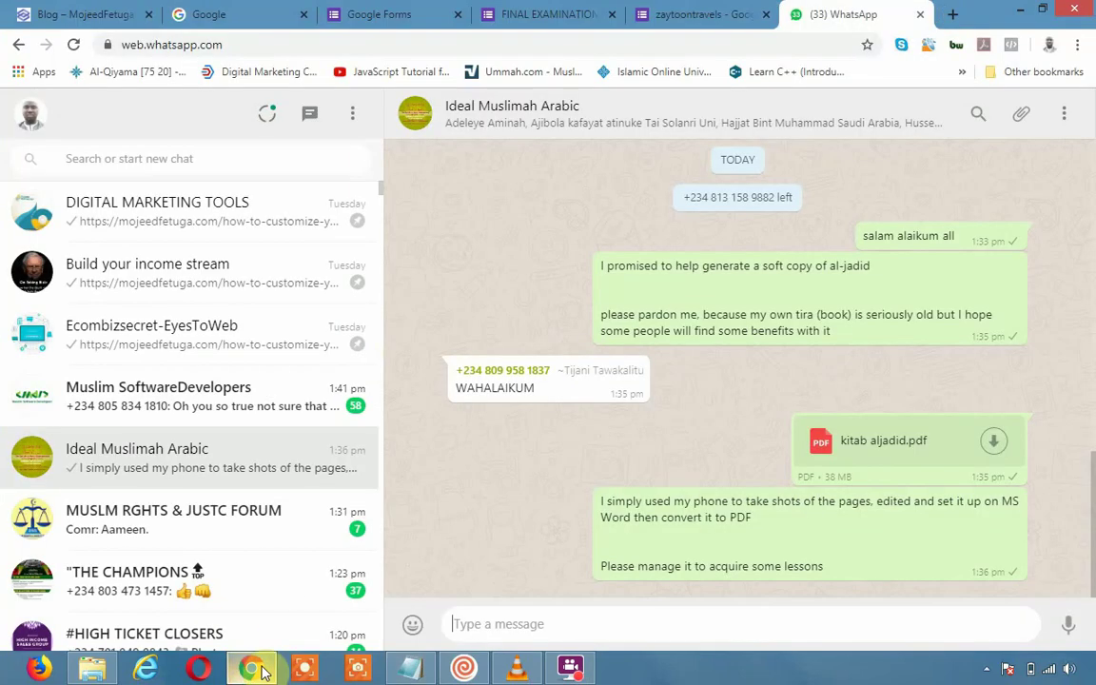
Step: Move from the Google Forms tab to the Google search tab
{"action": "left_click", "coordinate": [390, 9]}
{"action": "left_click", "coordinate": [371, 12]}
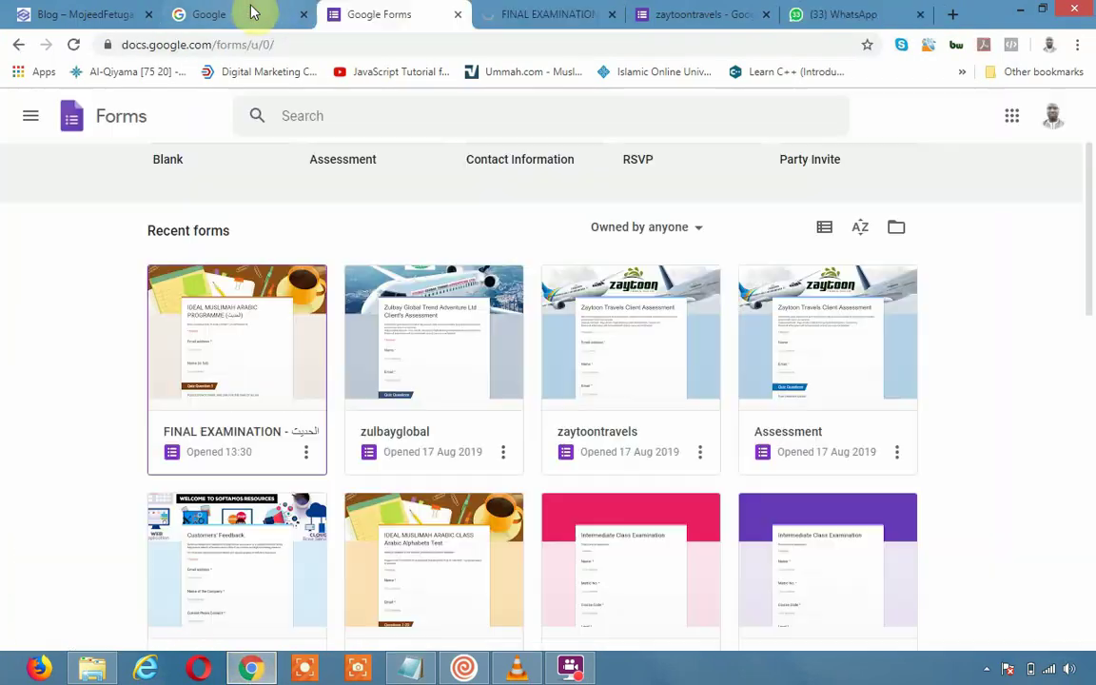
{"action": "left_click", "coordinate": [252, 13]}
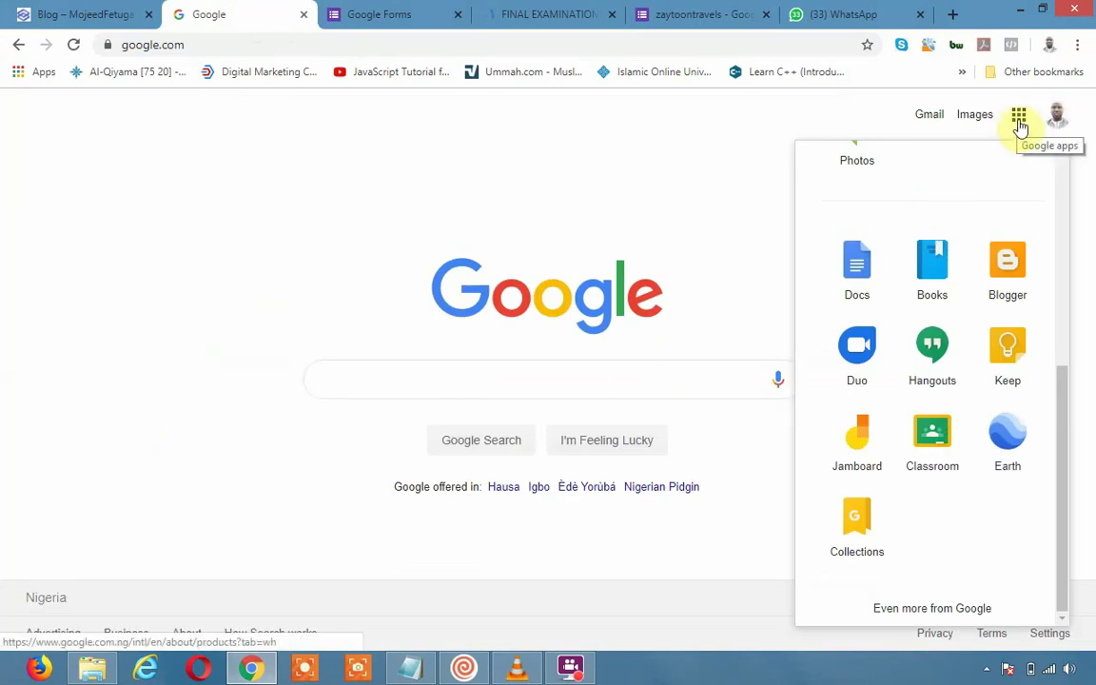
{"action": "left_click", "coordinate": [1019, 123]}
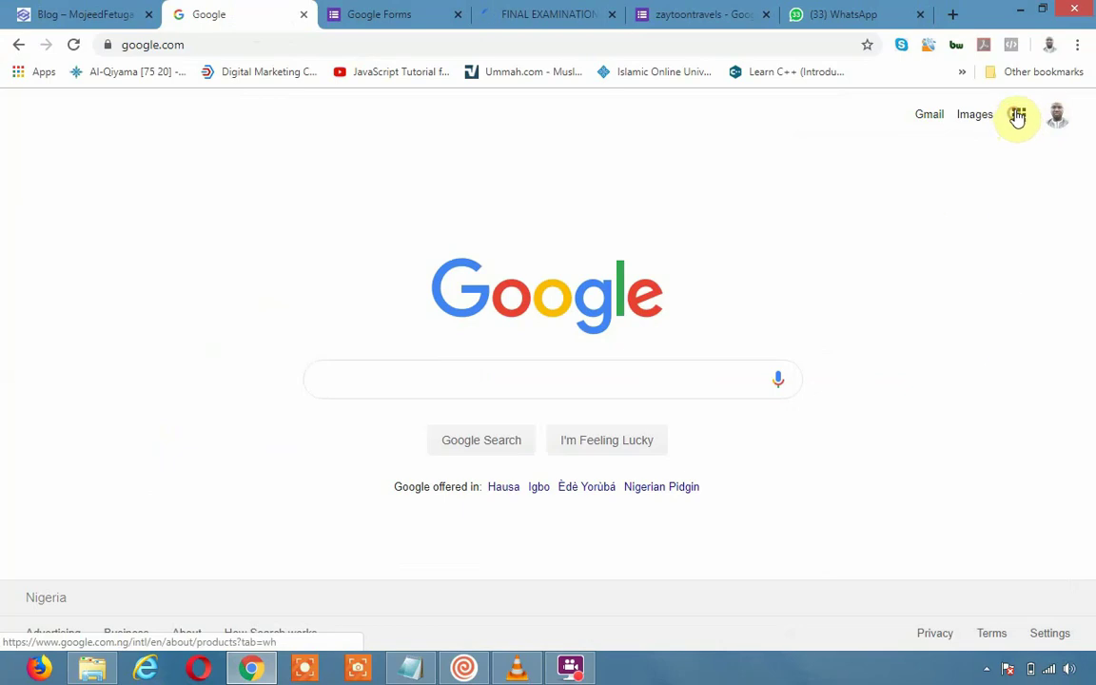
{"action": "left_click", "coordinate": [1019, 118]}
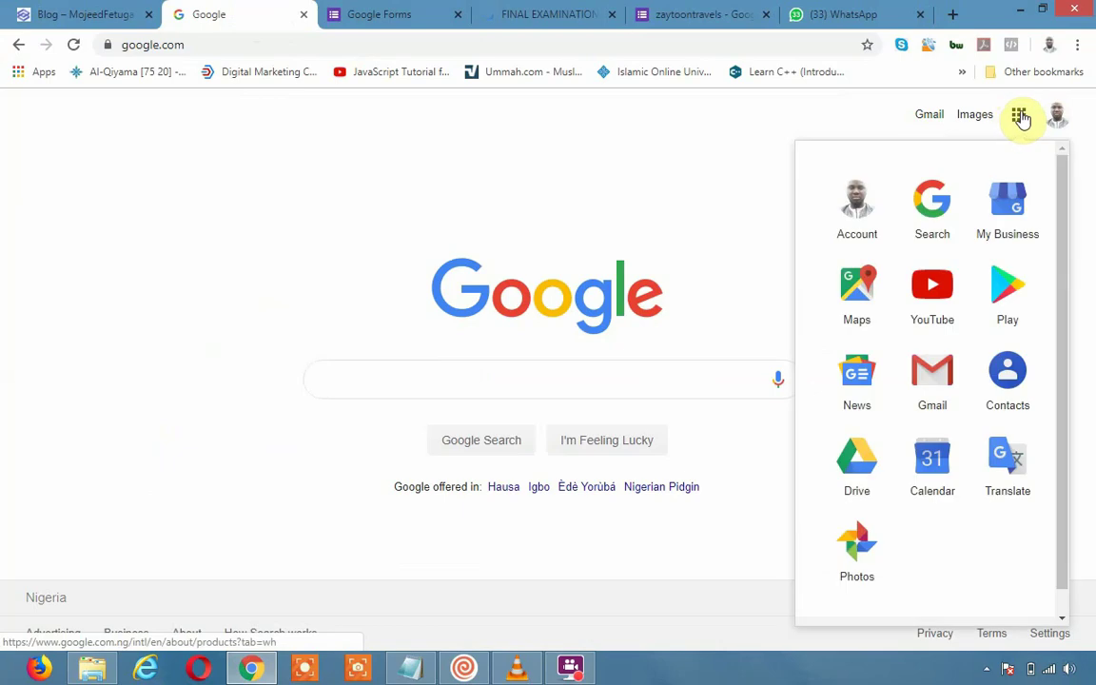
Step: Zoom the Google home page in to 175%
{"action": "left_click", "coordinate": [1076, 45]}
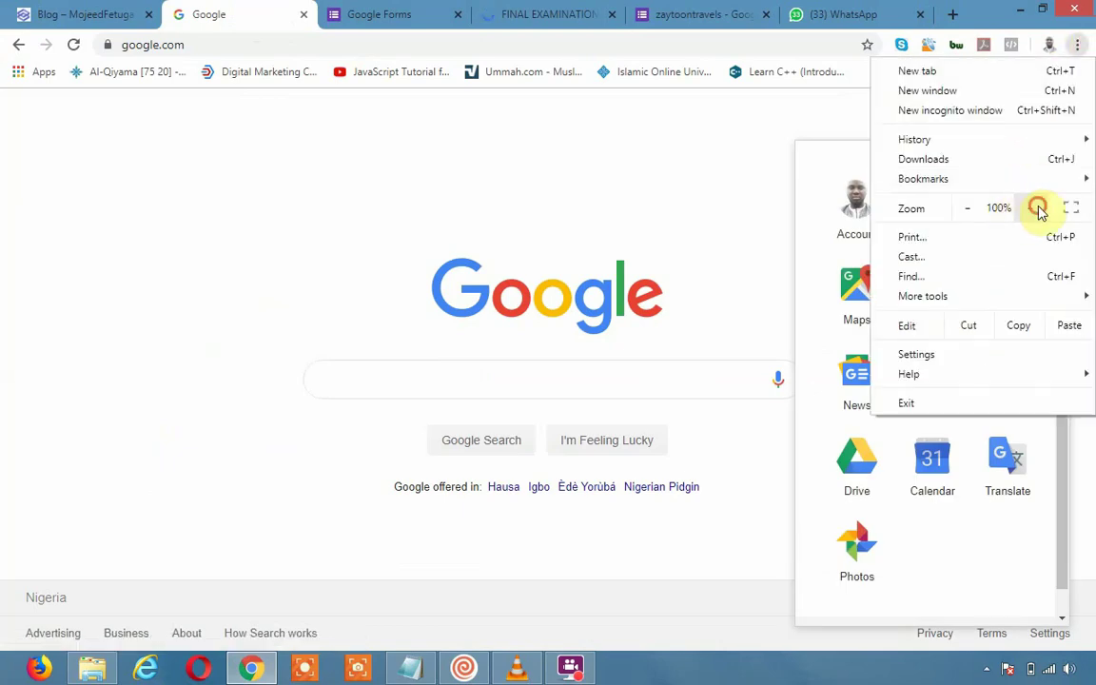
{"action": "left_click", "coordinate": [1032, 208]}
{"action": "left_click", "coordinate": [1032, 209]}
{"action": "left_click", "coordinate": [1031, 209]}
{"action": "left_click", "coordinate": [1032, 209]}
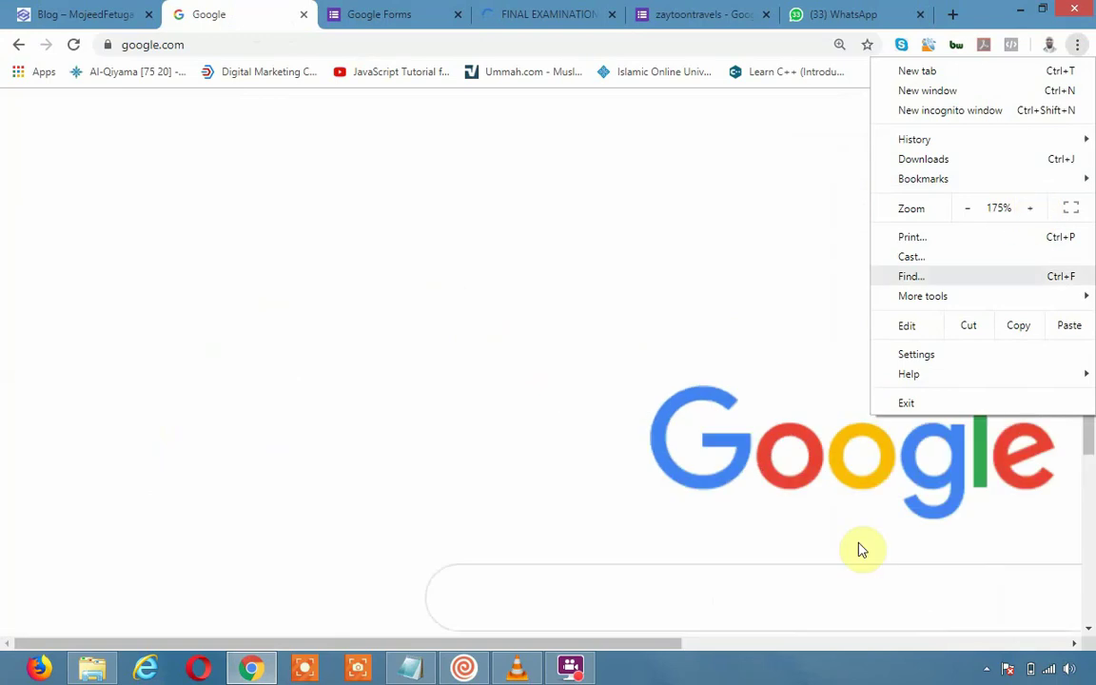
{"action": "left_click_drag", "start_coordinate": [647, 644], "coordinate": [1075, 639]}
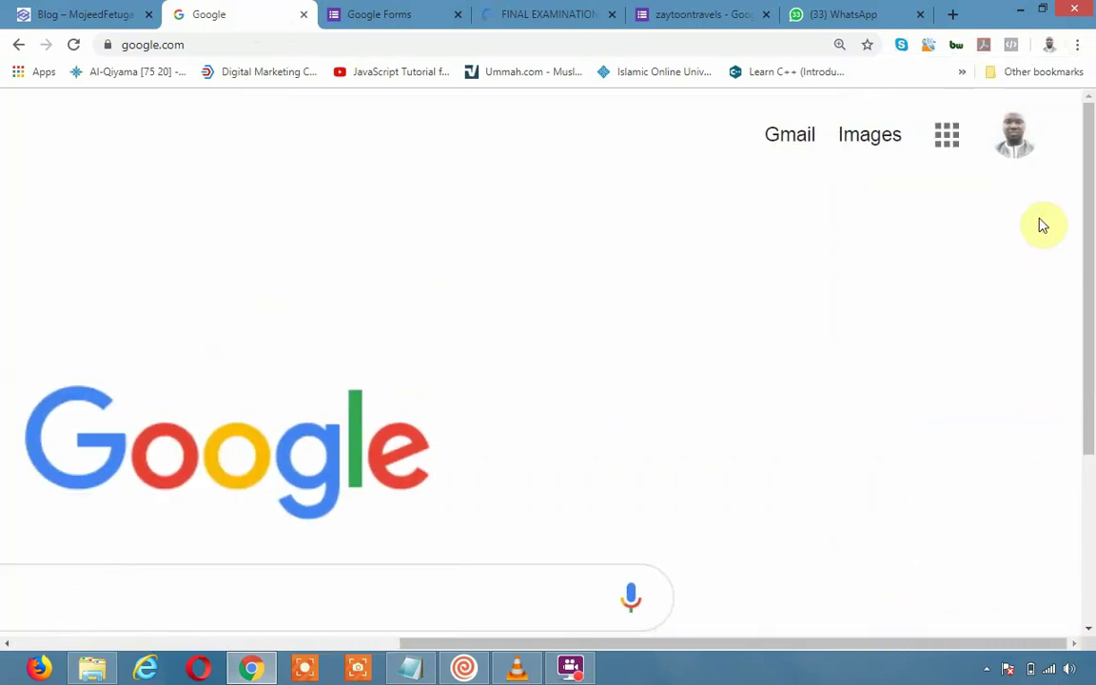
Step: Open Google's Our products page via Even more from Google in the apps list
{"action": "left_click", "coordinate": [941, 141]}
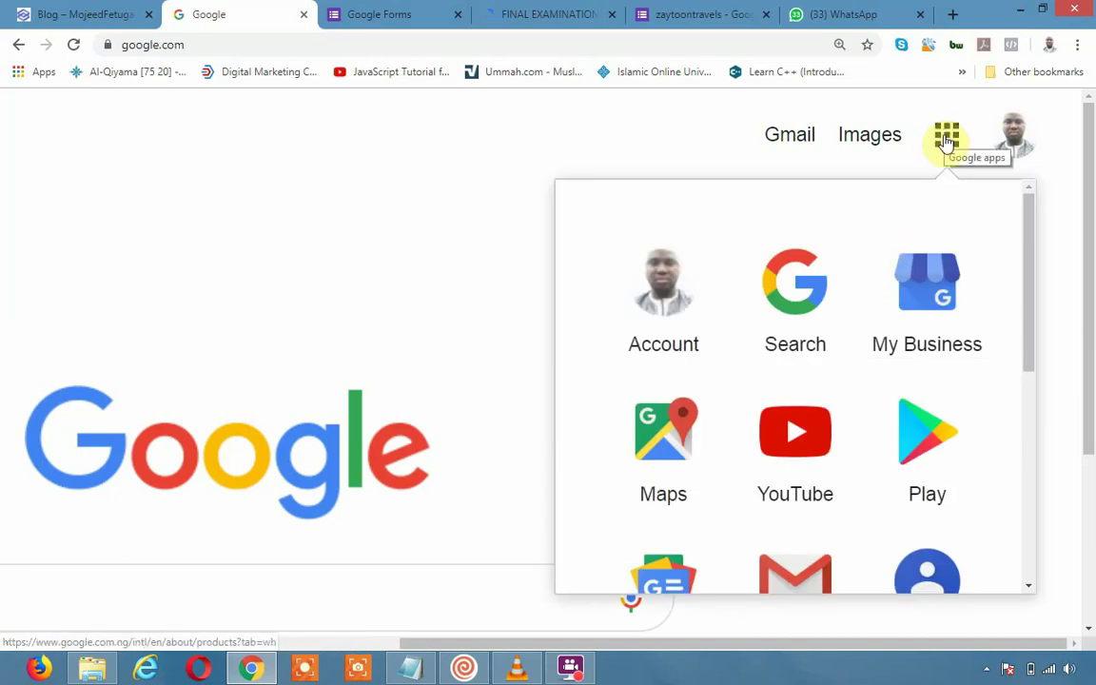
{"action": "scroll", "coordinate": [883, 386], "scroll_direction": "down", "scroll_amount": 3}
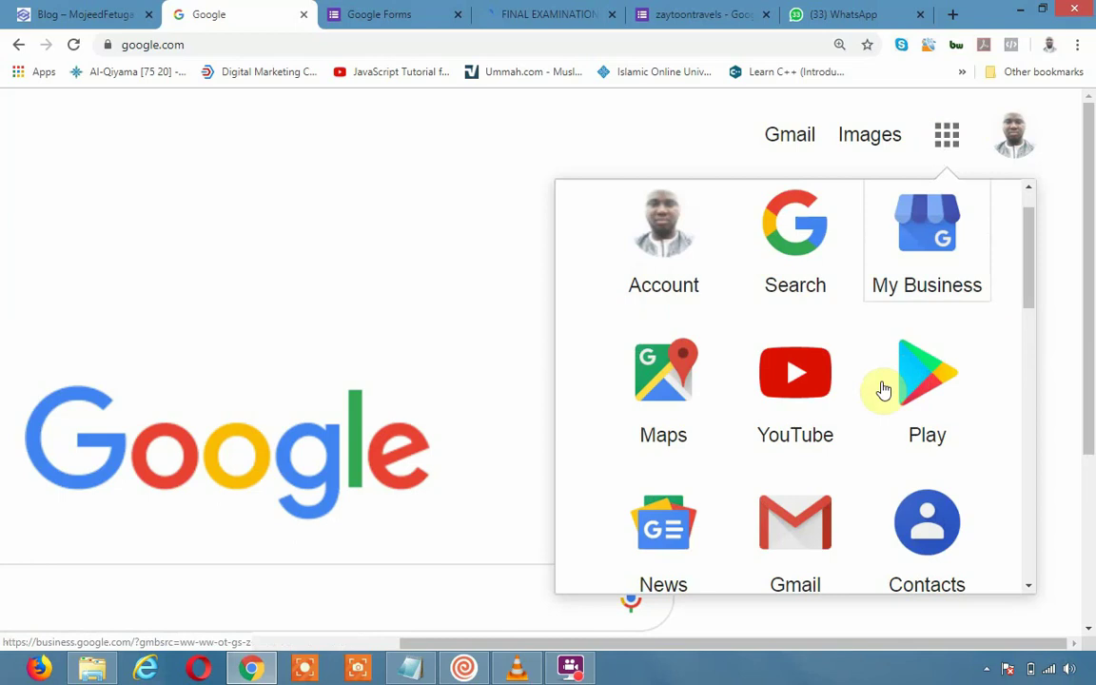
{"action": "scroll", "coordinate": [879, 389], "scroll_direction": "down", "scroll_amount": 1}
{"action": "scroll", "coordinate": [875, 399], "scroll_direction": "down", "scroll_amount": 2}
{"action": "scroll", "coordinate": [875, 428], "scroll_direction": "down", "scroll_amount": 3}
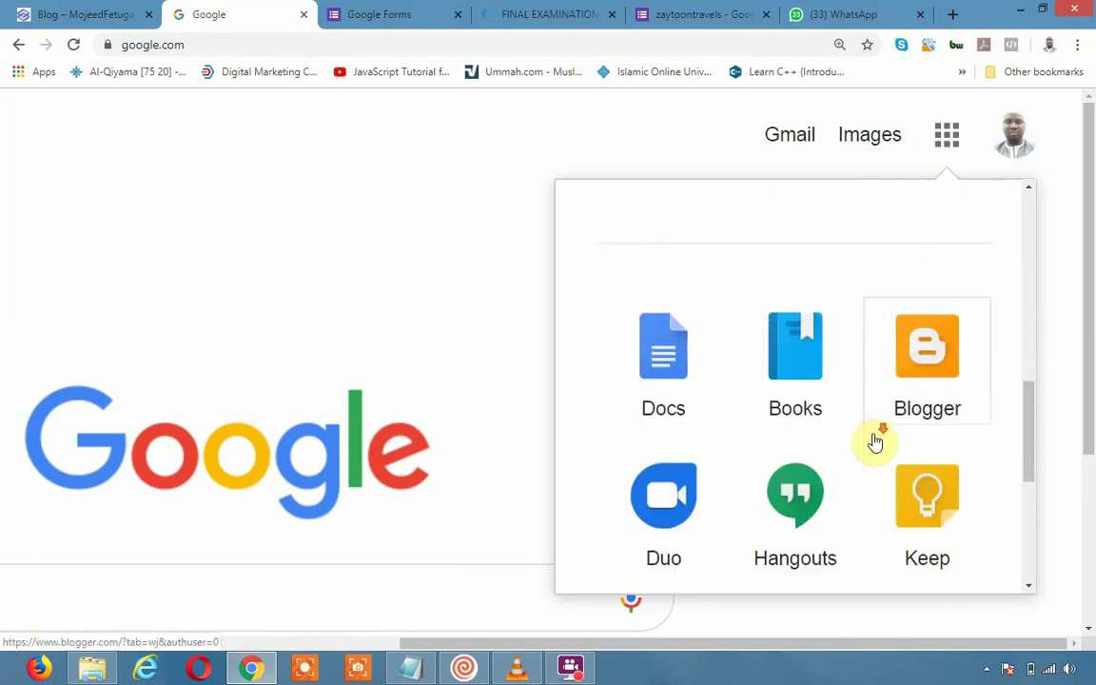
{"action": "scroll", "coordinate": [875, 441], "scroll_direction": "down", "scroll_amount": 2}
{"action": "scroll", "coordinate": [870, 442], "scroll_direction": "down", "scroll_amount": 2}
{"action": "scroll", "coordinate": [870, 442], "scroll_direction": "down", "scroll_amount": 3}
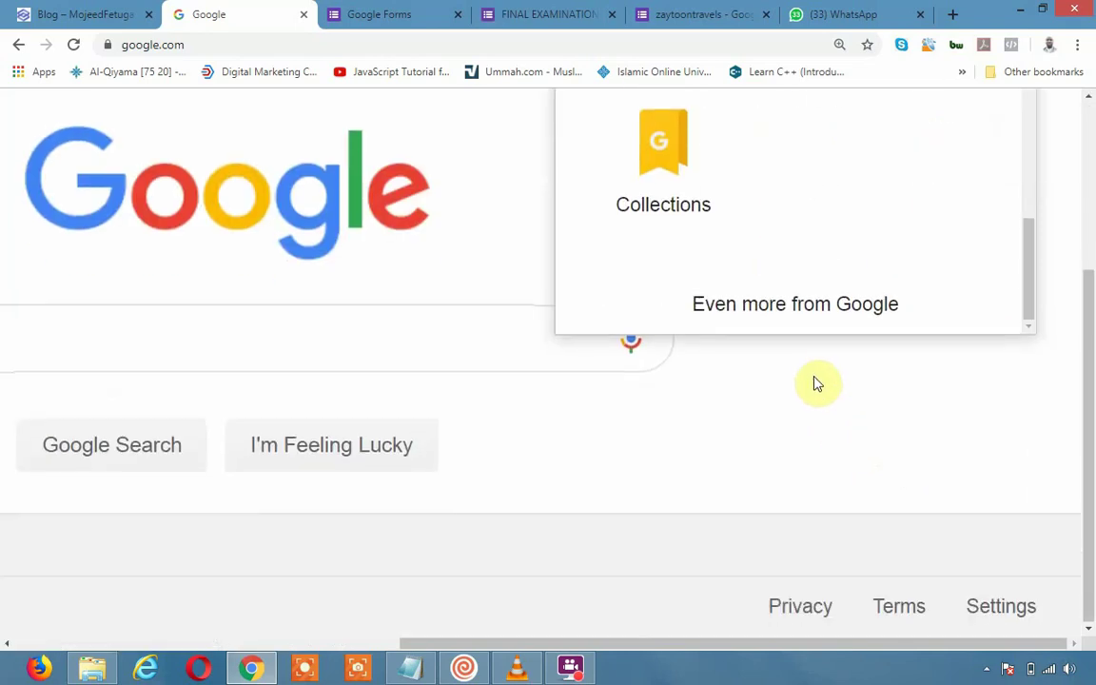
{"action": "left_click", "coordinate": [816, 315]}
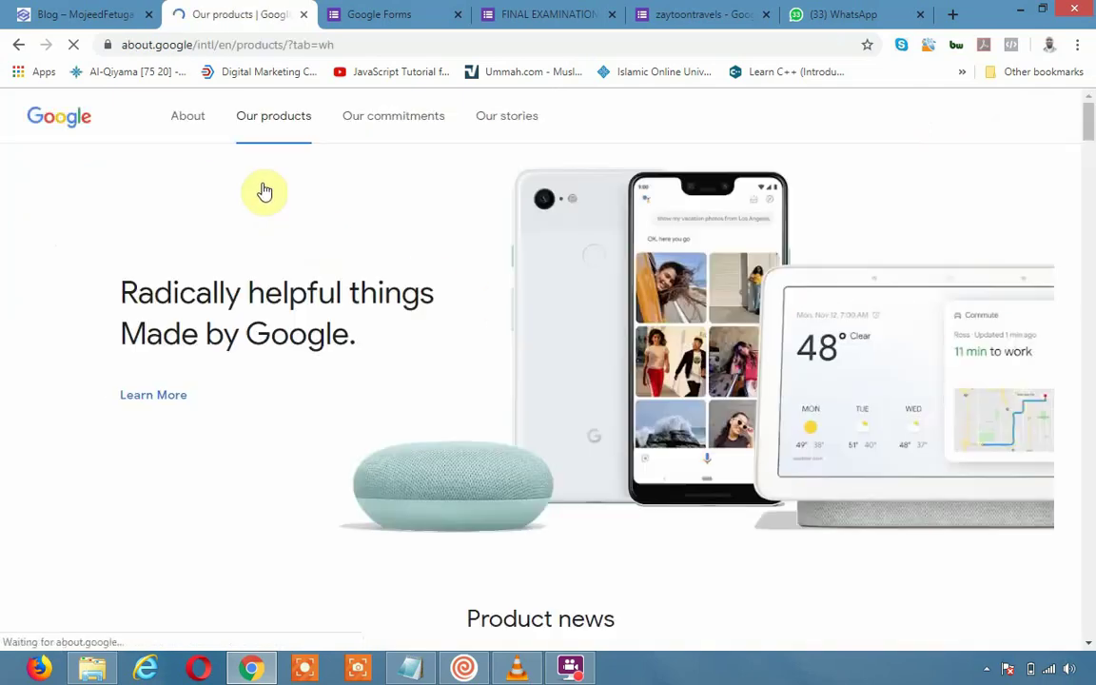
Step: Scroll down the about.google products page to the All products grid with Forms, Docs, Drive and Gmail
{"action": "scroll", "coordinate": [645, 342], "scroll_direction": "down", "scroll_amount": 2}
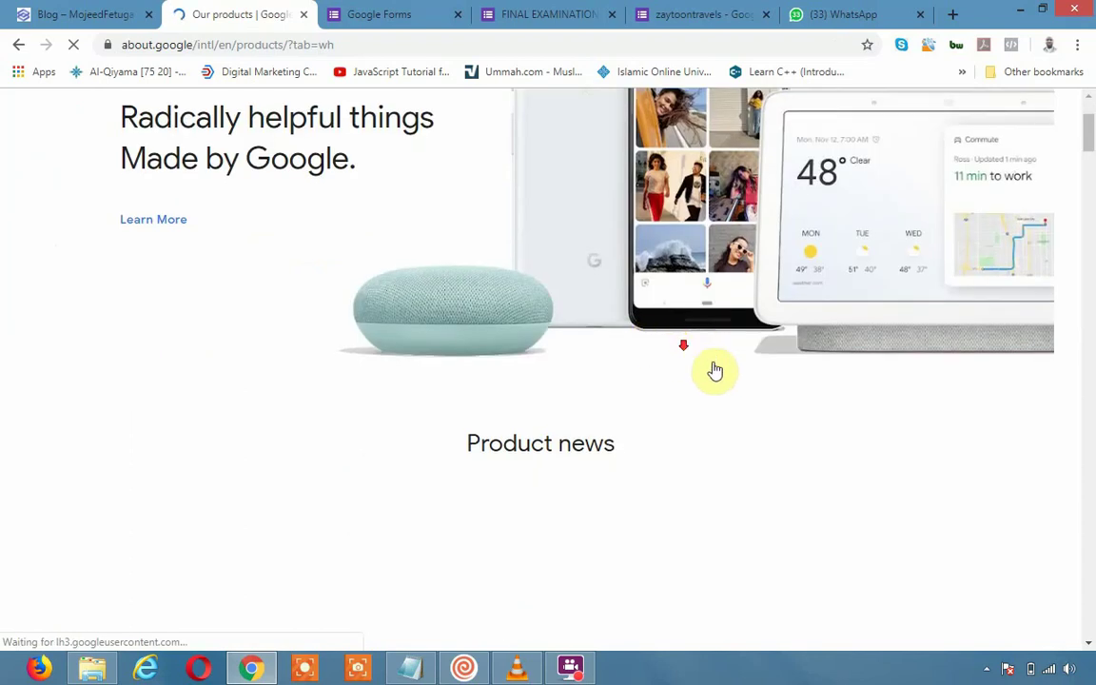
{"action": "scroll", "coordinate": [711, 392], "scroll_direction": "down", "scroll_amount": 3}
{"action": "scroll", "coordinate": [706, 415], "scroll_direction": "down", "scroll_amount": 1}
{"action": "scroll", "coordinate": [706, 415], "scroll_direction": "down", "scroll_amount": 2}
{"action": "scroll", "coordinate": [707, 415], "scroll_direction": "down", "scroll_amount": 3}
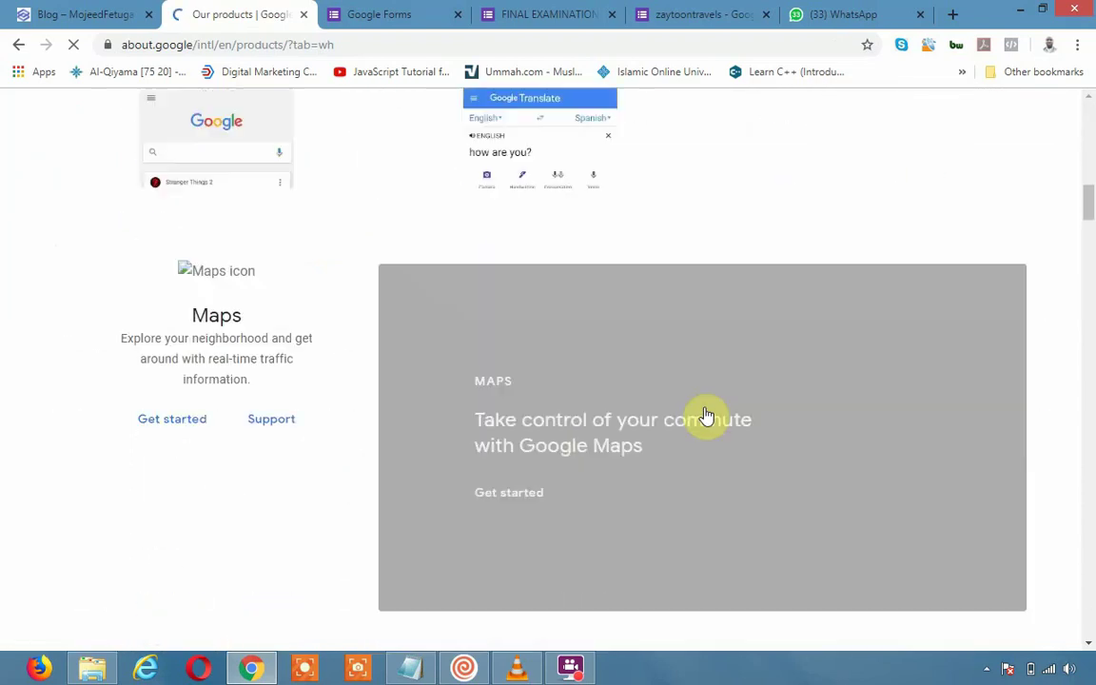
{"action": "scroll", "coordinate": [706, 416], "scroll_direction": "down", "scroll_amount": 2}
{"action": "scroll", "coordinate": [707, 415], "scroll_direction": "down", "scroll_amount": 2}
{"action": "scroll", "coordinate": [707, 416], "scroll_direction": "down", "scroll_amount": 3}
{"action": "scroll", "coordinate": [707, 415], "scroll_direction": "down", "scroll_amount": 2}
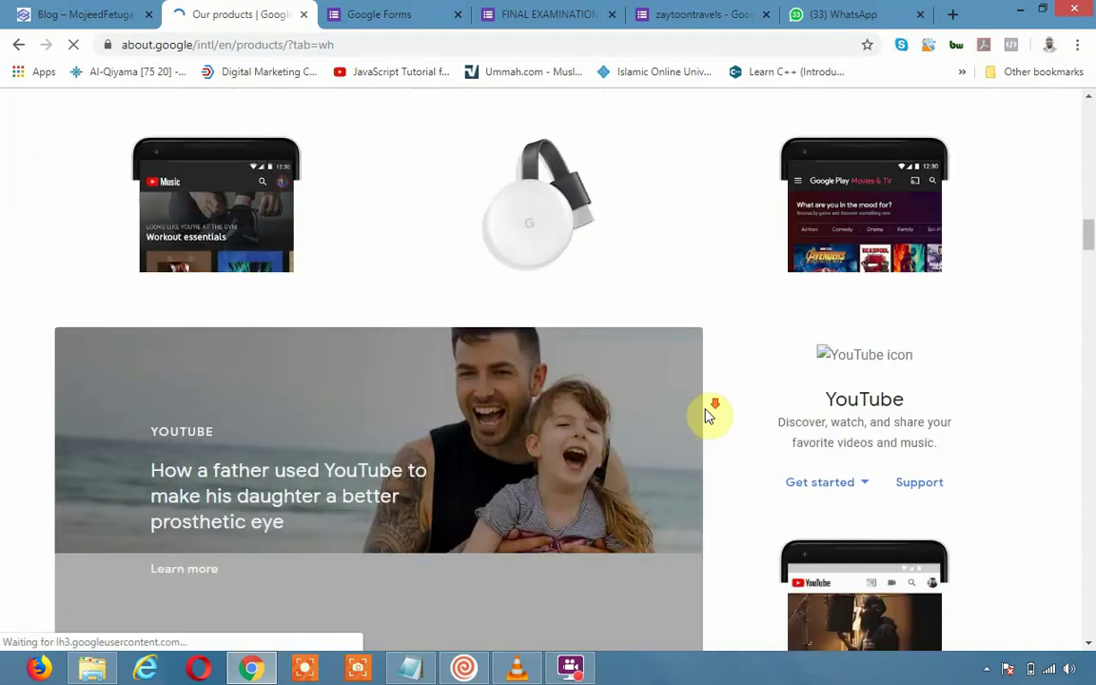
{"action": "scroll", "coordinate": [707, 415], "scroll_direction": "down", "scroll_amount": 3}
{"action": "scroll", "coordinate": [707, 416], "scroll_direction": "down", "scroll_amount": 3}
{"action": "scroll", "coordinate": [707, 416], "scroll_direction": "down", "scroll_amount": 3}
{"action": "scroll", "coordinate": [709, 419], "scroll_direction": "down", "scroll_amount": 4}
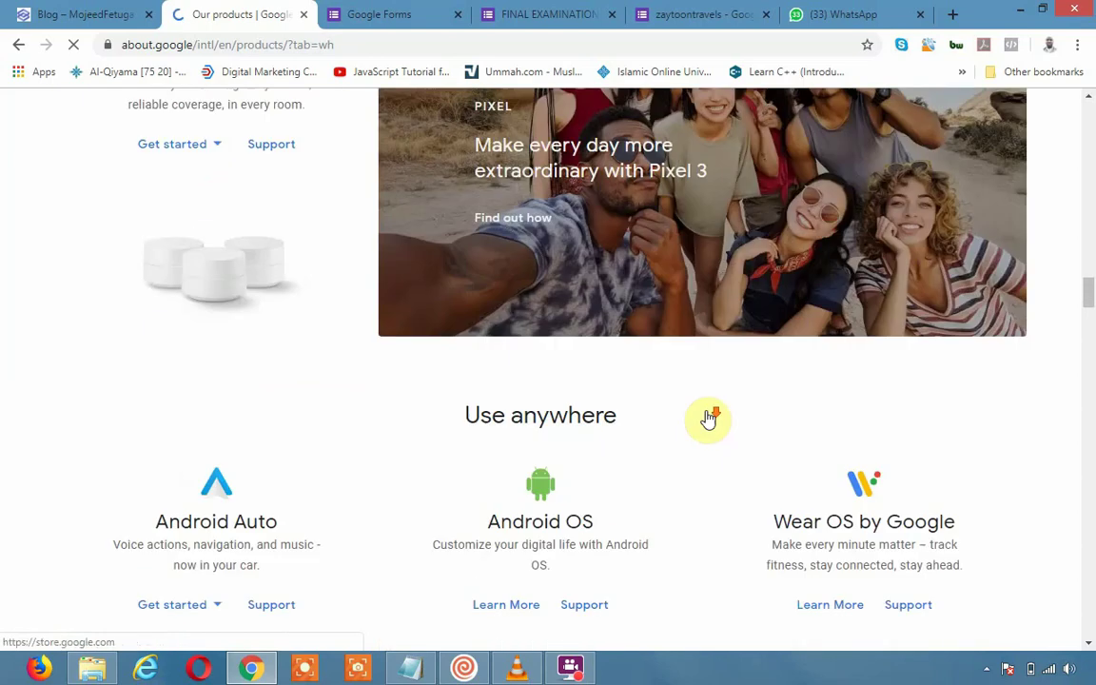
{"action": "scroll", "coordinate": [709, 419], "scroll_direction": "down", "scroll_amount": 3}
{"action": "scroll", "coordinate": [709, 418], "scroll_direction": "down", "scroll_amount": 4}
{"action": "scroll", "coordinate": [711, 417], "scroll_direction": "down", "scroll_amount": 2}
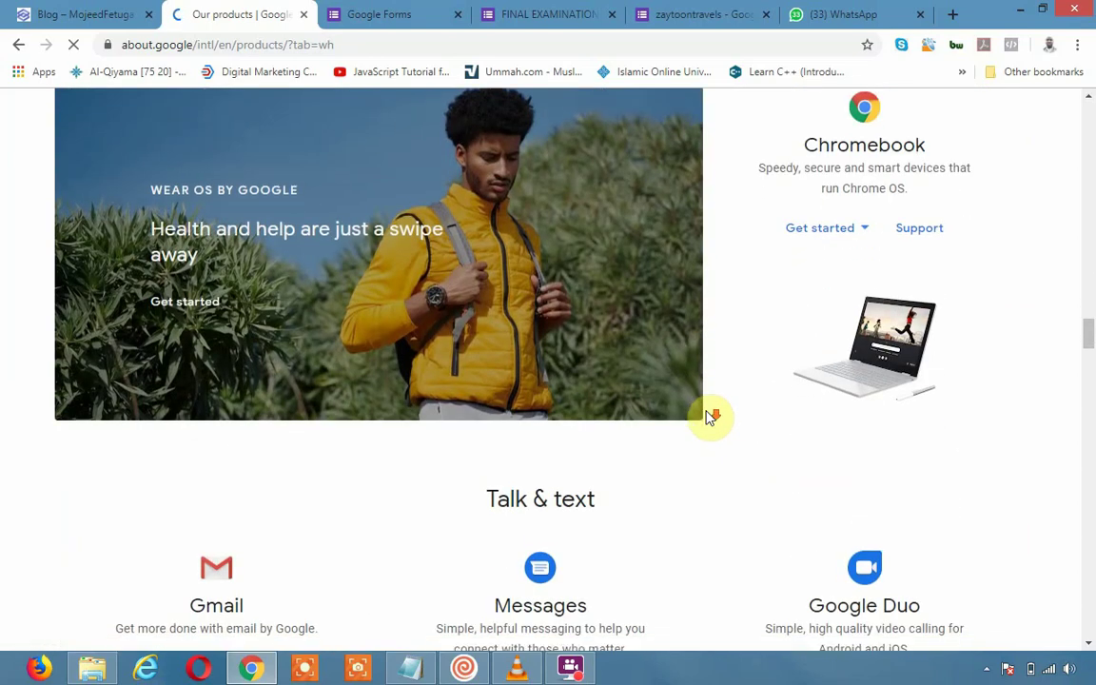
{"action": "scroll", "coordinate": [707, 415], "scroll_direction": "down", "scroll_amount": 4}
{"action": "scroll", "coordinate": [705, 414], "scroll_direction": "down", "scroll_amount": 1}
{"action": "scroll", "coordinate": [701, 409], "scroll_direction": "down", "scroll_amount": 3}
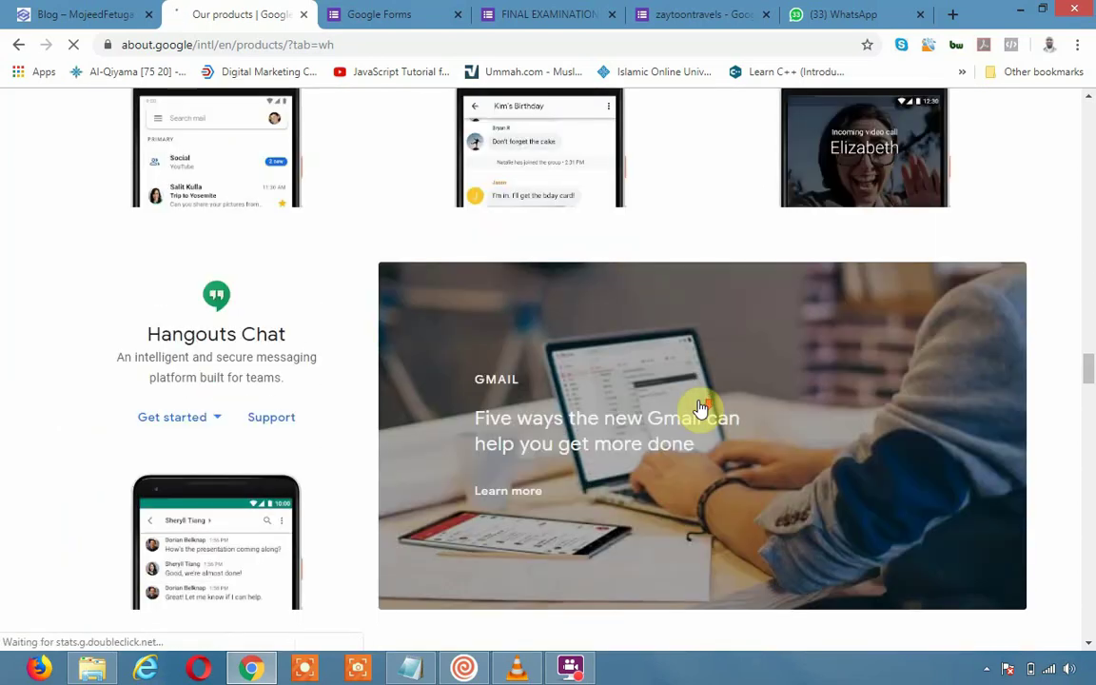
{"action": "scroll", "coordinate": [701, 407], "scroll_direction": "down", "scroll_amount": 4}
{"action": "scroll", "coordinate": [699, 409], "scroll_direction": "down", "scroll_amount": 2}
{"action": "scroll", "coordinate": [701, 404], "scroll_direction": "down", "scroll_amount": 2}
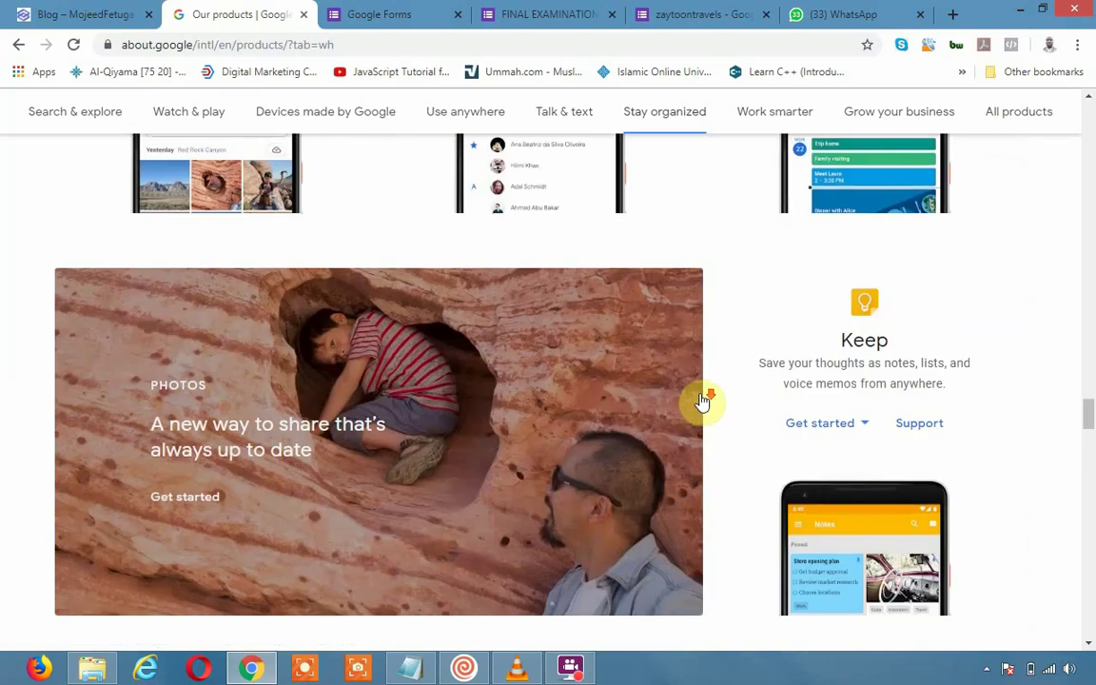
{"action": "scroll", "coordinate": [701, 402], "scroll_direction": "down", "scroll_amount": 2}
{"action": "scroll", "coordinate": [701, 400], "scroll_direction": "down", "scroll_amount": 2}
{"action": "scroll", "coordinate": [701, 399], "scroll_direction": "down", "scroll_amount": 3}
{"action": "scroll", "coordinate": [701, 404], "scroll_direction": "down", "scroll_amount": 3}
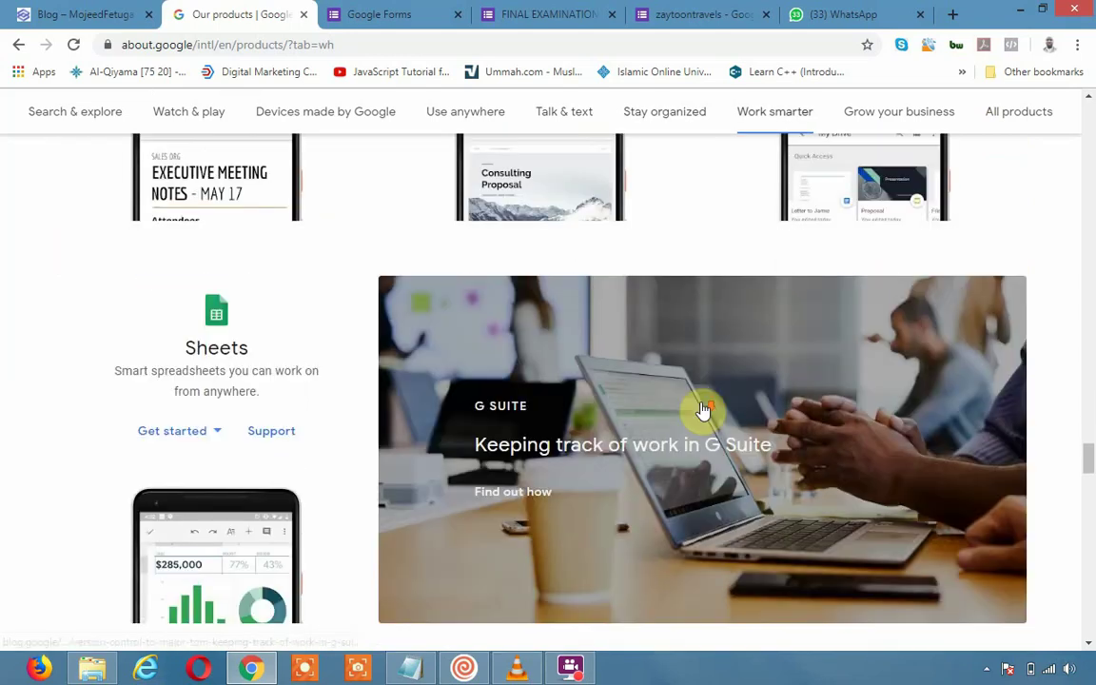
{"action": "scroll", "coordinate": [702, 409], "scroll_direction": "down", "scroll_amount": 3}
{"action": "scroll", "coordinate": [702, 409], "scroll_direction": "down", "scroll_amount": 2}
{"action": "scroll", "coordinate": [706, 409], "scroll_direction": "down", "scroll_amount": 1}
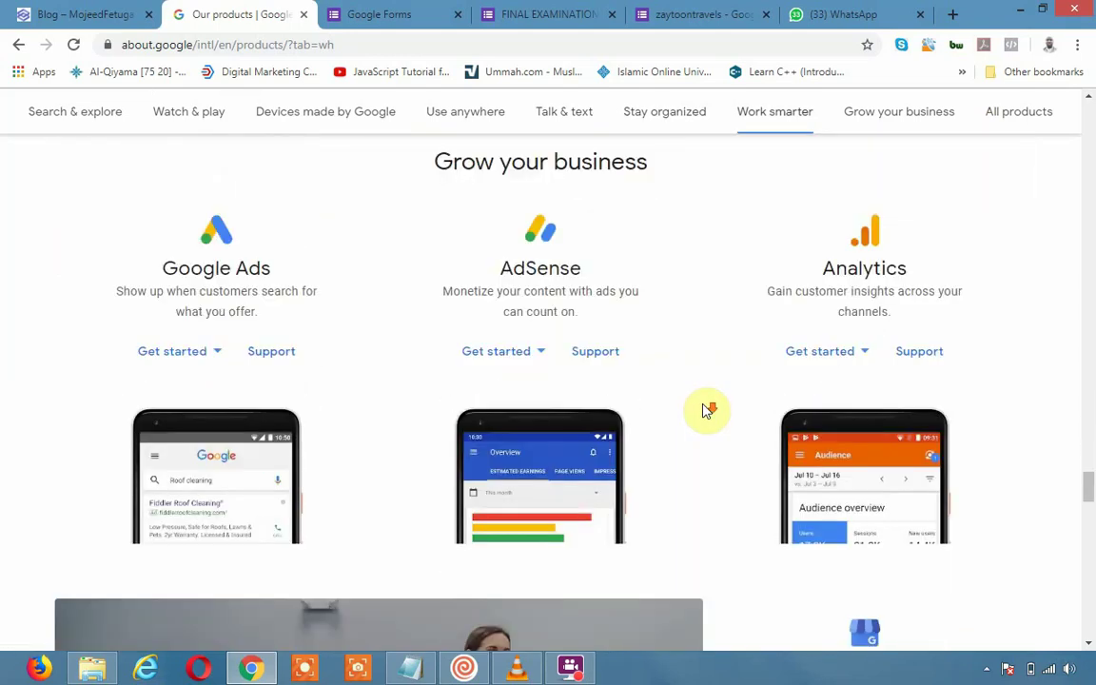
{"action": "scroll", "coordinate": [707, 409], "scroll_direction": "down", "scroll_amount": 3}
{"action": "scroll", "coordinate": [707, 409], "scroll_direction": "down", "scroll_amount": 1}
{"action": "scroll", "coordinate": [707, 409], "scroll_direction": "down", "scroll_amount": 2}
{"action": "scroll", "coordinate": [706, 409], "scroll_direction": "down", "scroll_amount": 3}
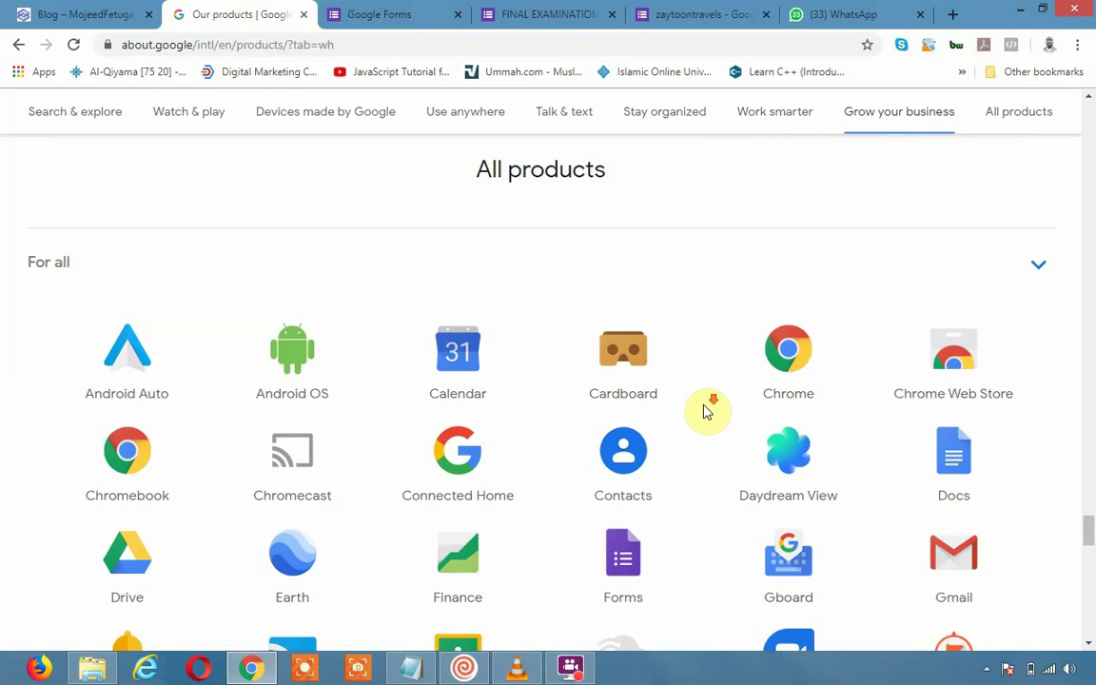
{"action": "scroll", "coordinate": [707, 409], "scroll_direction": "down", "scroll_amount": 3}
{"action": "scroll", "coordinate": [706, 409], "scroll_direction": "up", "scroll_amount": 1}
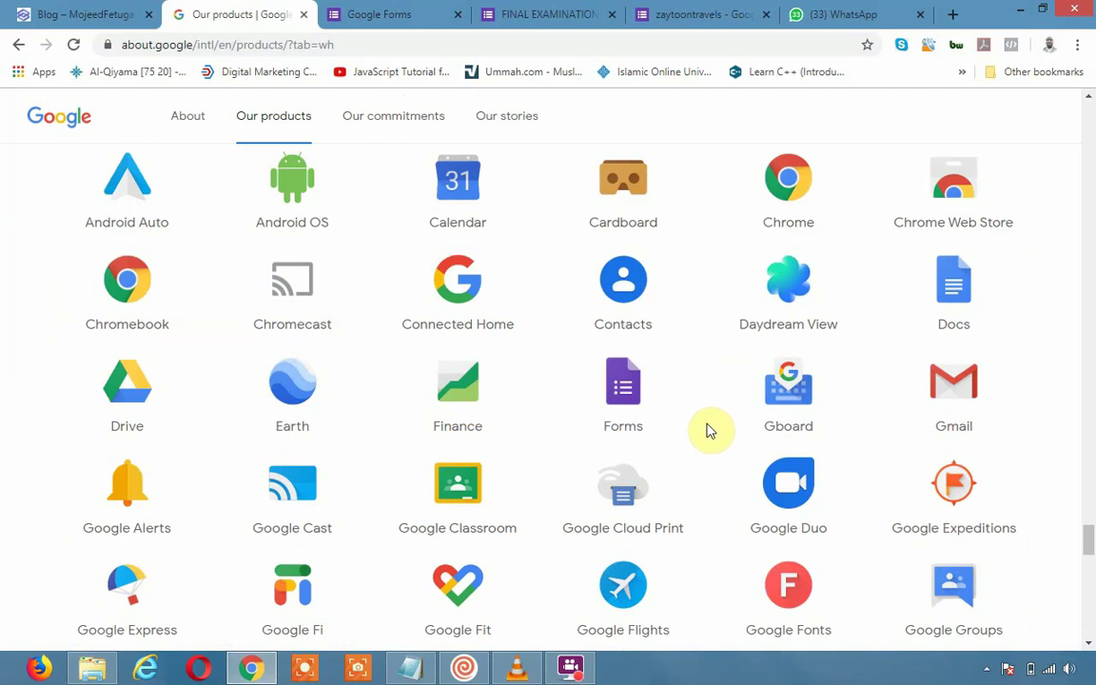
{"action": "scroll", "coordinate": [706, 430], "scroll_direction": "down", "scroll_amount": 1}
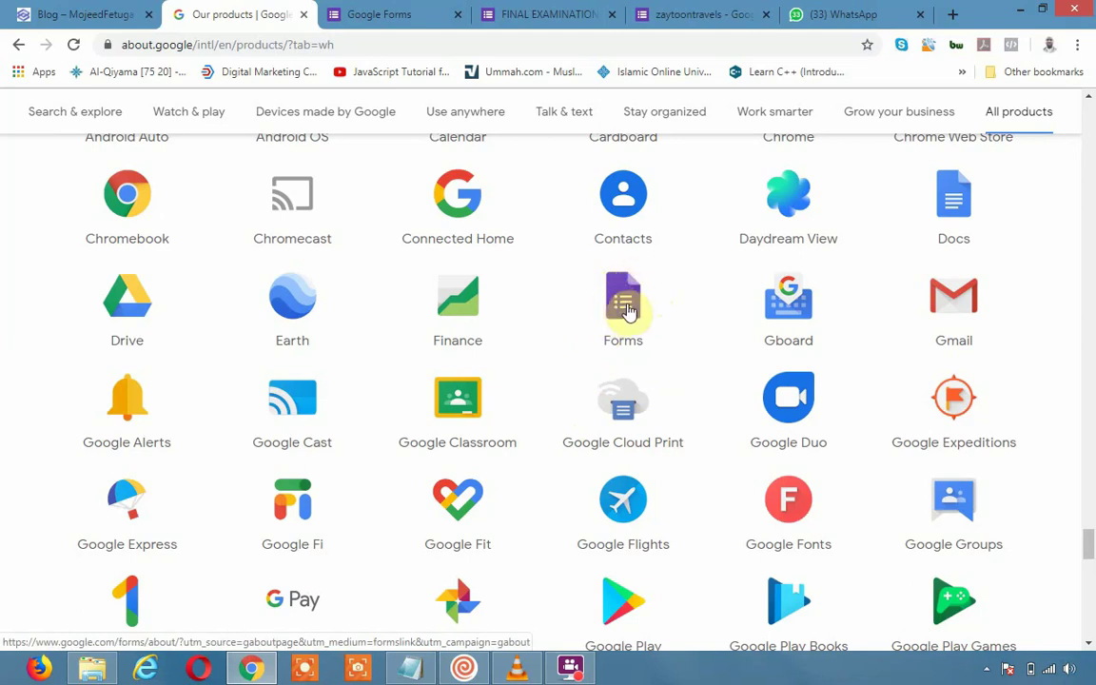
{"action": "left_click", "coordinate": [359, 13]}
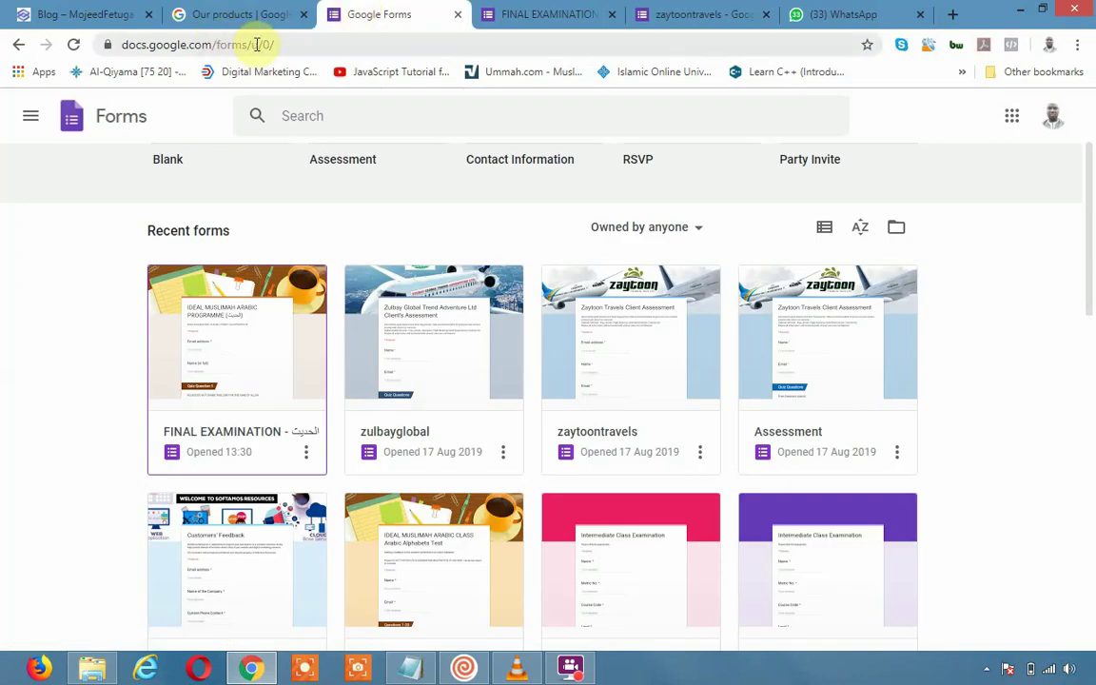
{"action": "left_click_drag", "start_coordinate": [253, 44], "coordinate": [412, 46]}
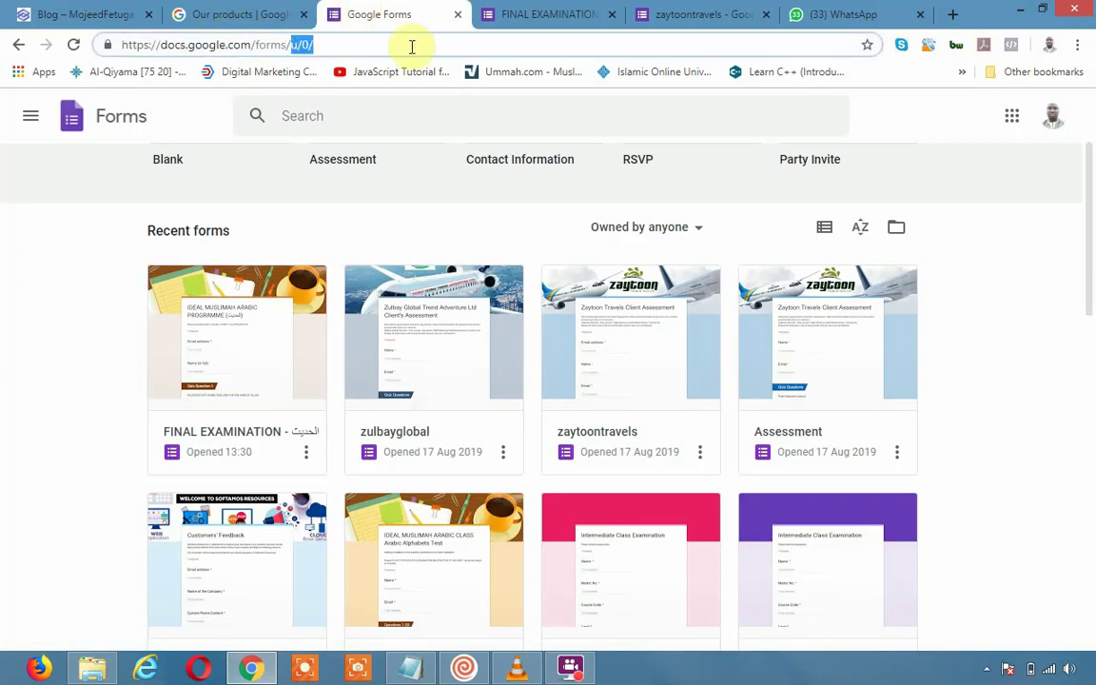
{"action": "key", "text": "ctrl+a"}
{"action": "type", "text": "GO"}
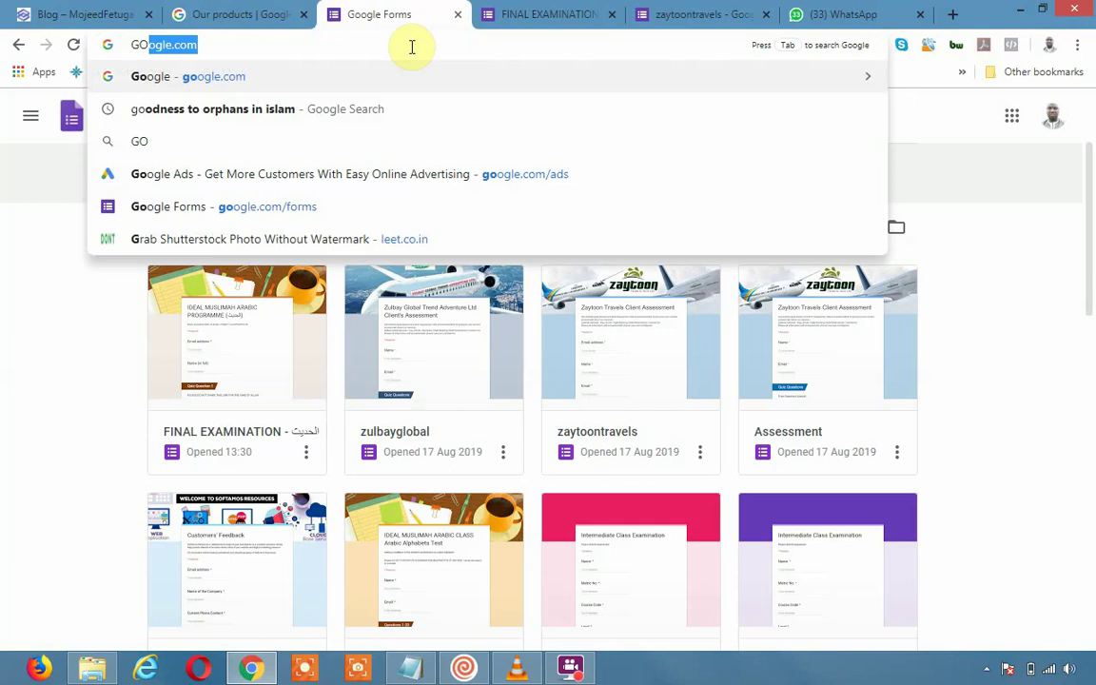
{"action": "key", "text": "BackSpace"}
{"action": "key", "text": "BackSpace"}
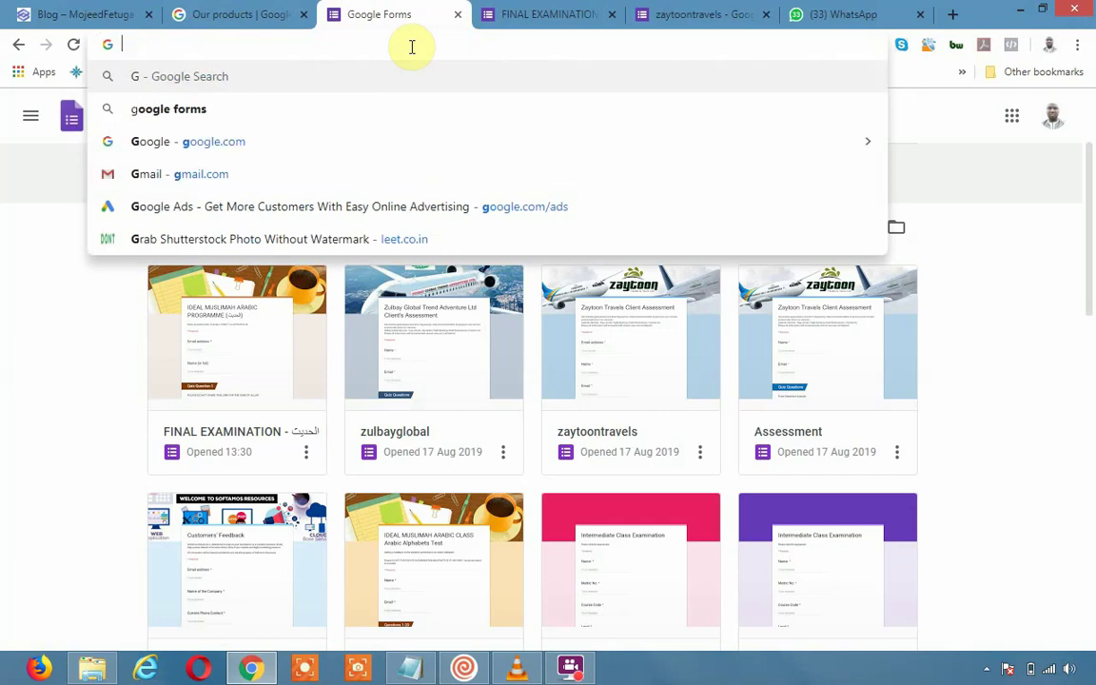
{"action": "key", "text": "BackSpace"}
{"action": "type", "text": "goo"}
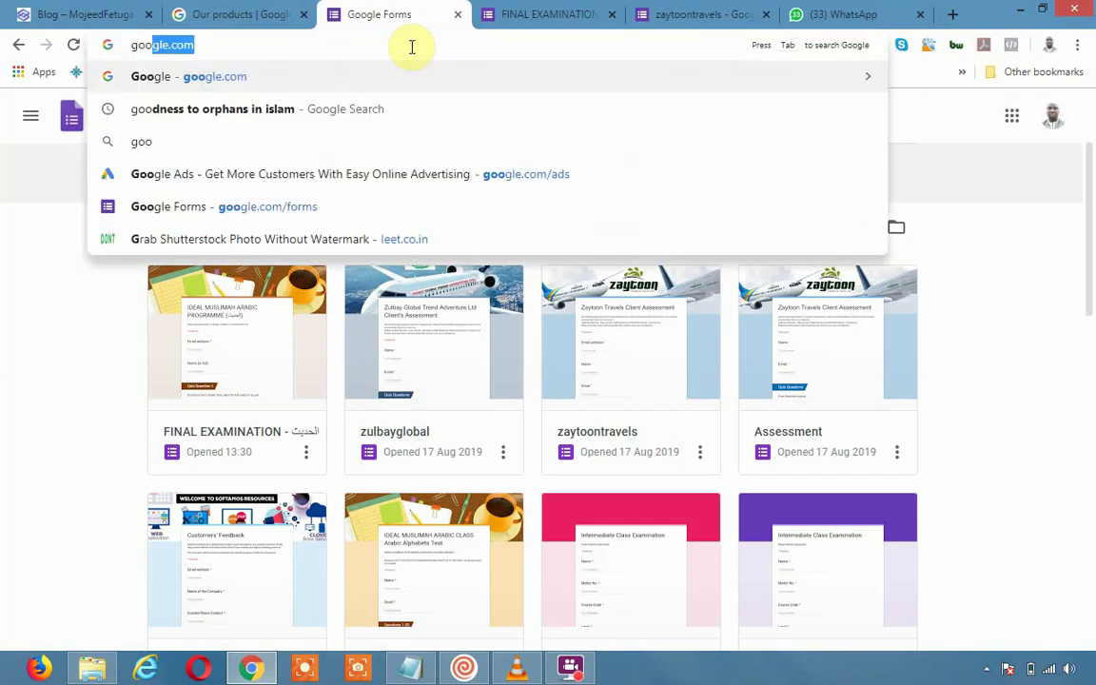
{"action": "type", "text": "gle.com/"}
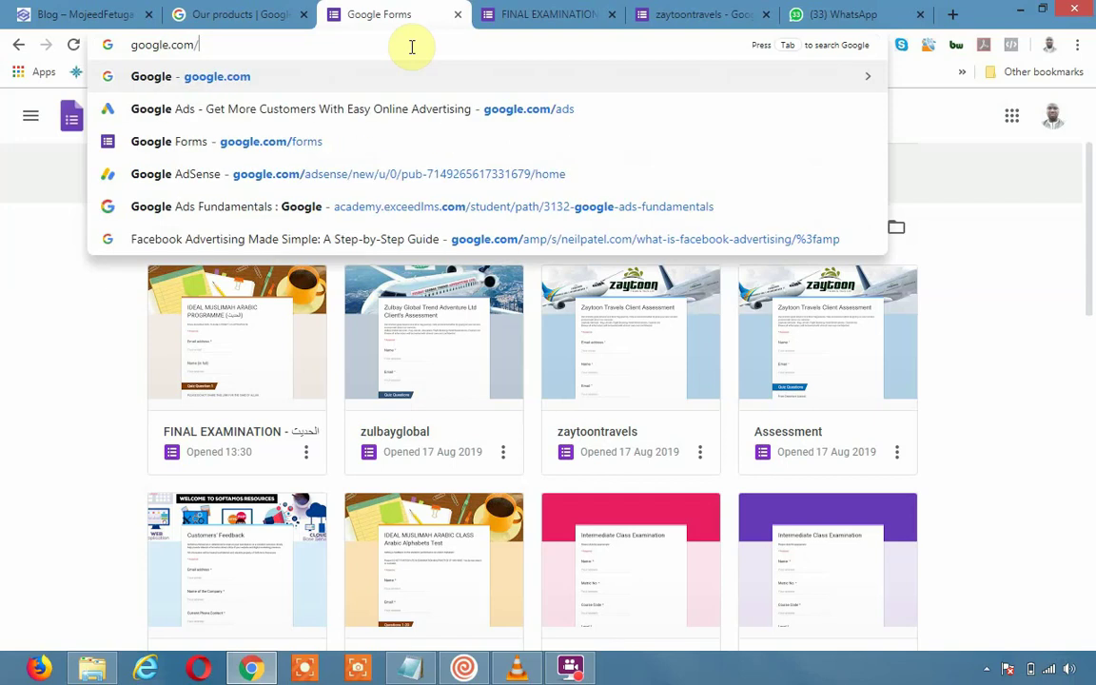
{"action": "type", "text": "for"}
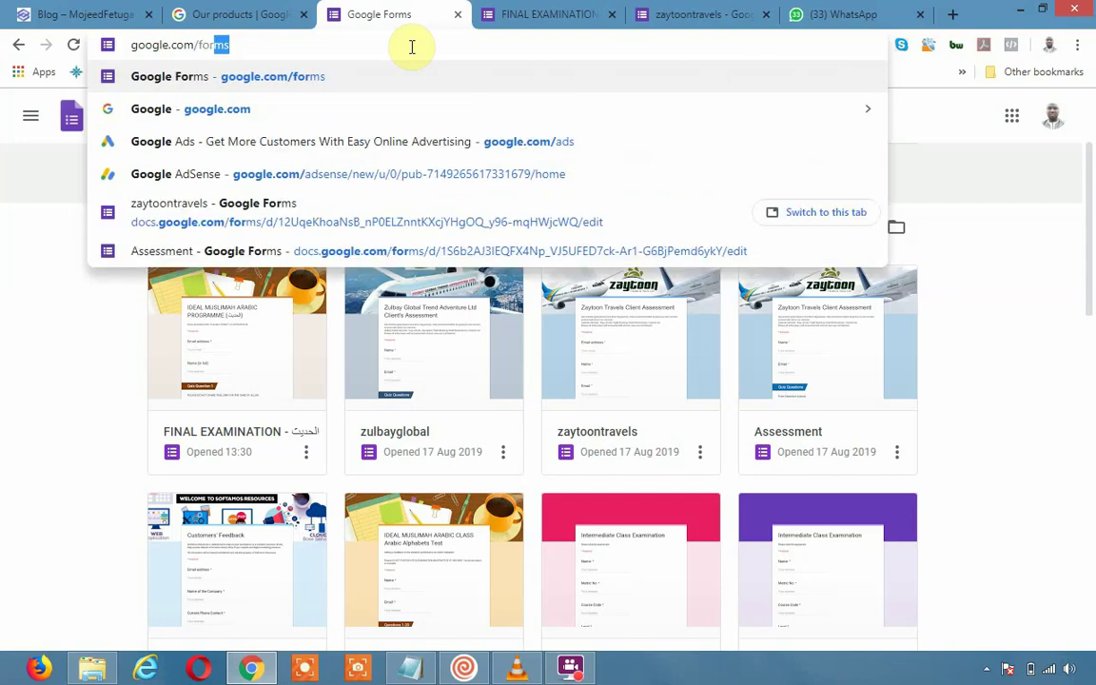
{"action": "type", "text": "ms"}
{"action": "key", "text": "Return"}
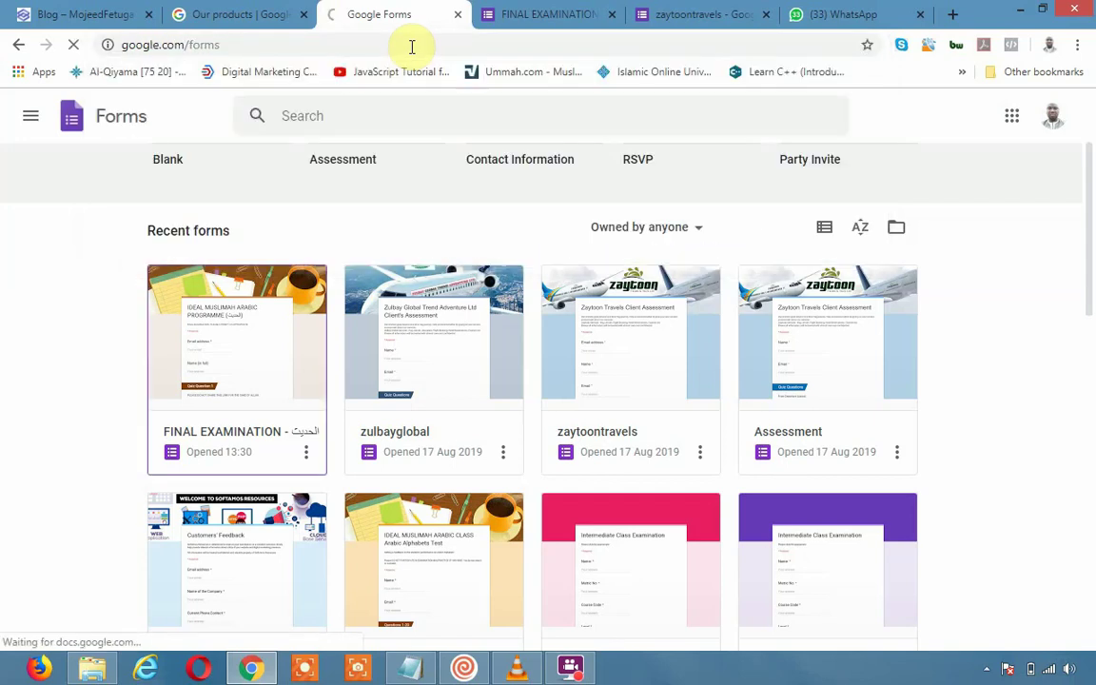
{"action": "left_click", "coordinate": [249, 15]}
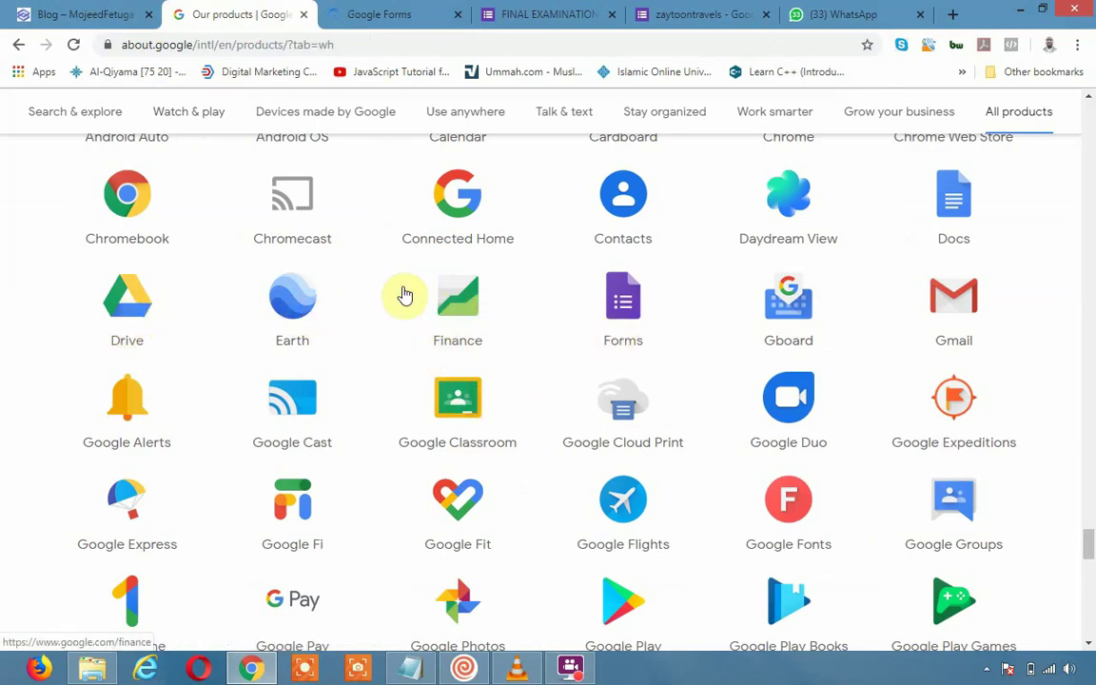
Step: Return to the Google Forms tab and browse its recent forms and Start a new form templates
{"action": "left_click", "coordinate": [411, 16]}
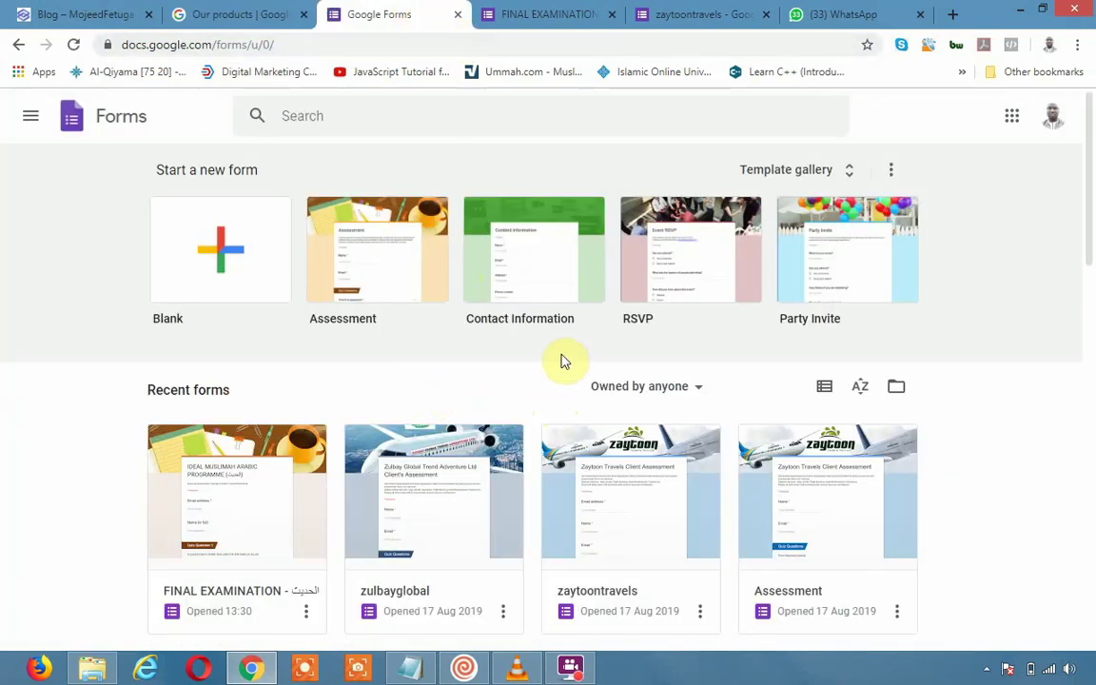
{"action": "scroll", "coordinate": [561, 360], "scroll_direction": "down", "scroll_amount": 1}
{"action": "scroll", "coordinate": [567, 357], "scroll_direction": "down", "scroll_amount": 1}
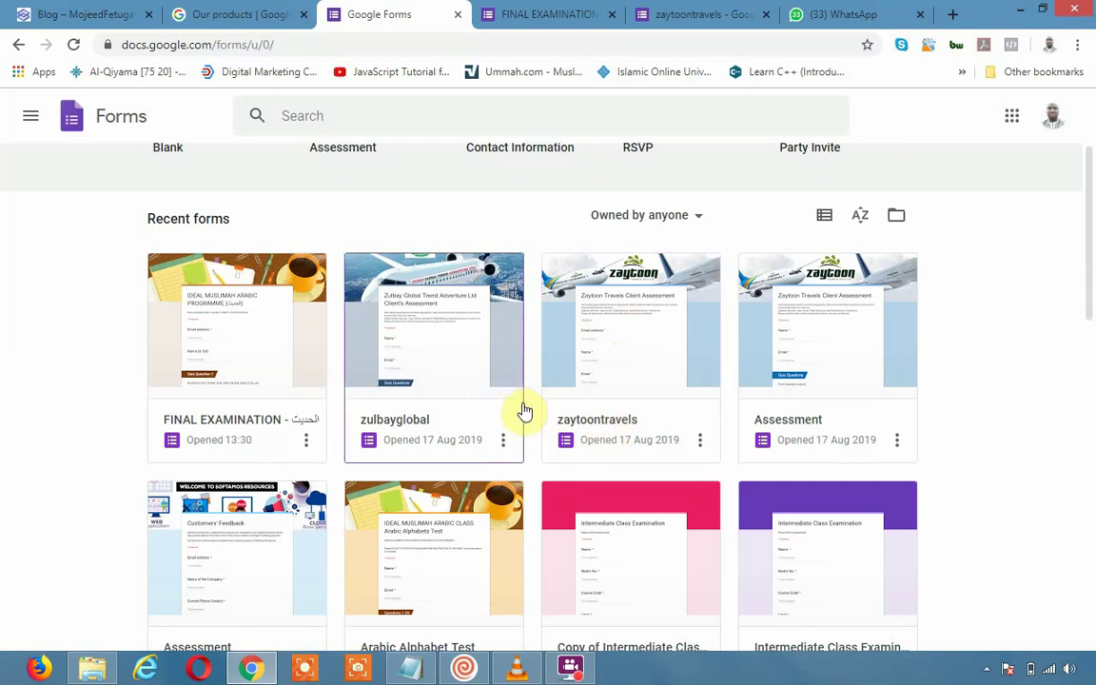
{"action": "scroll", "coordinate": [535, 428], "scroll_direction": "up", "scroll_amount": 2}
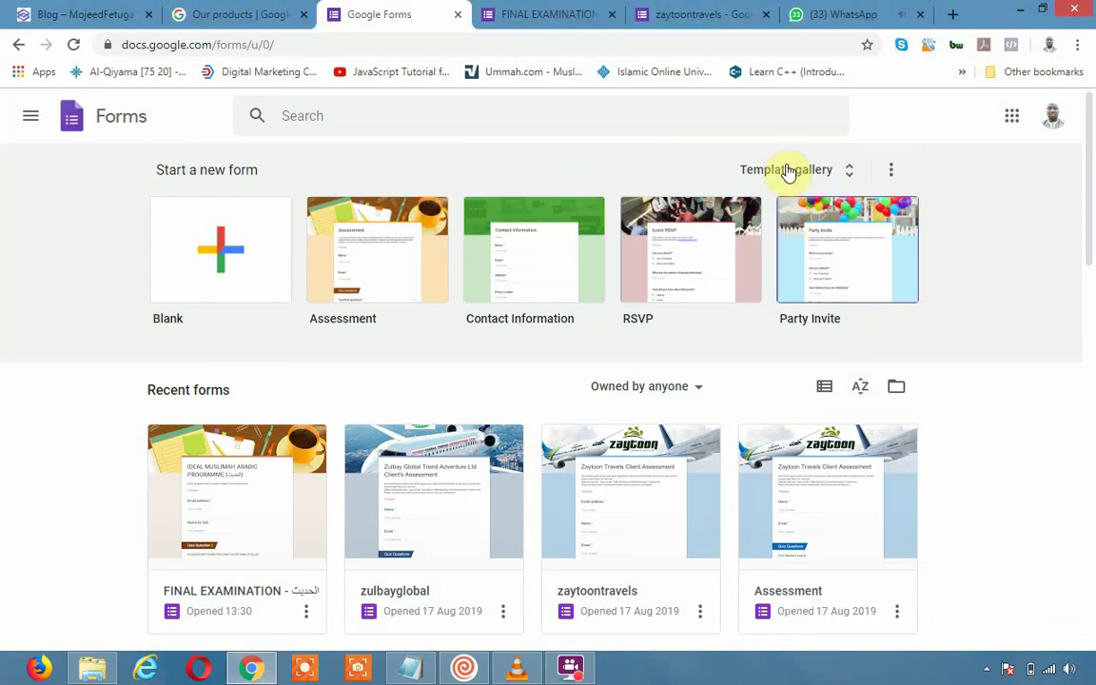
Step: Open the Template gallery and scroll past Personal and Work to the Education templates
{"action": "left_click", "coordinate": [825, 170]}
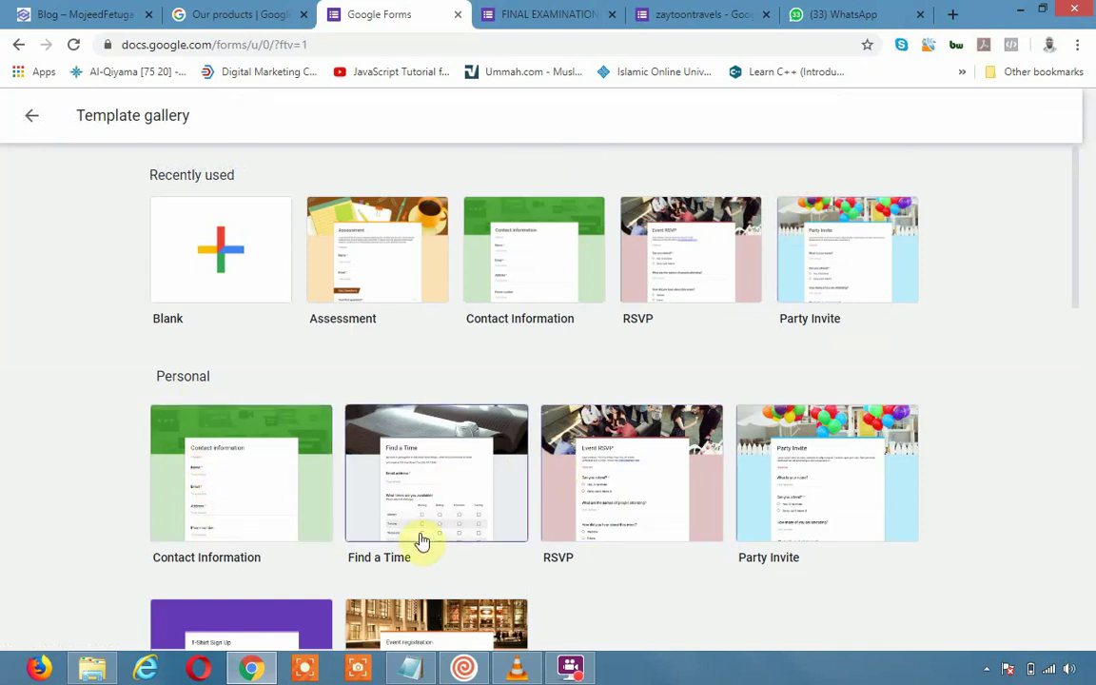
{"action": "scroll", "coordinate": [457, 530], "scroll_direction": "down", "scroll_amount": 1}
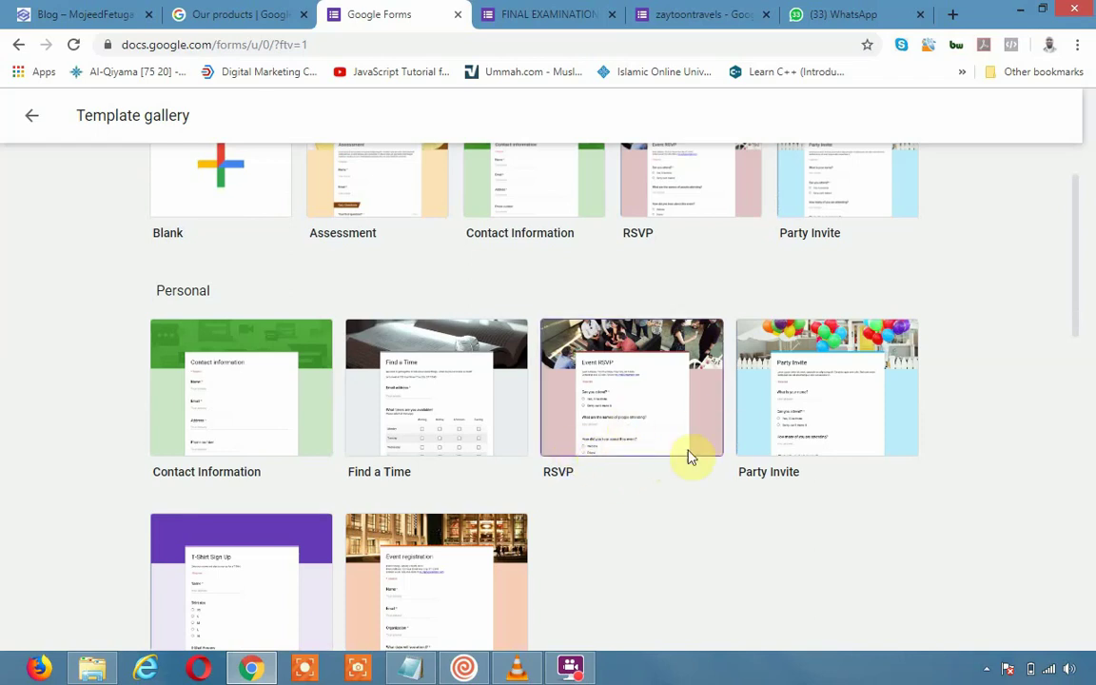
{"action": "scroll", "coordinate": [477, 552], "scroll_direction": "down", "scroll_amount": 2}
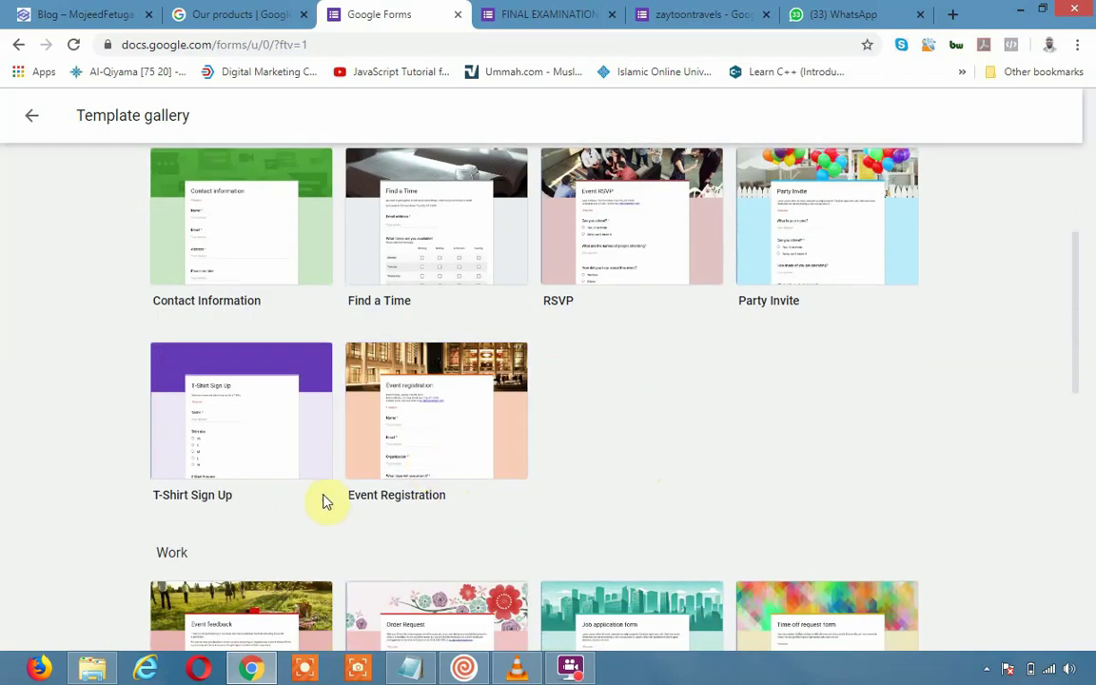
{"action": "scroll", "coordinate": [350, 536], "scroll_direction": "down", "scroll_amount": 3}
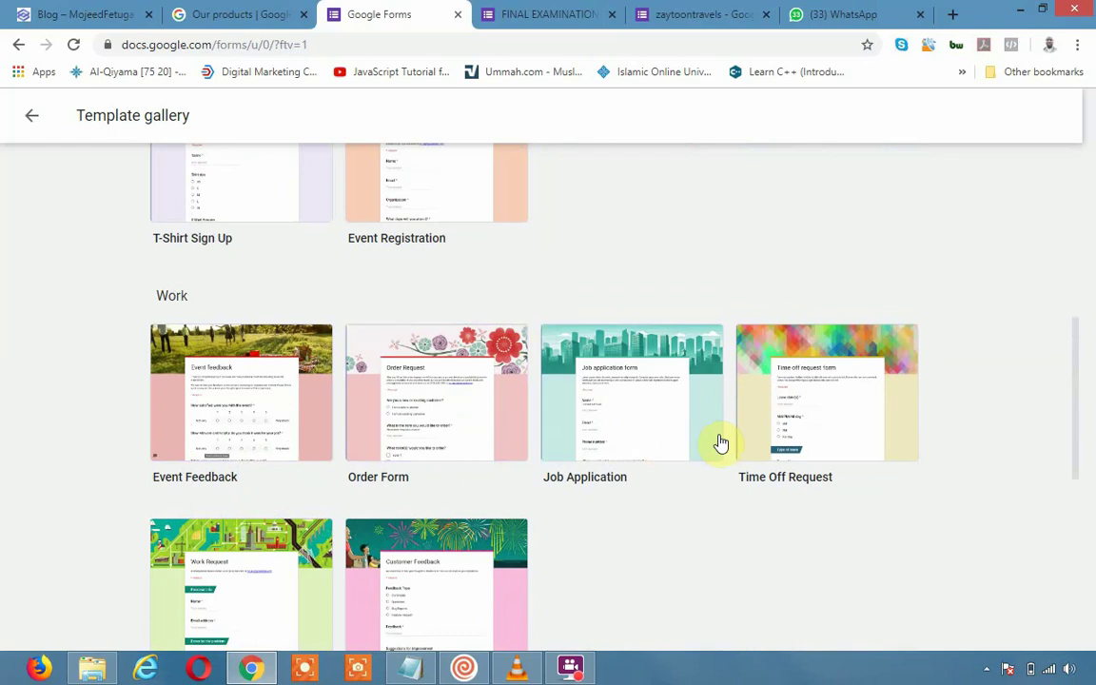
{"action": "scroll", "coordinate": [361, 543], "scroll_direction": "down", "scroll_amount": 1}
{"action": "scroll", "coordinate": [536, 509], "scroll_direction": "down", "scroll_amount": 1}
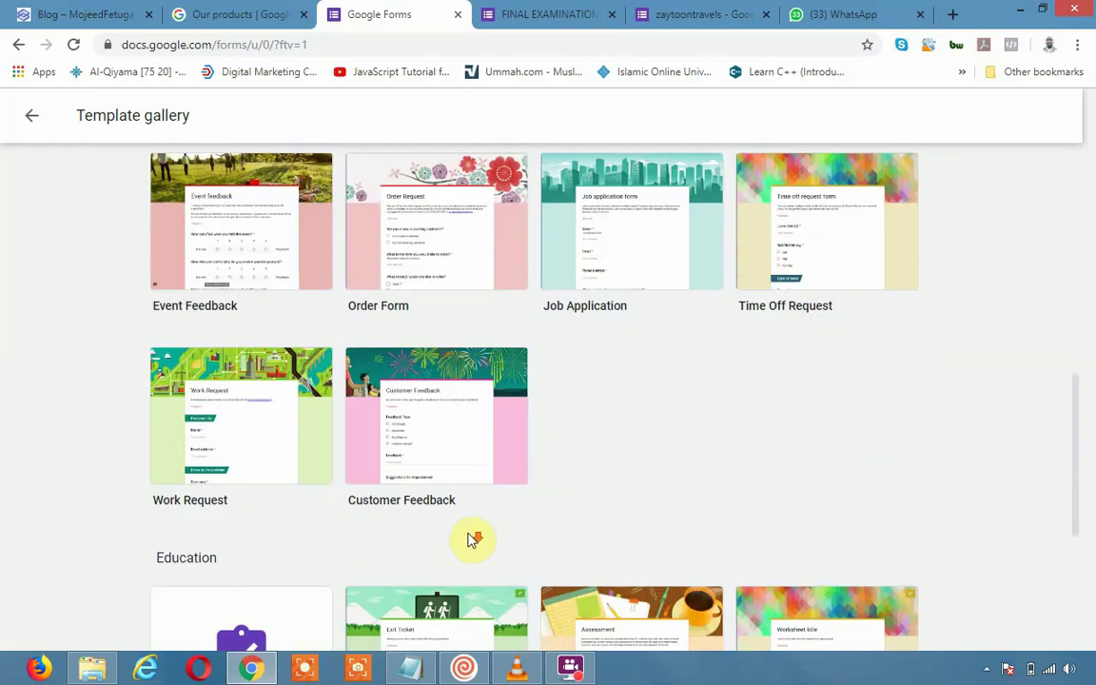
{"action": "scroll", "coordinate": [472, 540], "scroll_direction": "down", "scroll_amount": 2}
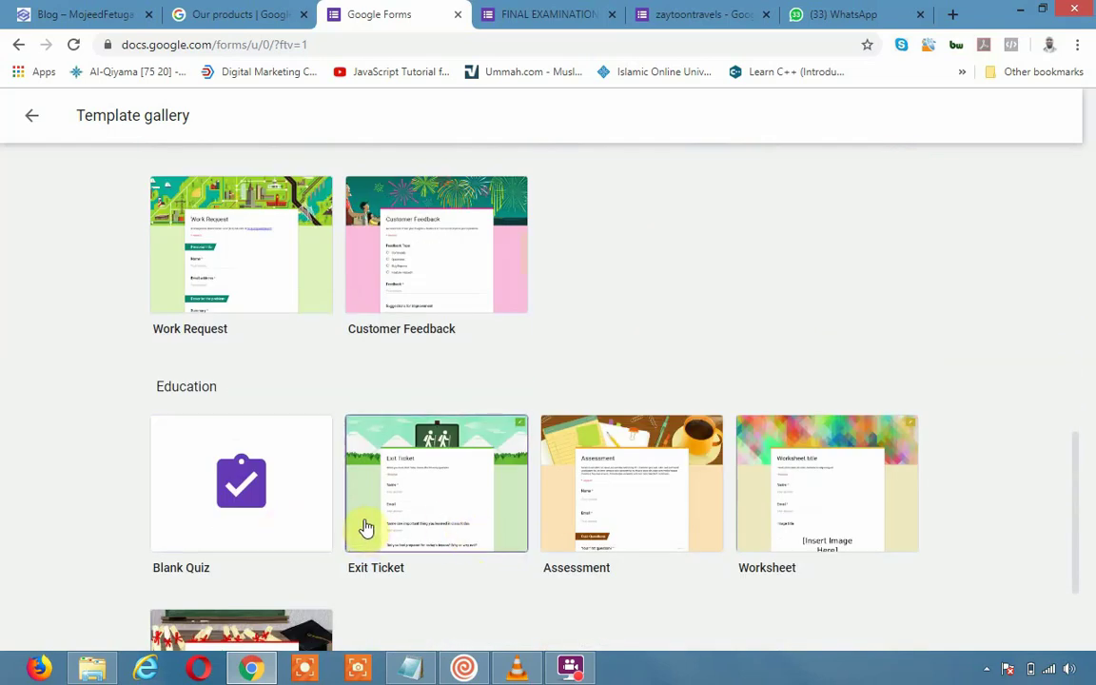
{"action": "scroll", "coordinate": [533, 551], "scroll_direction": "down", "scroll_amount": 1}
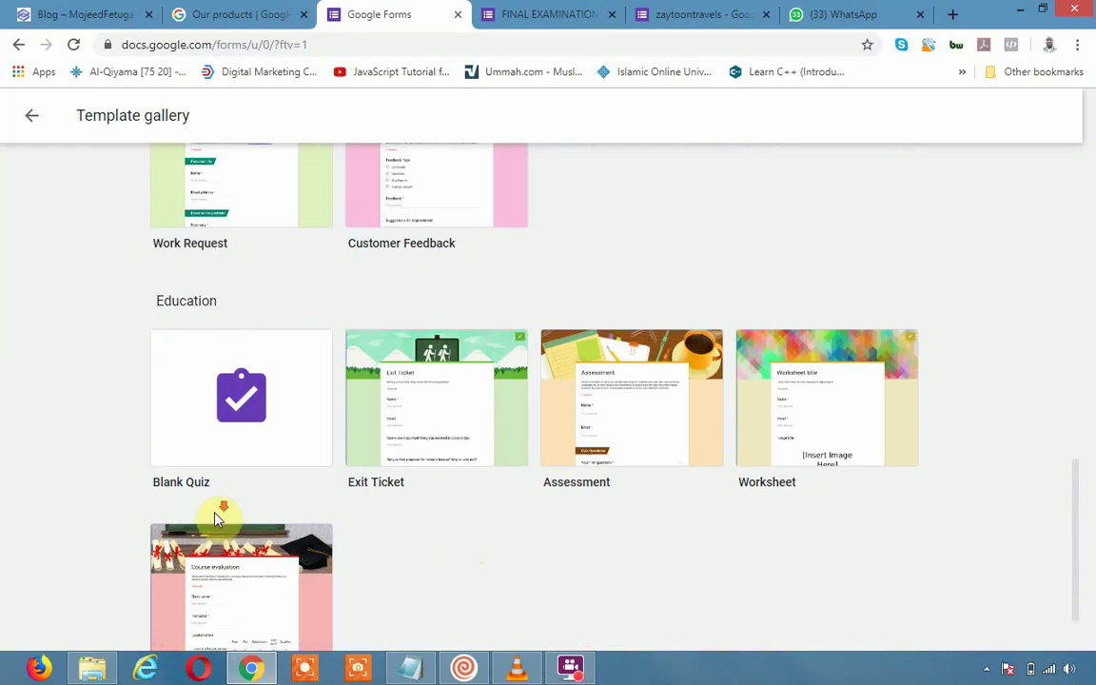
{"action": "scroll", "coordinate": [217, 520], "scroll_direction": "down", "scroll_amount": 1}
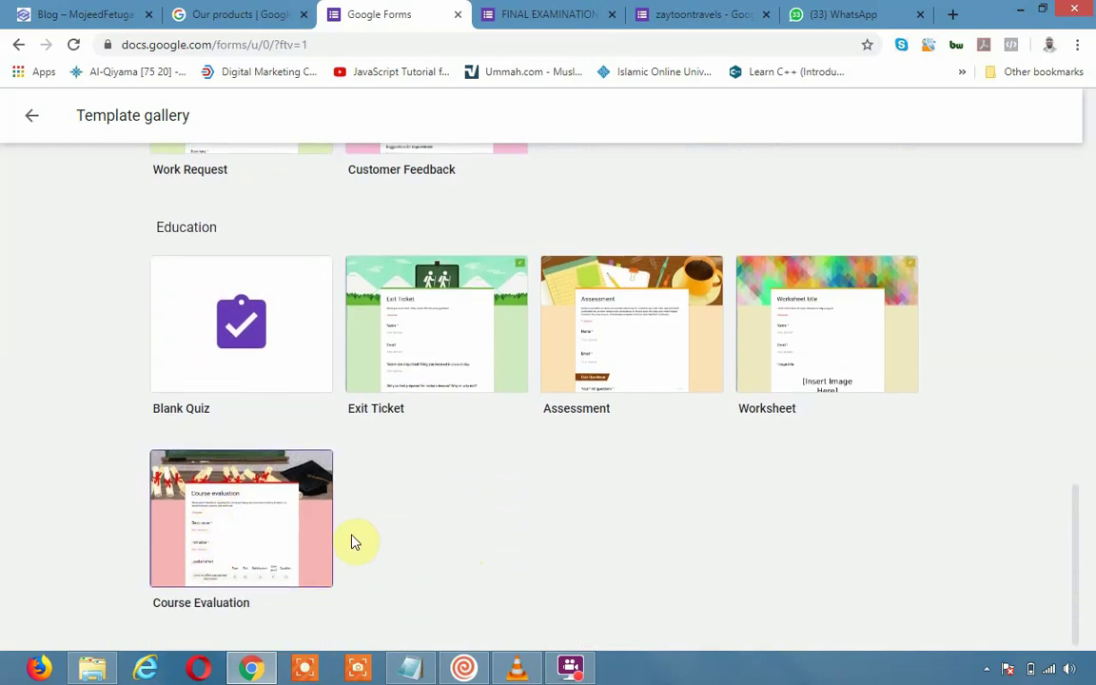
{"action": "left_click", "coordinate": [559, 15]}
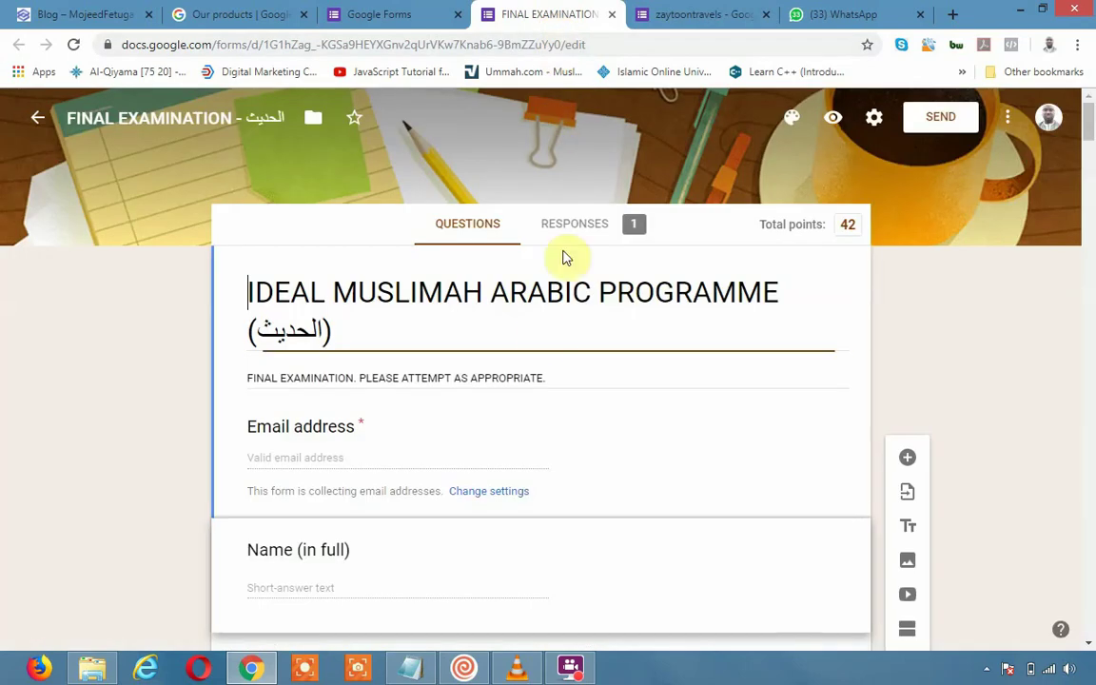
{"action": "scroll", "coordinate": [547, 342], "scroll_direction": "down", "scroll_amount": 2}
{"action": "scroll", "coordinate": [536, 357], "scroll_direction": "down", "scroll_amount": 2}
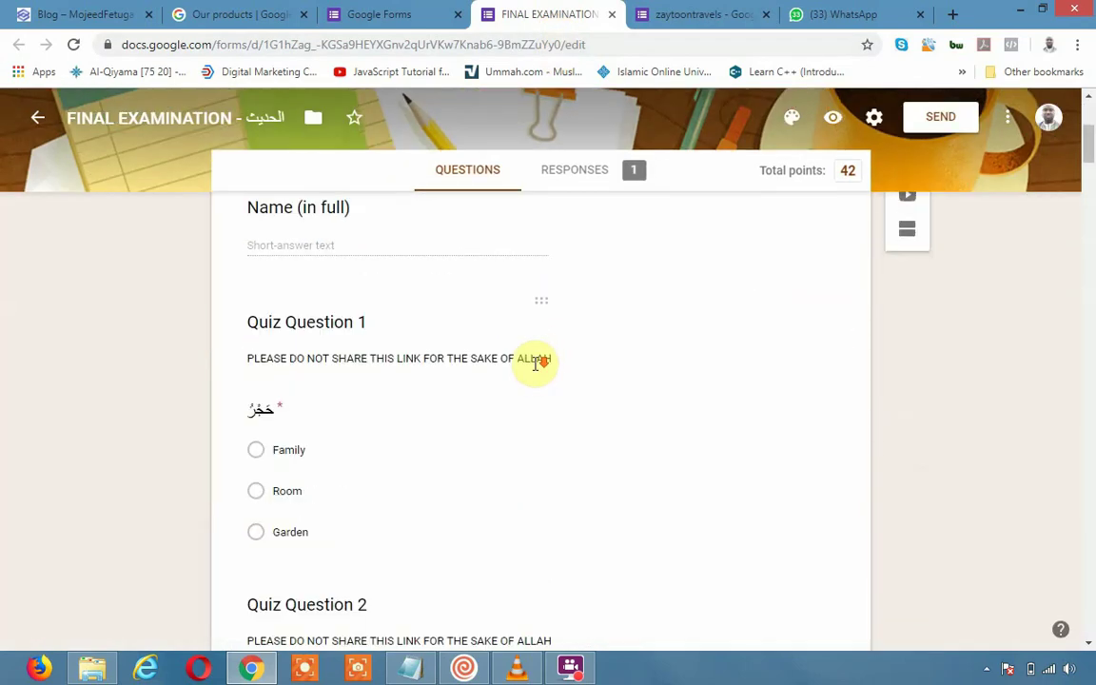
{"action": "scroll", "coordinate": [537, 359], "scroll_direction": "down", "scroll_amount": 3}
{"action": "scroll", "coordinate": [535, 361], "scroll_direction": "down", "scroll_amount": 3}
{"action": "scroll", "coordinate": [535, 366], "scroll_direction": "down", "scroll_amount": 3}
{"action": "scroll", "coordinate": [536, 368], "scroll_direction": "down", "scroll_amount": 3}
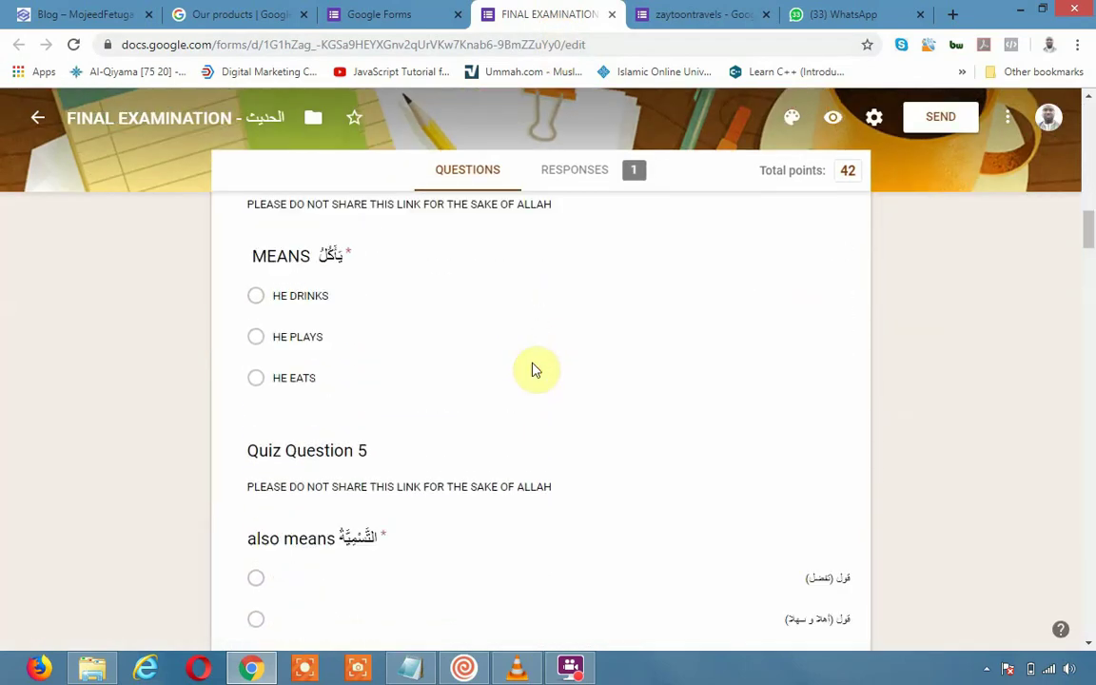
{"action": "scroll", "coordinate": [534, 366], "scroll_direction": "down", "scroll_amount": 4}
{"action": "scroll", "coordinate": [534, 366], "scroll_direction": "down", "scroll_amount": 2}
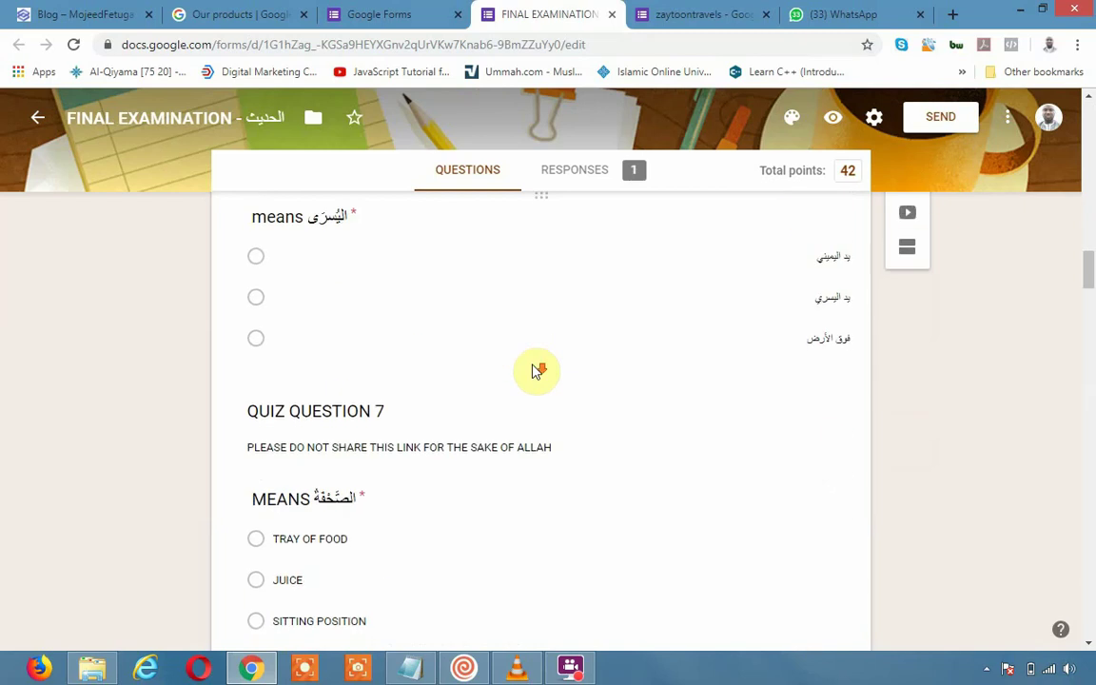
{"action": "scroll", "coordinate": [536, 369], "scroll_direction": "down", "scroll_amount": 3}
{"action": "scroll", "coordinate": [534, 369], "scroll_direction": "down", "scroll_amount": 2}
{"action": "scroll", "coordinate": [535, 367], "scroll_direction": "down", "scroll_amount": 3}
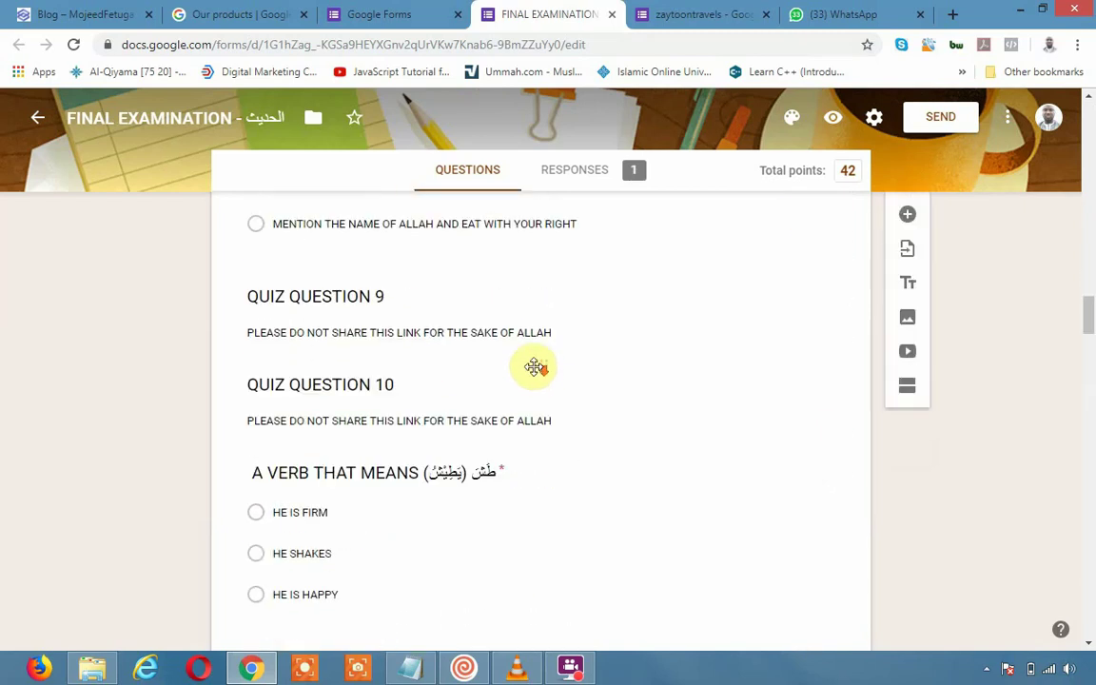
{"action": "scroll", "coordinate": [533, 367], "scroll_direction": "down", "scroll_amount": 2}
{"action": "scroll", "coordinate": [535, 369], "scroll_direction": "down", "scroll_amount": 3}
{"action": "scroll", "coordinate": [535, 373], "scroll_direction": "down", "scroll_amount": 3}
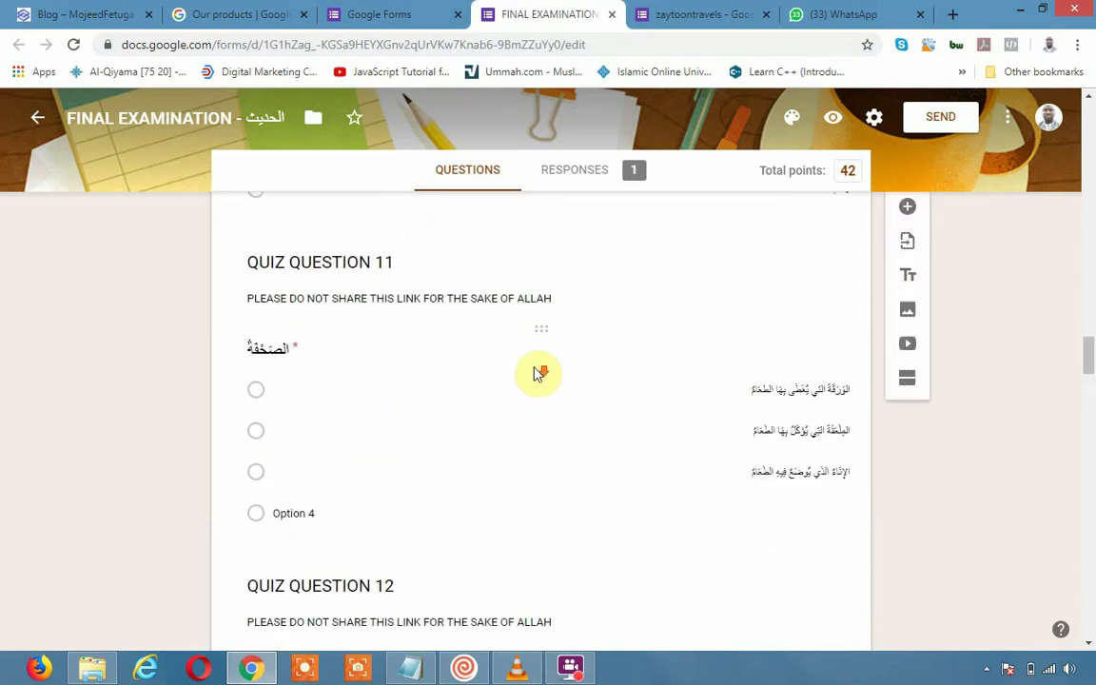
{"action": "scroll", "coordinate": [536, 373], "scroll_direction": "down", "scroll_amount": 2}
{"action": "scroll", "coordinate": [538, 373], "scroll_direction": "down", "scroll_amount": 3}
{"action": "scroll", "coordinate": [542, 372], "scroll_direction": "down", "scroll_amount": 2}
{"action": "scroll", "coordinate": [542, 372], "scroll_direction": "down", "scroll_amount": 1}
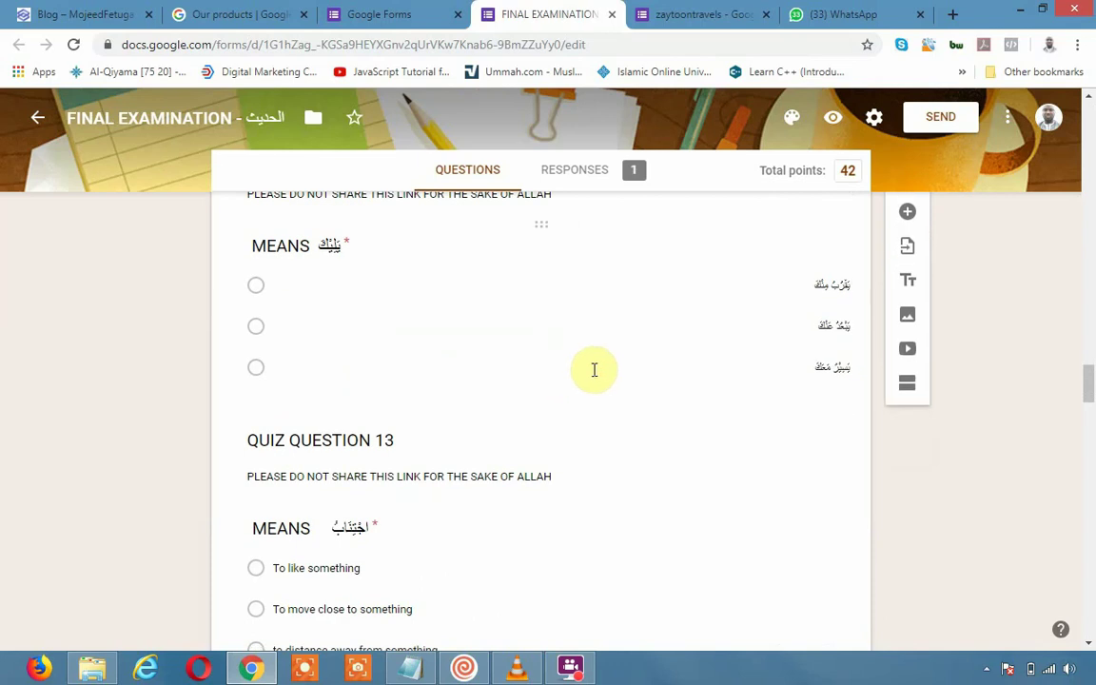
{"action": "scroll", "coordinate": [594, 370], "scroll_direction": "down", "scroll_amount": 2}
{"action": "scroll", "coordinate": [593, 370], "scroll_direction": "down", "scroll_amount": 3}
{"action": "scroll", "coordinate": [593, 370], "scroll_direction": "down", "scroll_amount": 1}
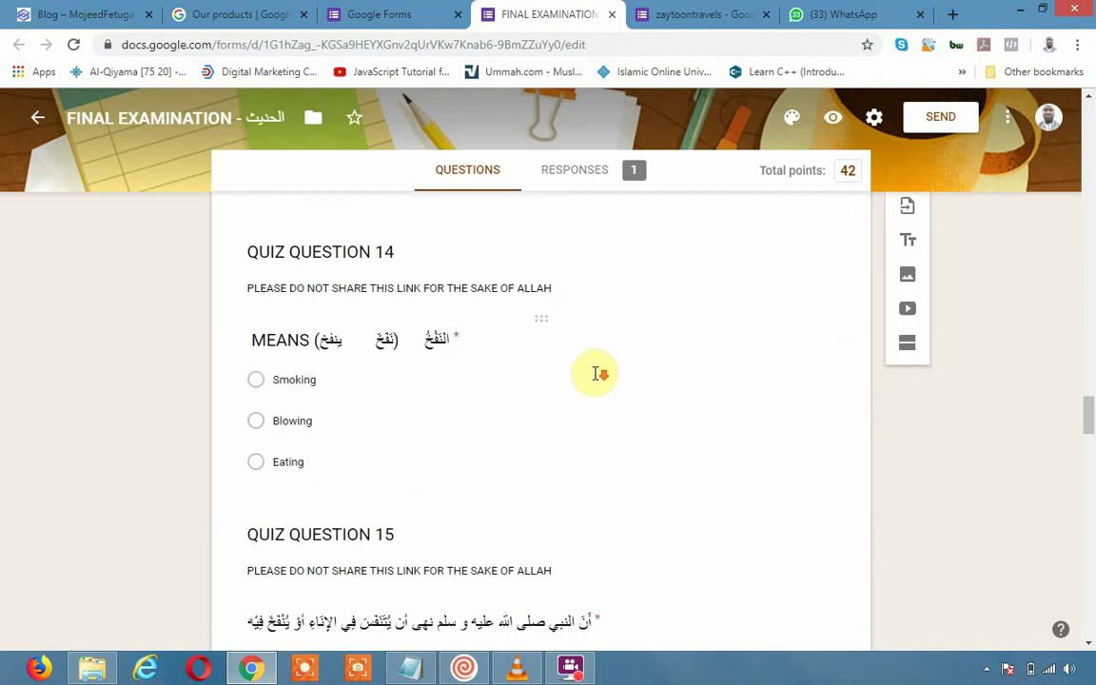
{"action": "scroll", "coordinate": [594, 372], "scroll_direction": "down", "scroll_amount": 2}
{"action": "scroll", "coordinate": [593, 376], "scroll_direction": "down", "scroll_amount": 2}
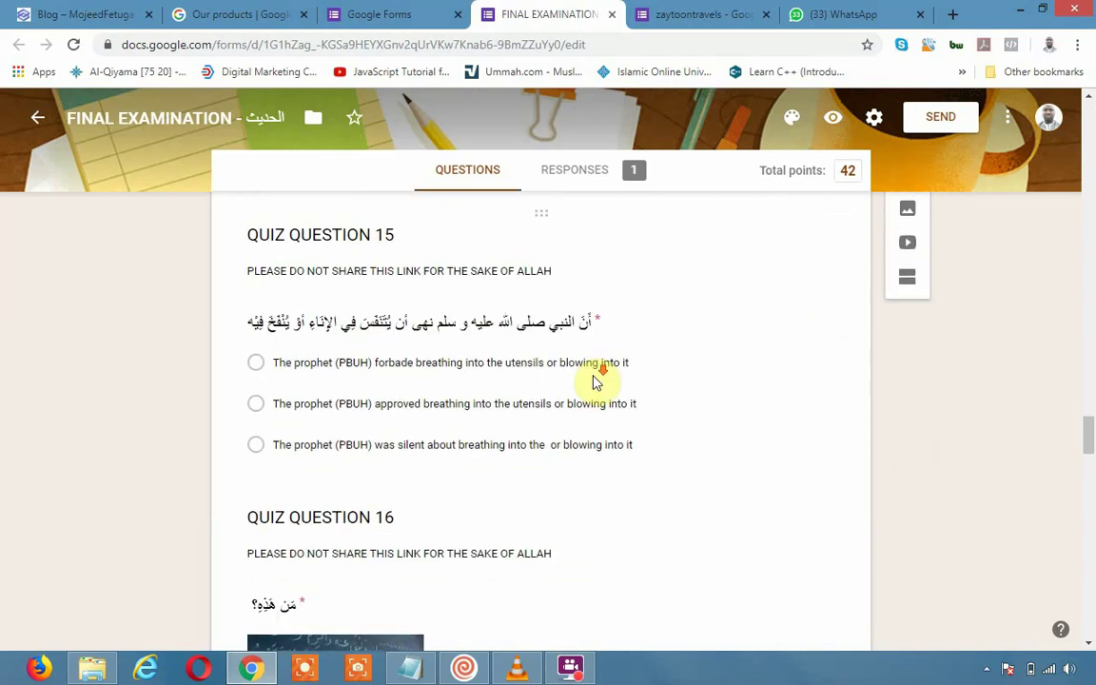
{"action": "scroll", "coordinate": [594, 379], "scroll_direction": "down", "scroll_amount": 2}
{"action": "scroll", "coordinate": [592, 374], "scroll_direction": "down", "scroll_amount": 3}
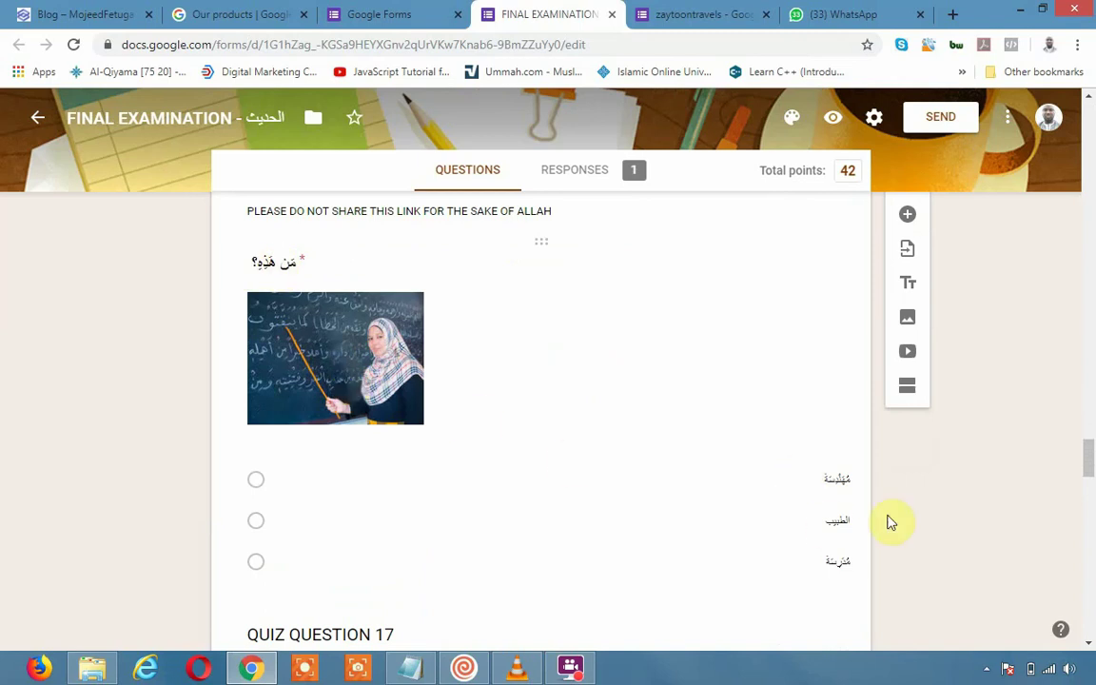
{"action": "scroll", "coordinate": [662, 502], "scroll_direction": "down", "scroll_amount": 1}
{"action": "scroll", "coordinate": [570, 513], "scroll_direction": "down", "scroll_amount": 1}
{"action": "scroll", "coordinate": [504, 485], "scroll_direction": "down", "scroll_amount": 3}
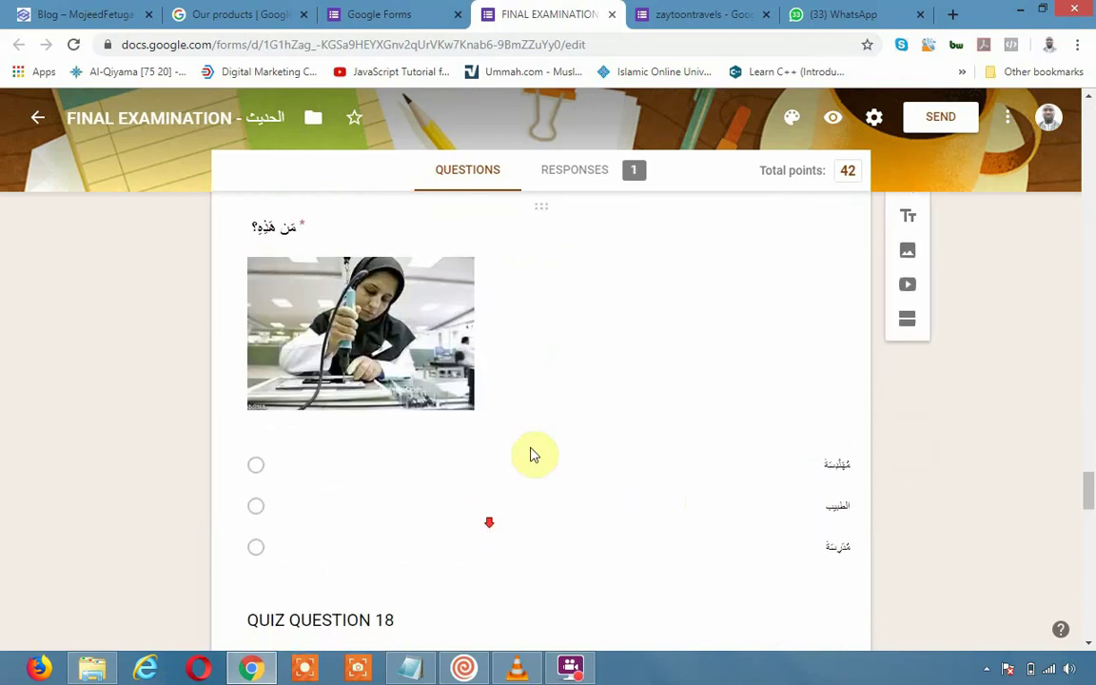
{"action": "scroll", "coordinate": [571, 333], "scroll_direction": "down", "scroll_amount": 1}
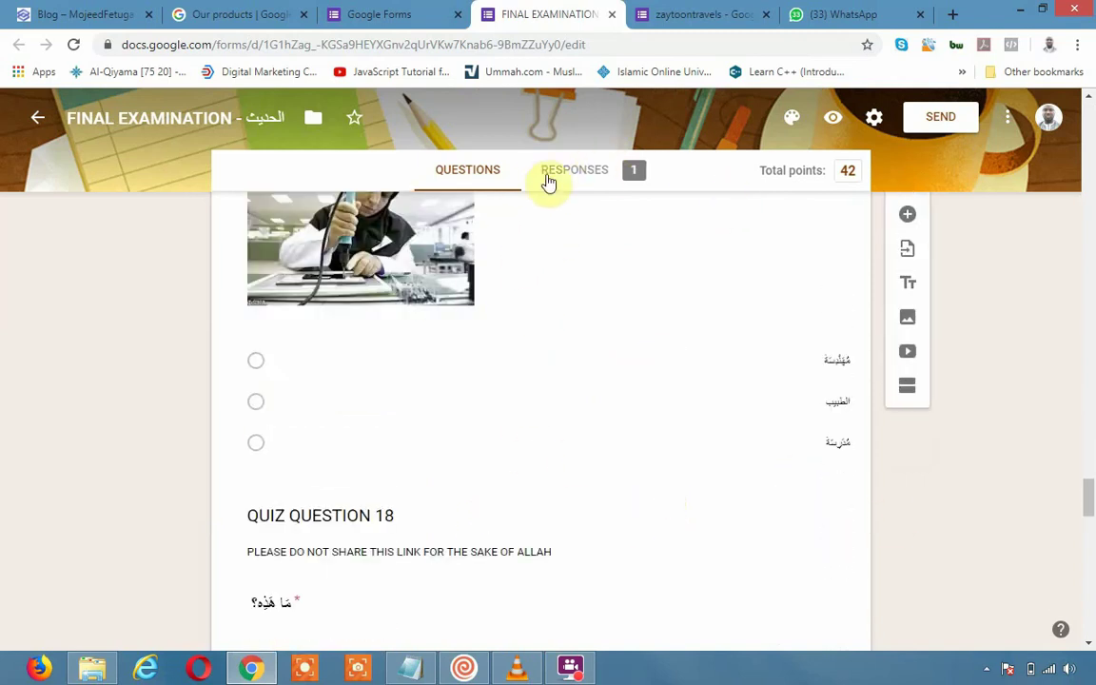
Step: Switch the FINAL EXAMINATION form to Responses and dismiss the per-question responses tip
{"action": "left_click", "coordinate": [594, 172]}
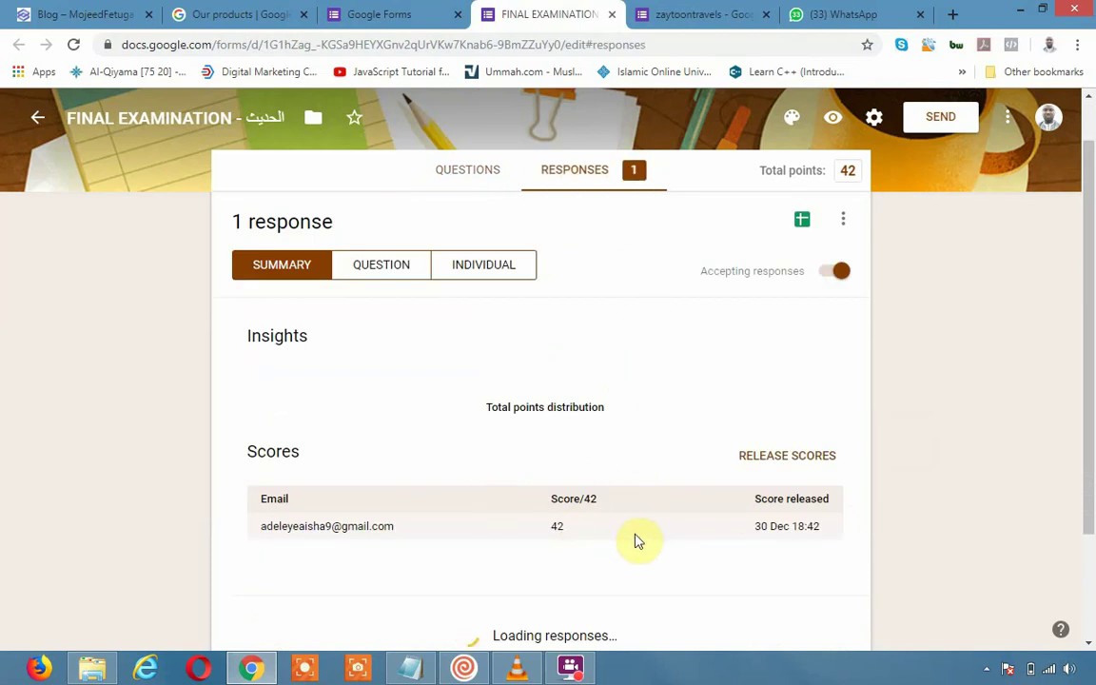
{"action": "scroll", "coordinate": [823, 169], "scroll_direction": "down", "scroll_amount": 1}
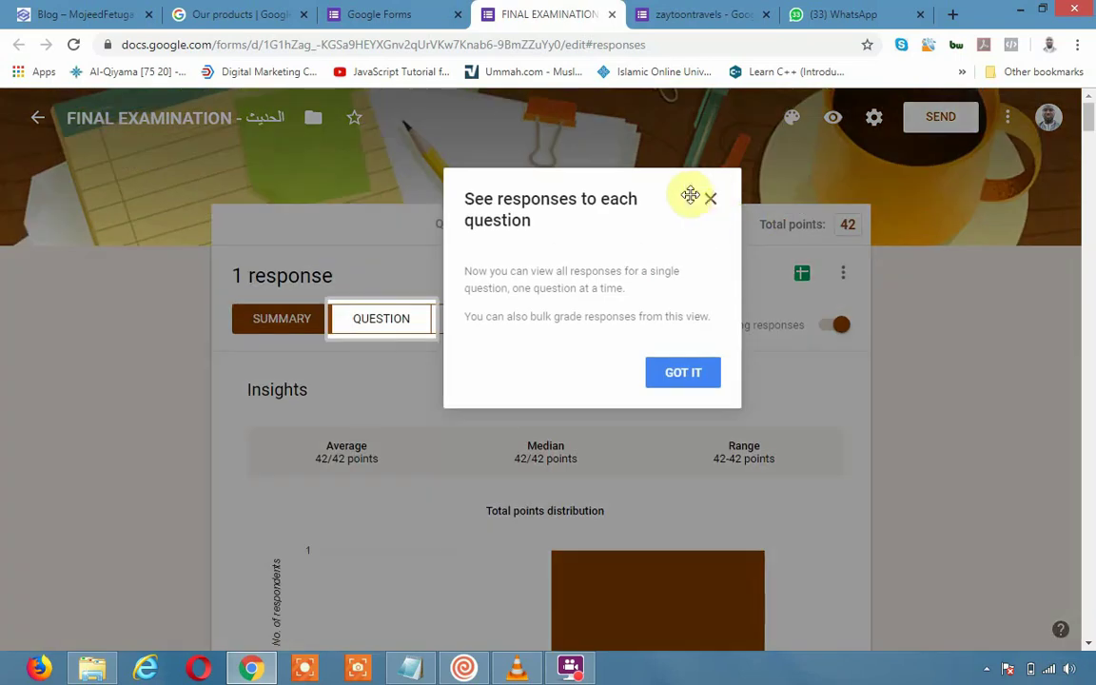
{"action": "left_click", "coordinate": [710, 206]}
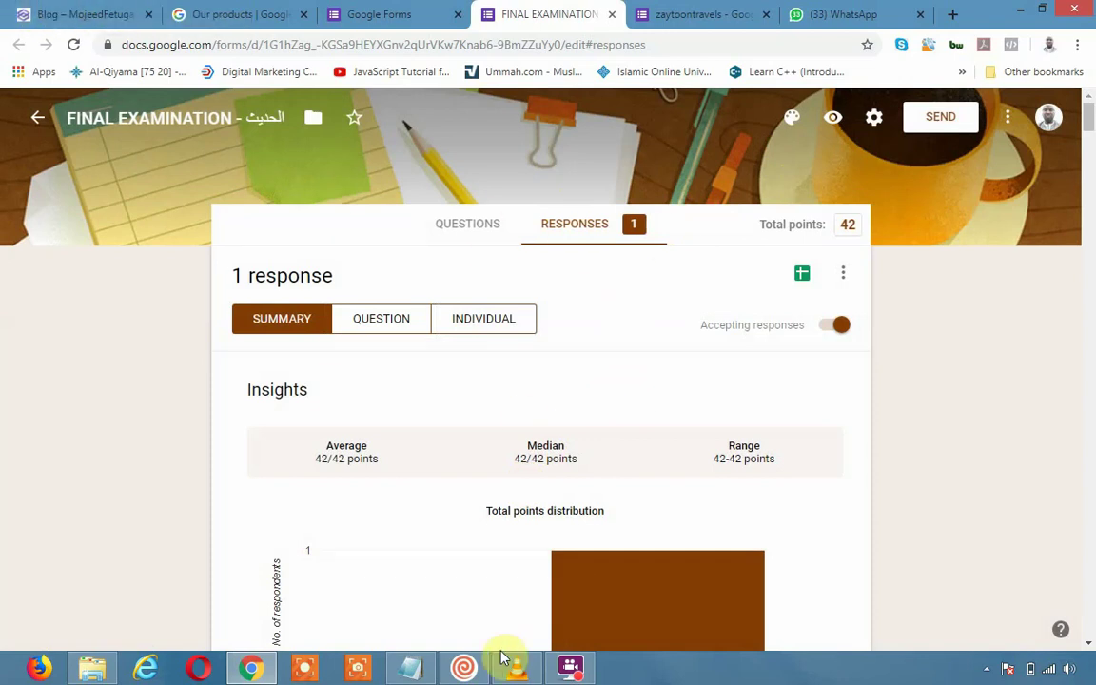
{"action": "left_click", "coordinate": [400, 669]}
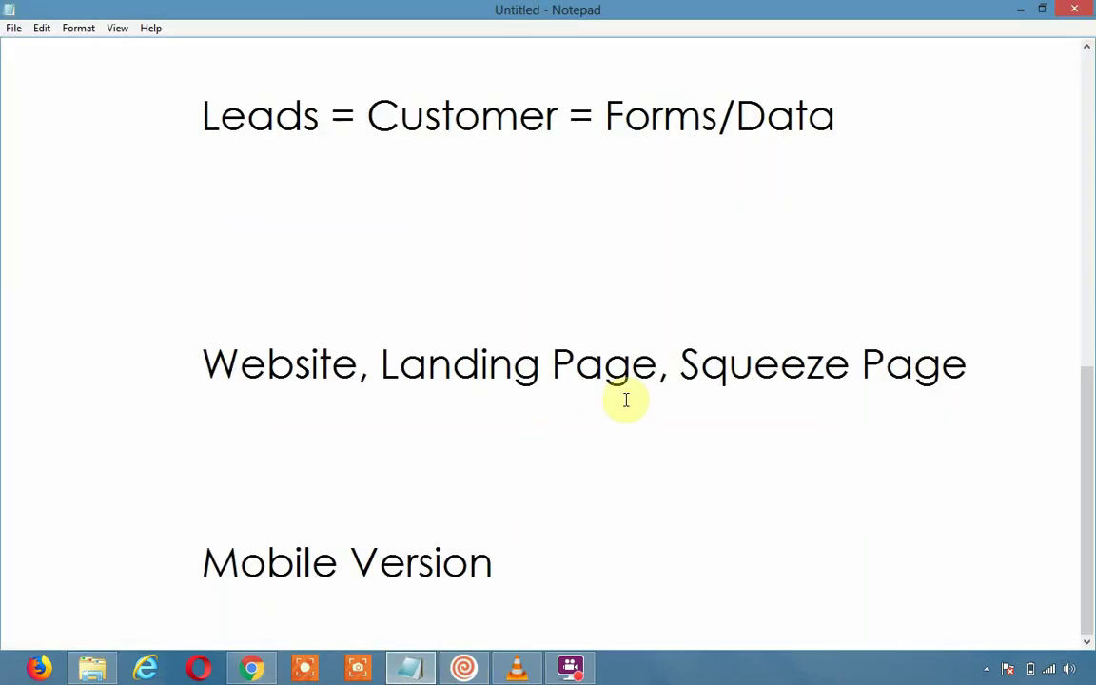
{"action": "scroll", "coordinate": [623, 398], "scroll_direction": "up", "scroll_amount": 5}
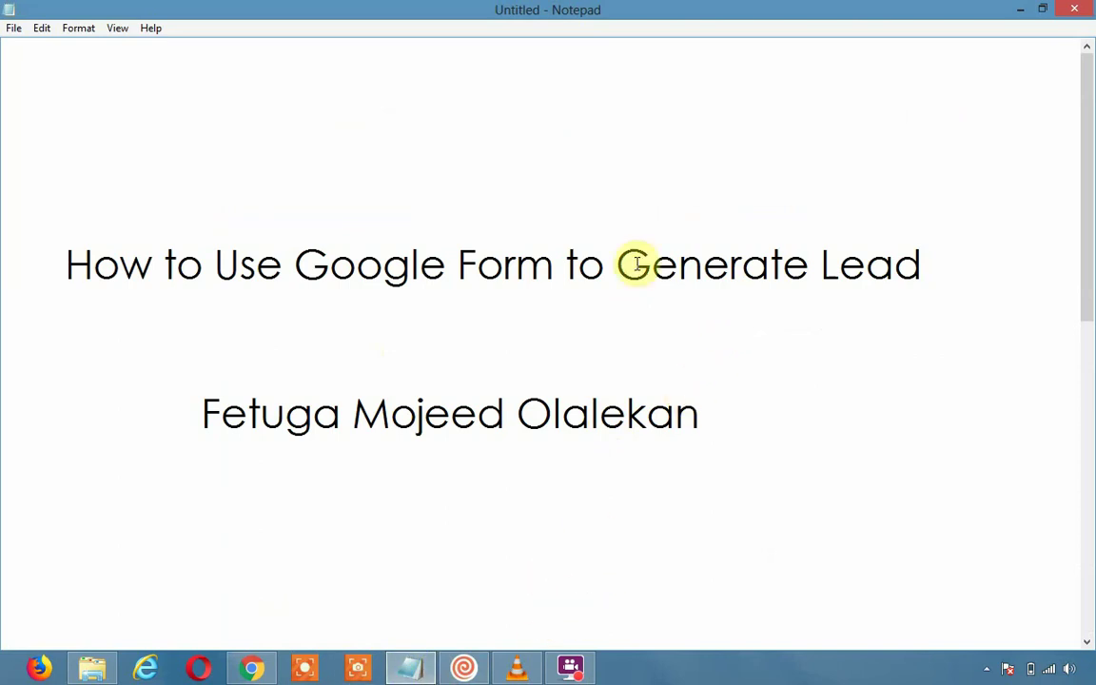
{"action": "left_click_drag", "start_coordinate": [828, 262], "coordinate": [936, 259]}
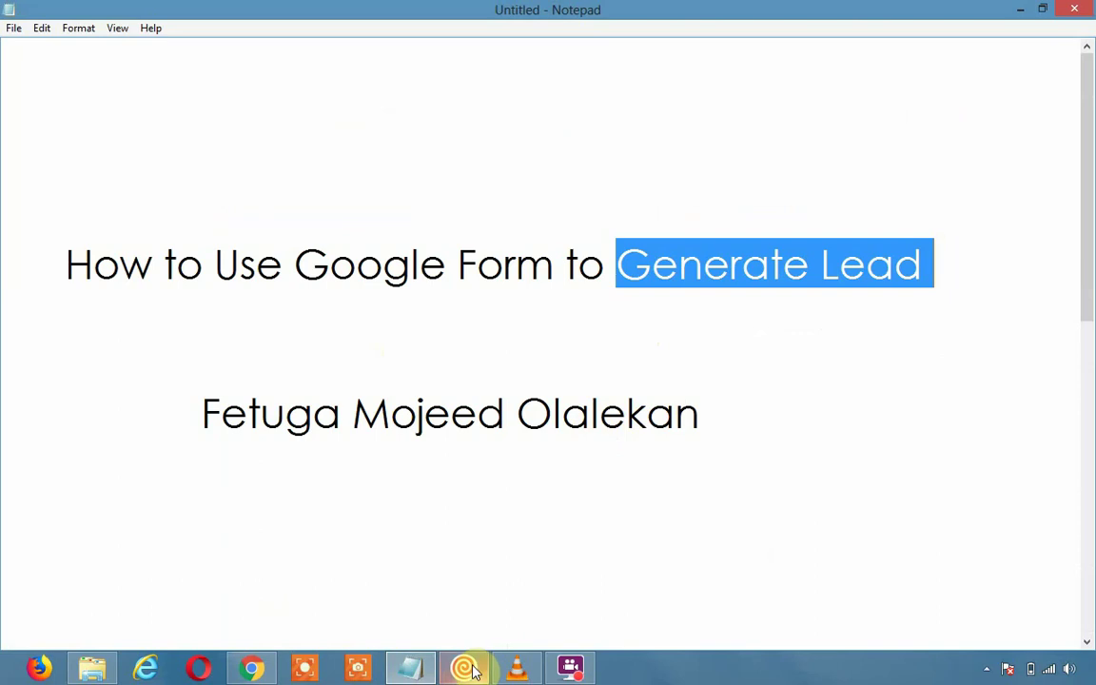
{"action": "mouse_move", "coordinate": [252, 668]}
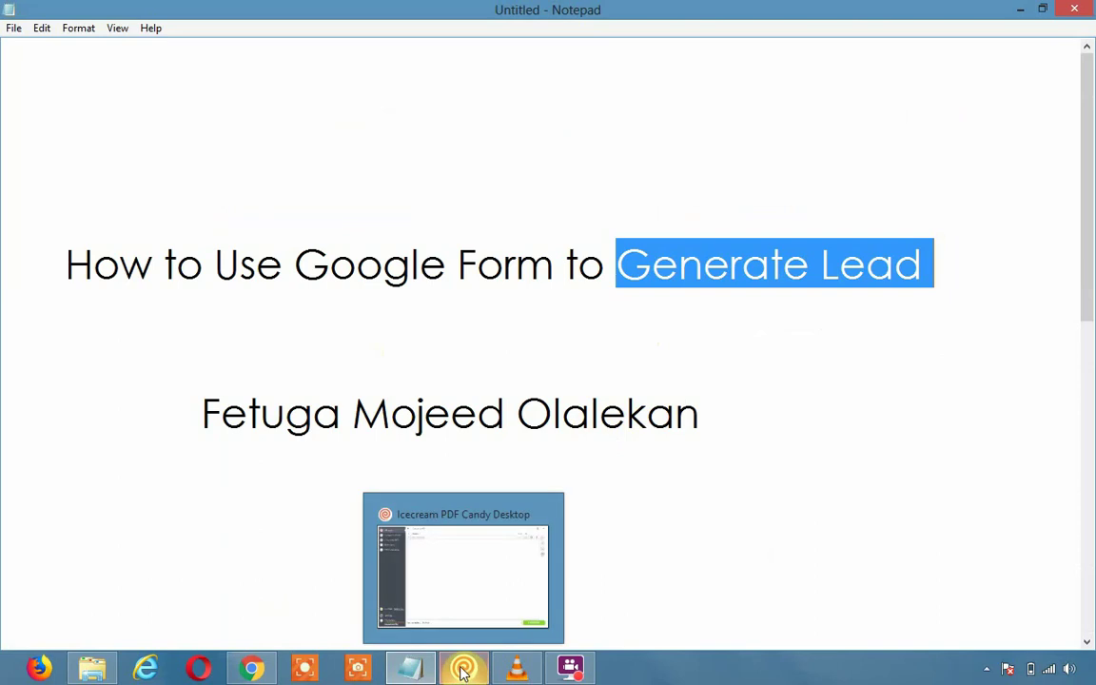
{"action": "left_click", "coordinate": [251, 669]}
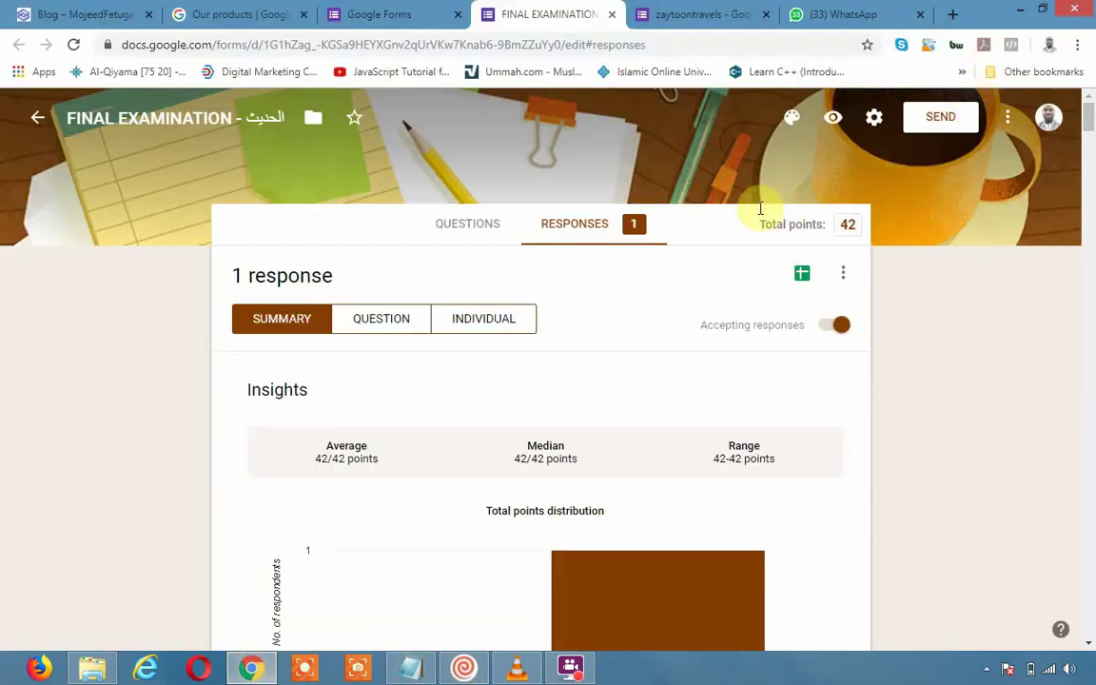
Step: Check the responses options menu, then open the form's More menu with copy, print and collaborators
{"action": "left_click", "coordinate": [841, 276]}
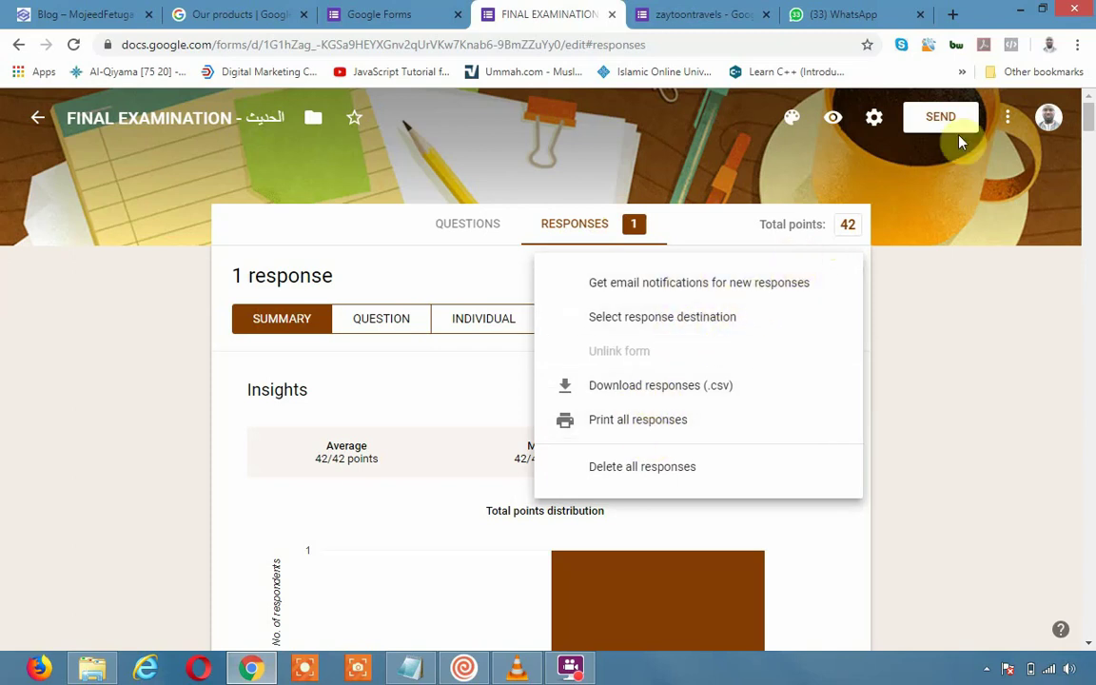
{"action": "left_click", "coordinate": [1008, 117]}
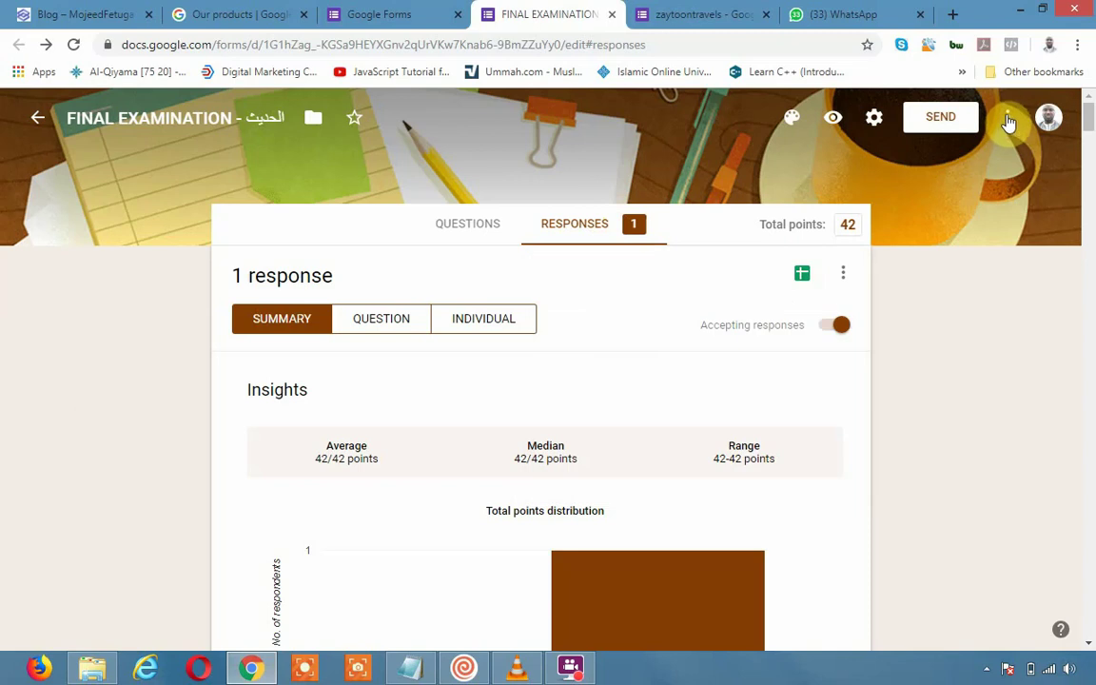
{"action": "left_click", "coordinate": [1008, 120]}
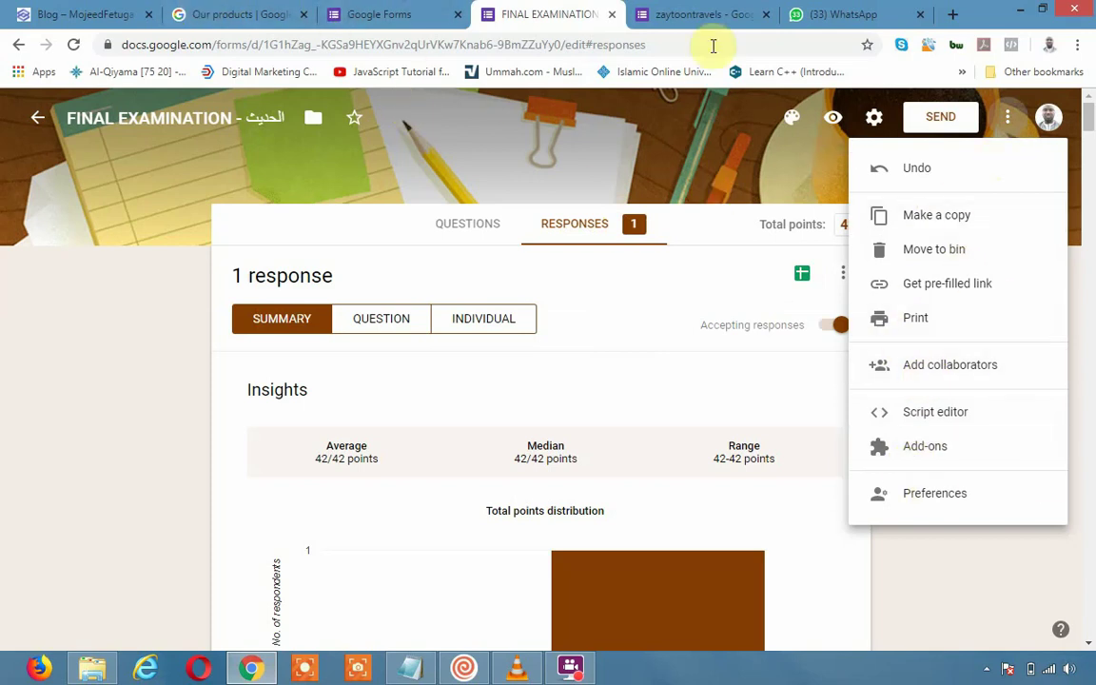
Step: Switch to the zaytoontravels tab showing the Zaytoon Travels Client Assessment form editor
{"action": "left_click", "coordinate": [663, 11]}
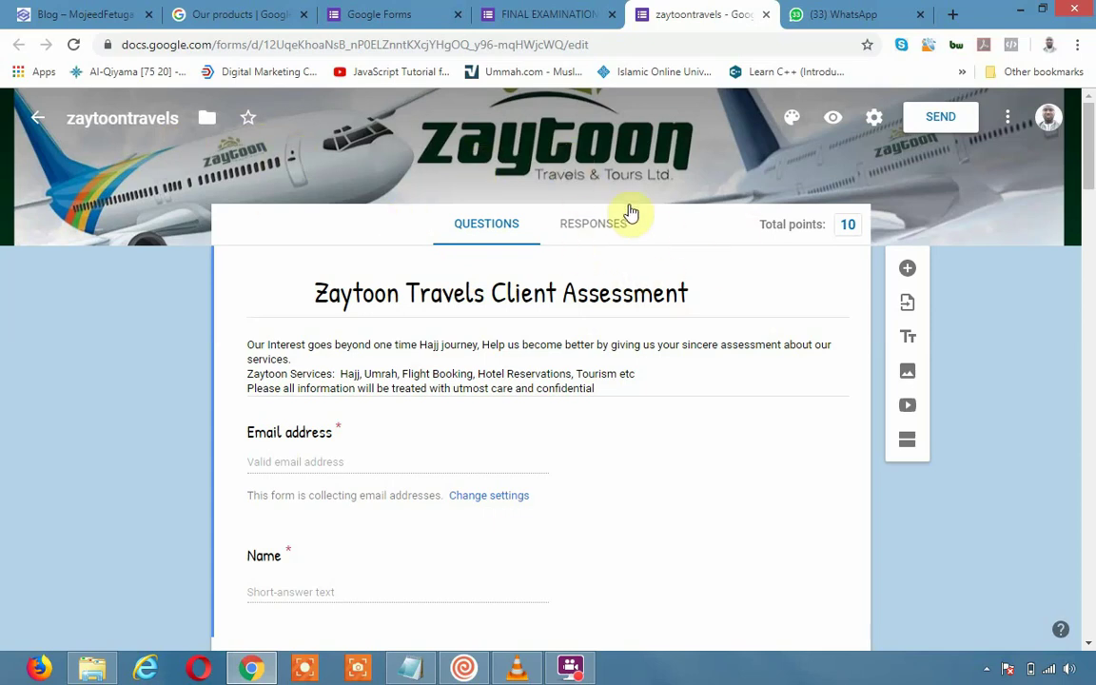
Step: Review the Zaytoon form's rating questions, then open its Send form dialog
{"action": "scroll", "coordinate": [594, 325], "scroll_direction": "down", "scroll_amount": 1}
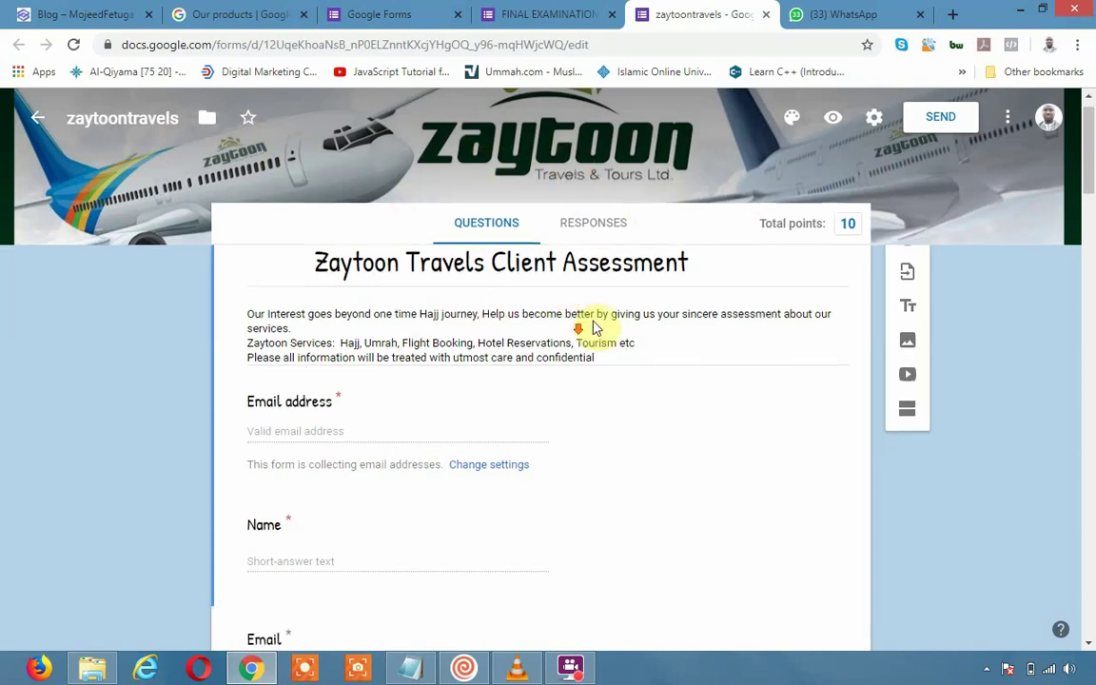
{"action": "scroll", "coordinate": [599, 327], "scroll_direction": "down", "scroll_amount": 2}
{"action": "scroll", "coordinate": [599, 327], "scroll_direction": "down", "scroll_amount": 3}
{"action": "scroll", "coordinate": [595, 330], "scroll_direction": "down", "scroll_amount": 2}
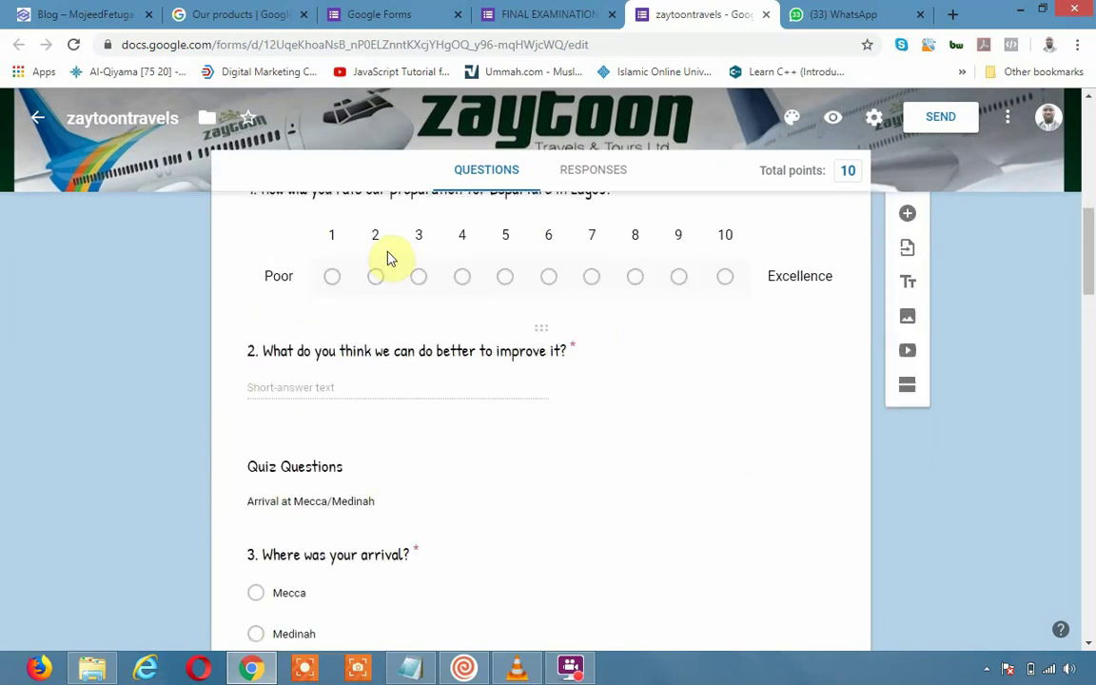
{"action": "scroll", "coordinate": [526, 408], "scroll_direction": "down", "scroll_amount": 3}
{"action": "scroll", "coordinate": [501, 408], "scroll_direction": "down", "scroll_amount": 1}
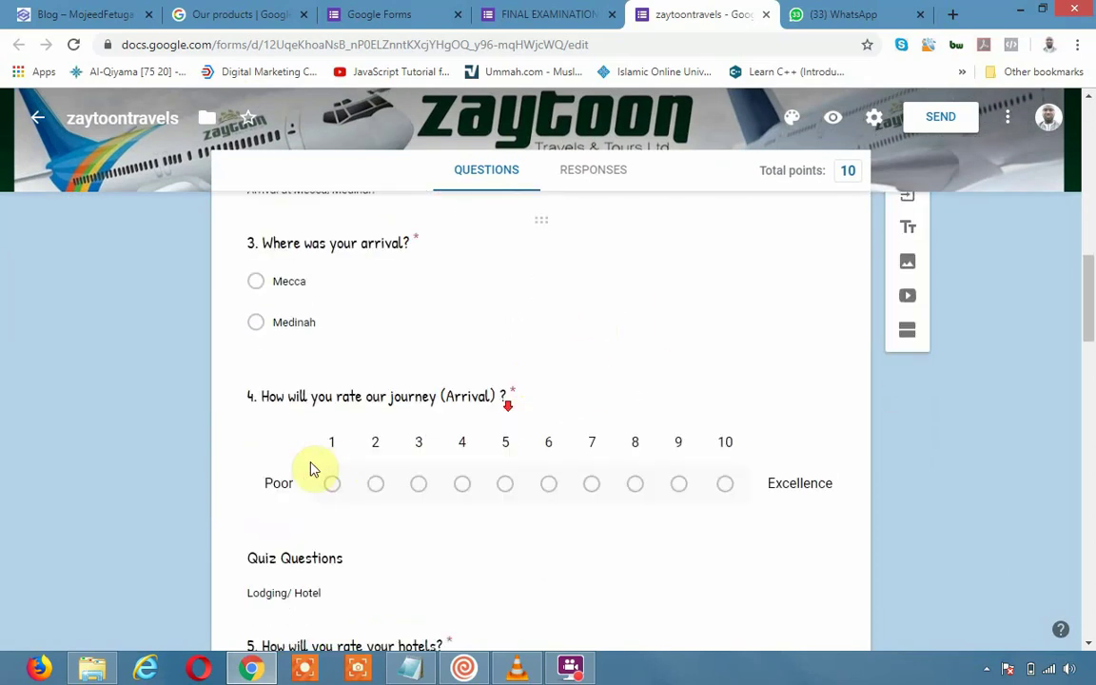
{"action": "scroll", "coordinate": [570, 413], "scroll_direction": "down", "scroll_amount": 3}
{"action": "scroll", "coordinate": [575, 416], "scroll_direction": "down", "scroll_amount": 3}
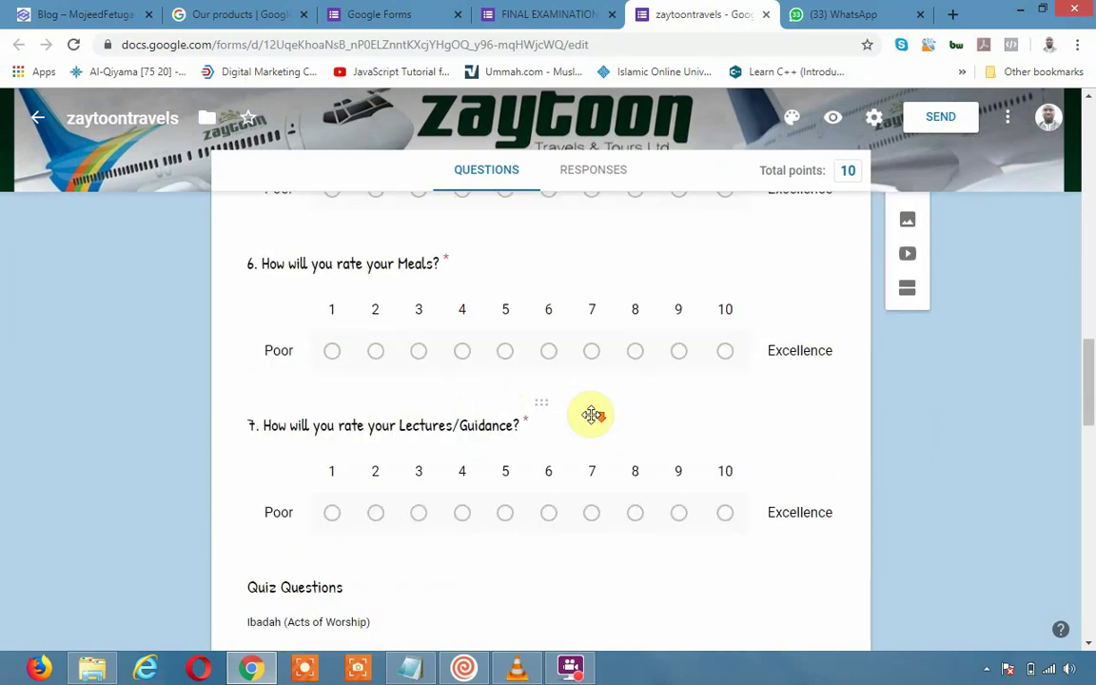
{"action": "scroll", "coordinate": [591, 415], "scroll_direction": "down", "scroll_amount": 3}
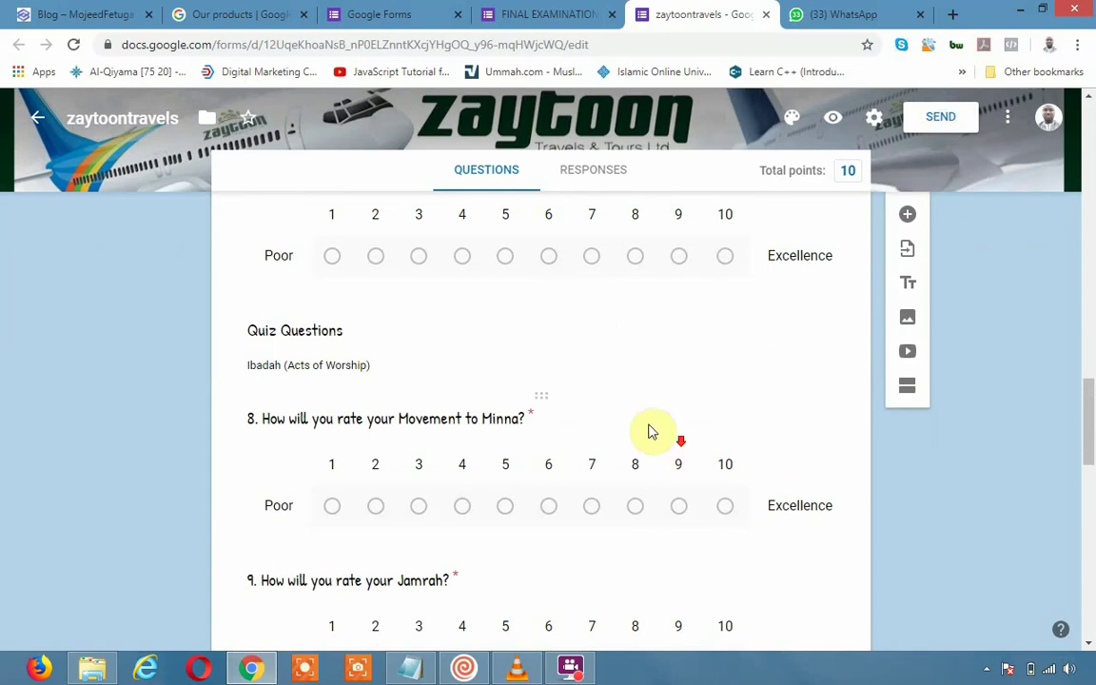
{"action": "scroll", "coordinate": [627, 424], "scroll_direction": "down", "scroll_amount": 2}
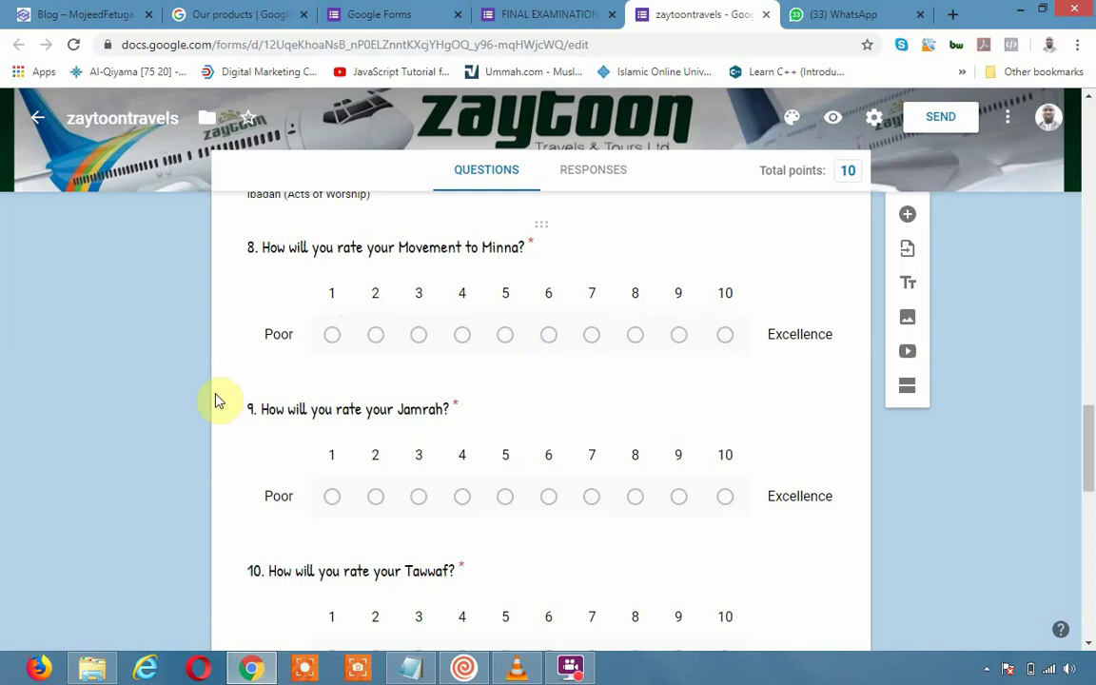
{"action": "left_click", "coordinate": [940, 123]}
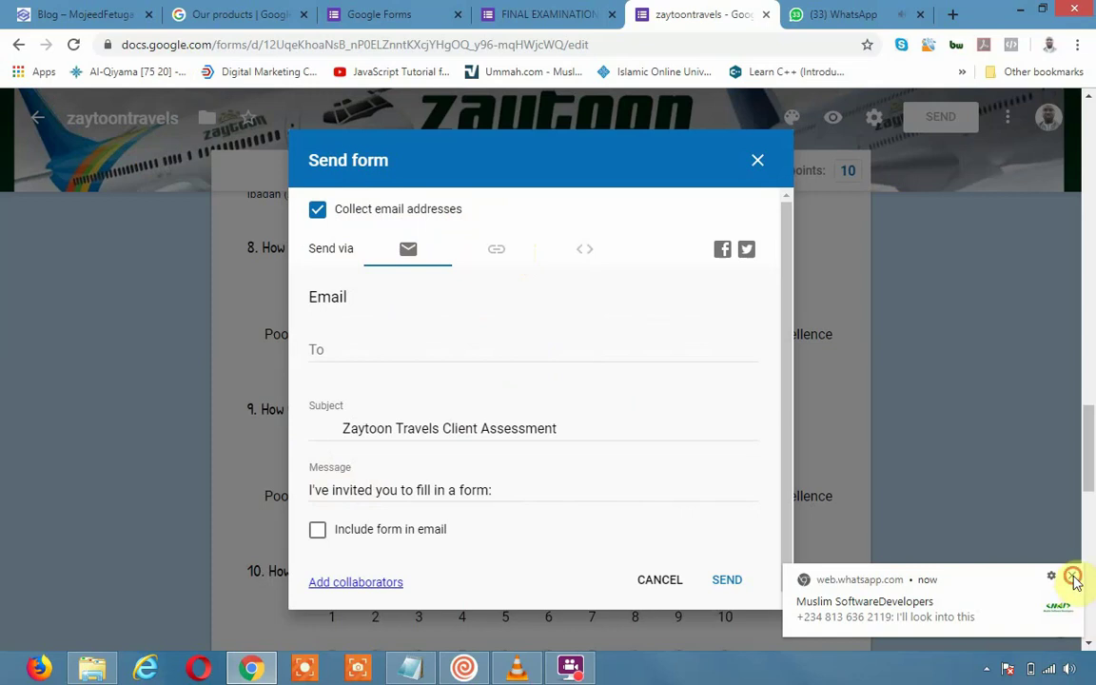
Step: Copy the Zaytoon form's shortened forms.gle share link and switch to WhatsApp Web
{"action": "left_click", "coordinate": [1073, 576]}
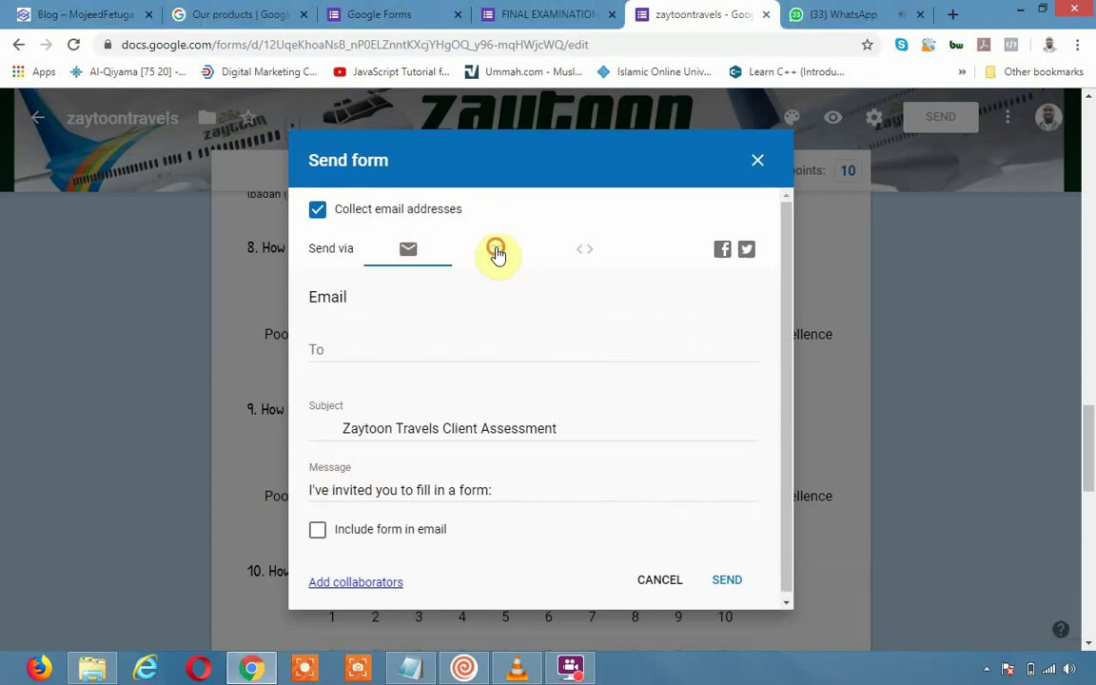
{"action": "left_click", "coordinate": [496, 253]}
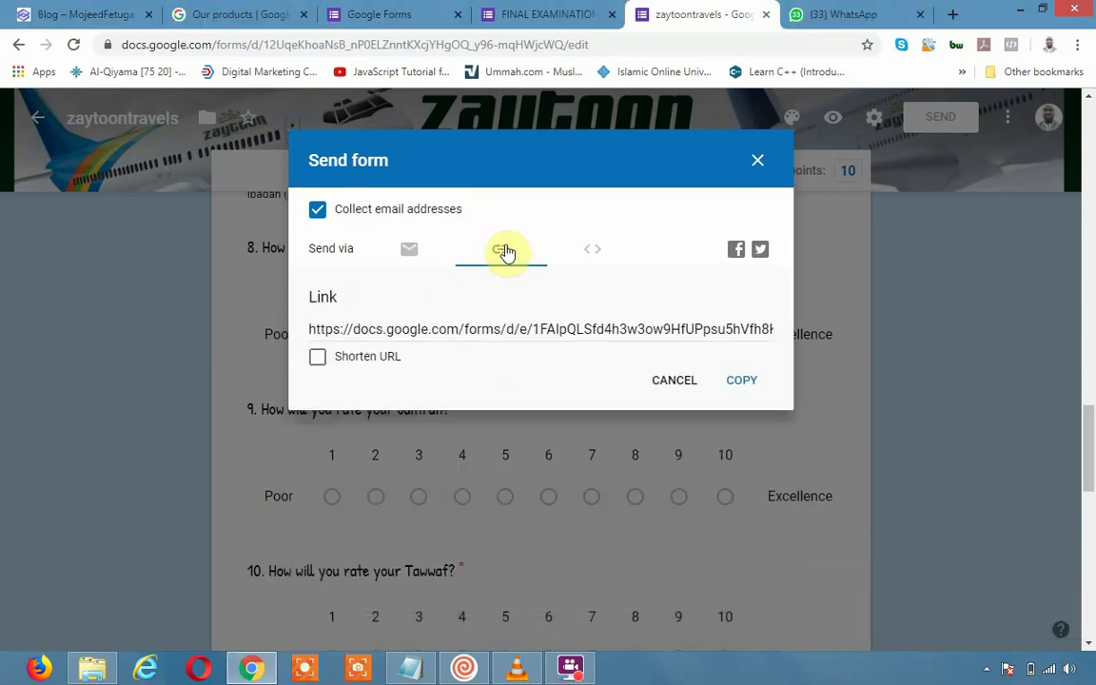
{"action": "left_click", "coordinate": [317, 357]}
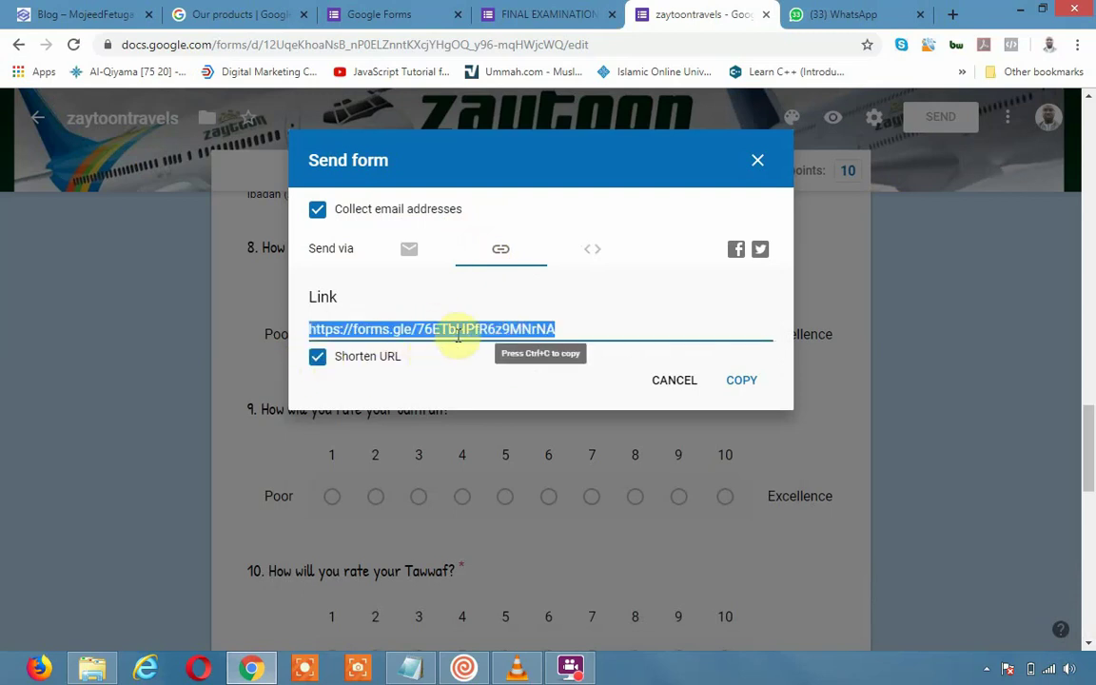
{"action": "left_click", "coordinate": [738, 385]}
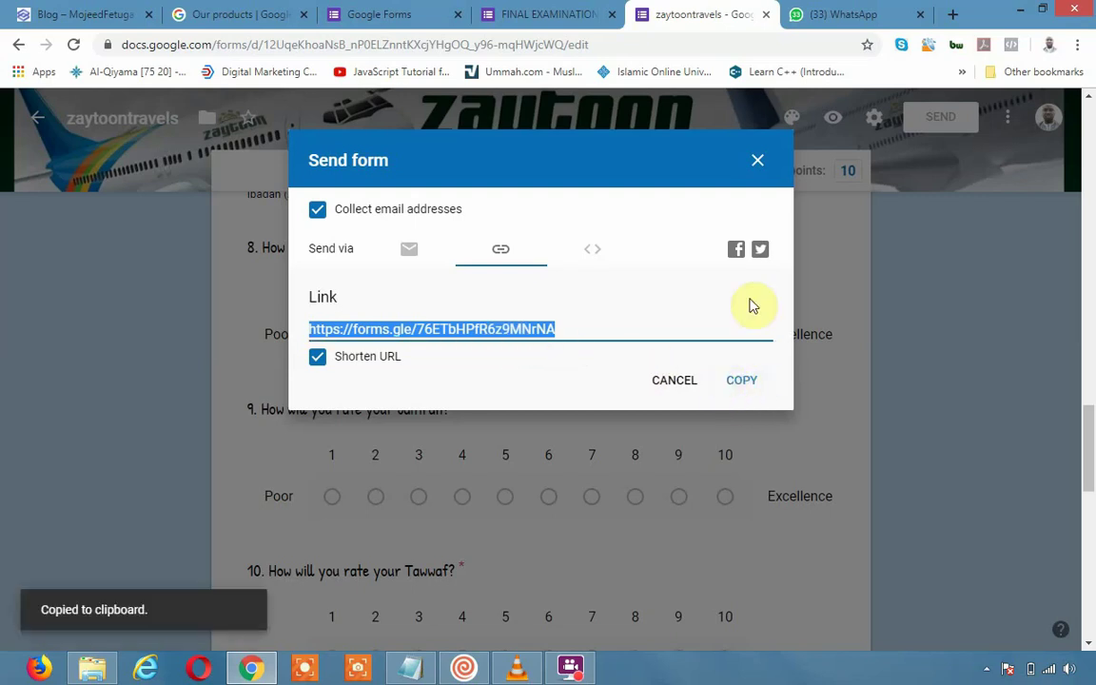
{"action": "left_click", "coordinate": [819, 17]}
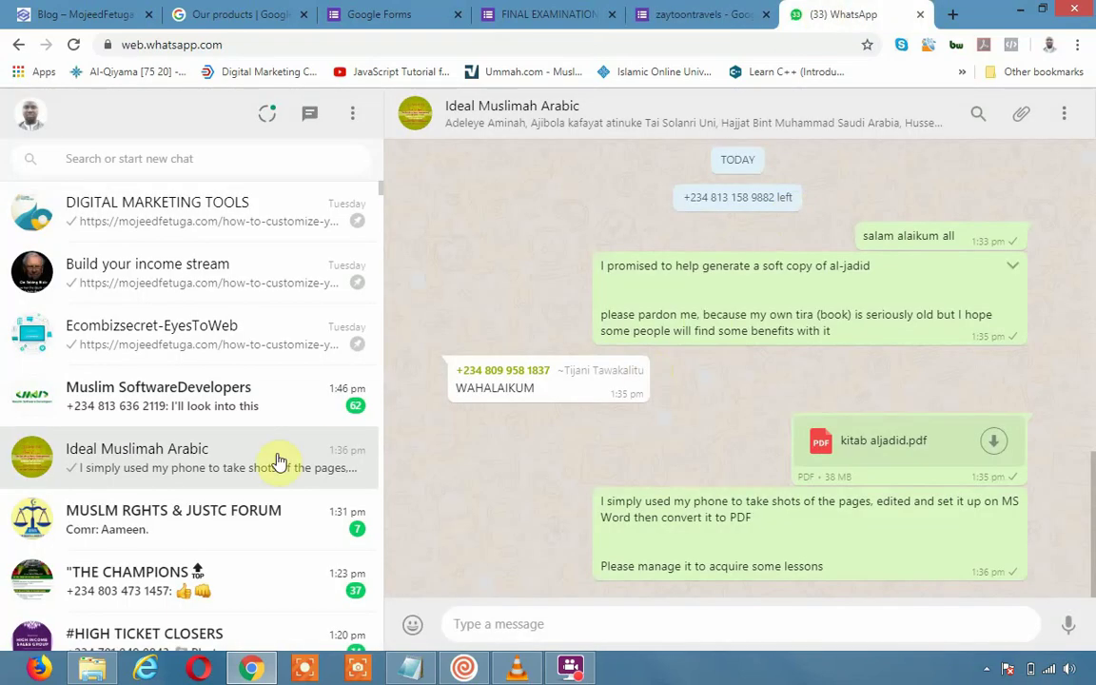
Step: Paste the form link into the group chat's message box, then cut it back out unsent
{"action": "scroll", "coordinate": [247, 547], "scroll_direction": "down", "scroll_amount": 1}
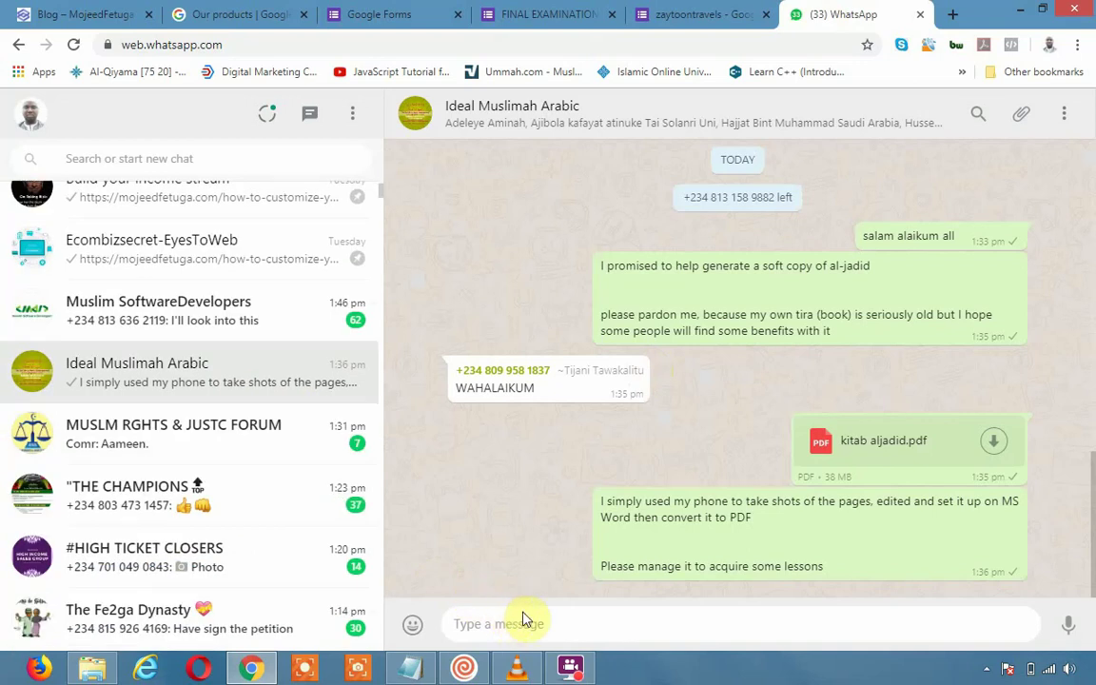
{"action": "key", "text": "ctrl+v"}
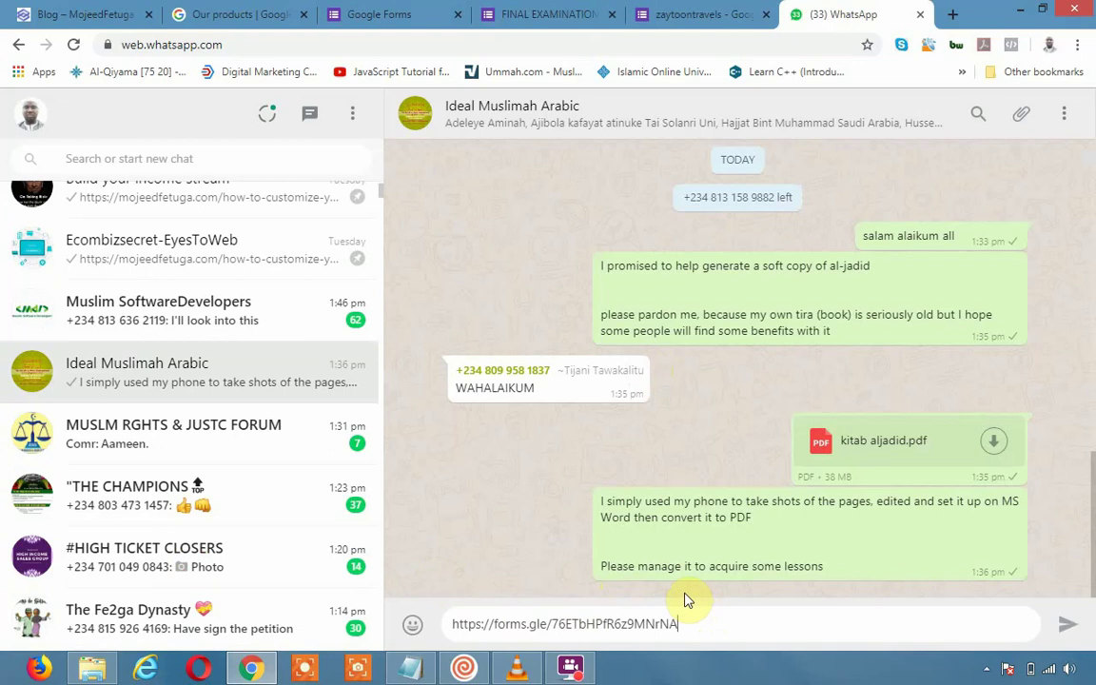
{"action": "key", "text": "shift+Return"}
{"action": "key", "text": "shift+Return"}
{"action": "key", "text": "shift+Return"}
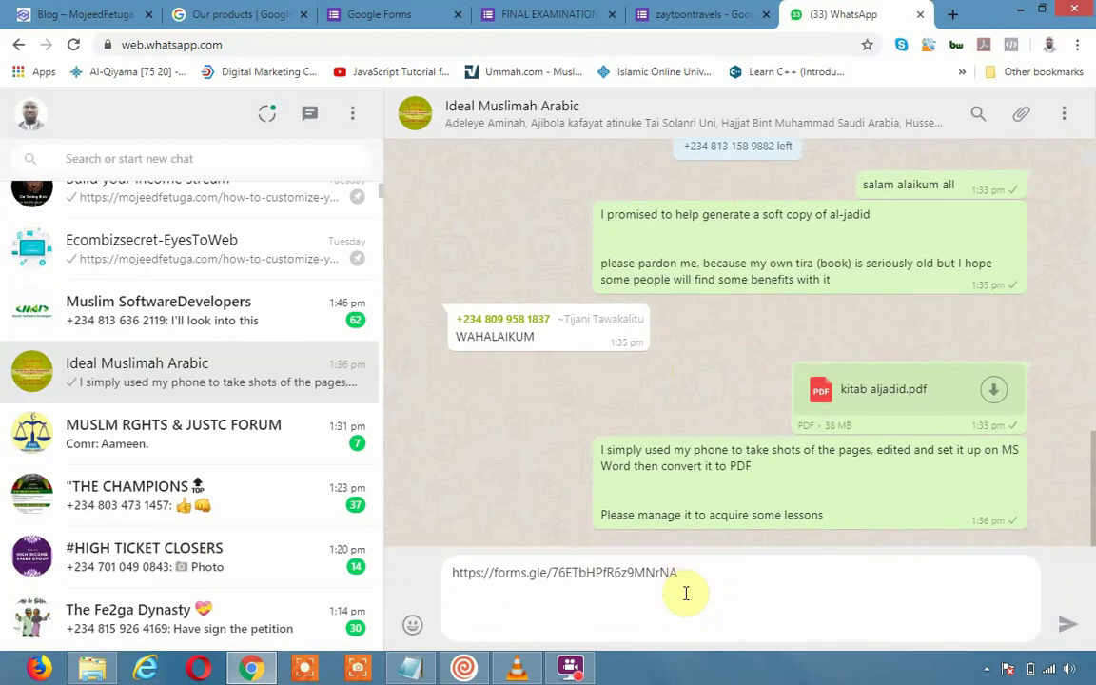
{"action": "left_click_drag", "start_coordinate": [679, 571], "coordinate": [427, 561]}
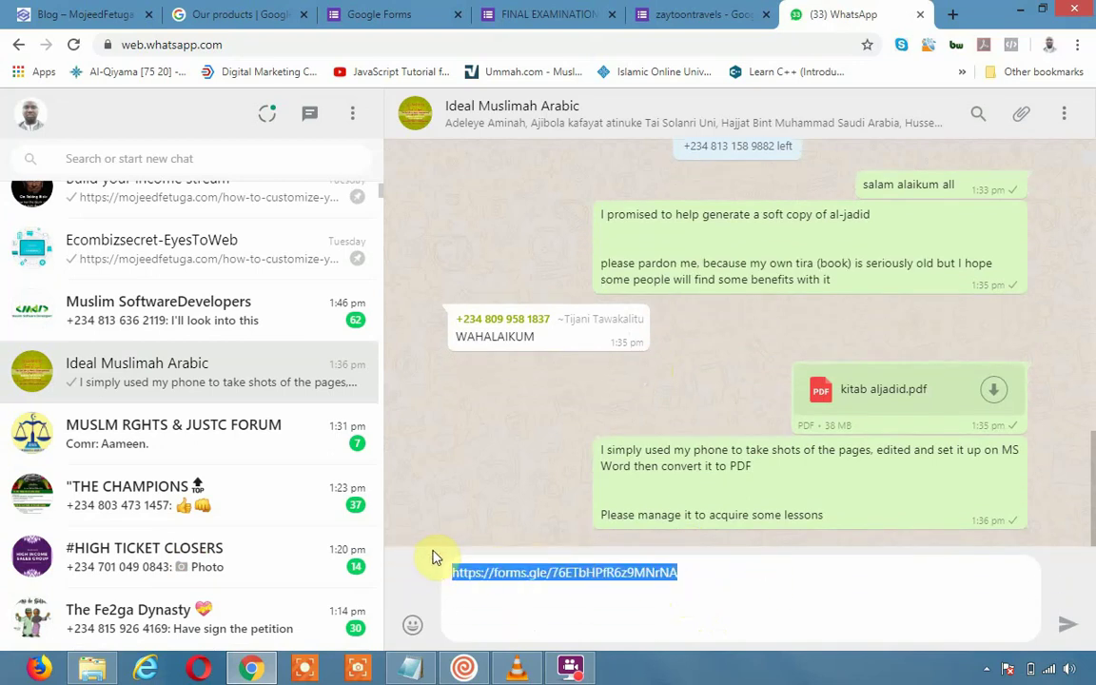
{"action": "key", "text": "ctrl+x"}
Step: Find and open the one-to-one chat holding the transport proposal documents
{"action": "scroll", "coordinate": [244, 423], "scroll_direction": "down", "scroll_amount": 2}
{"action": "scroll", "coordinate": [245, 420], "scroll_direction": "down", "scroll_amount": 1}
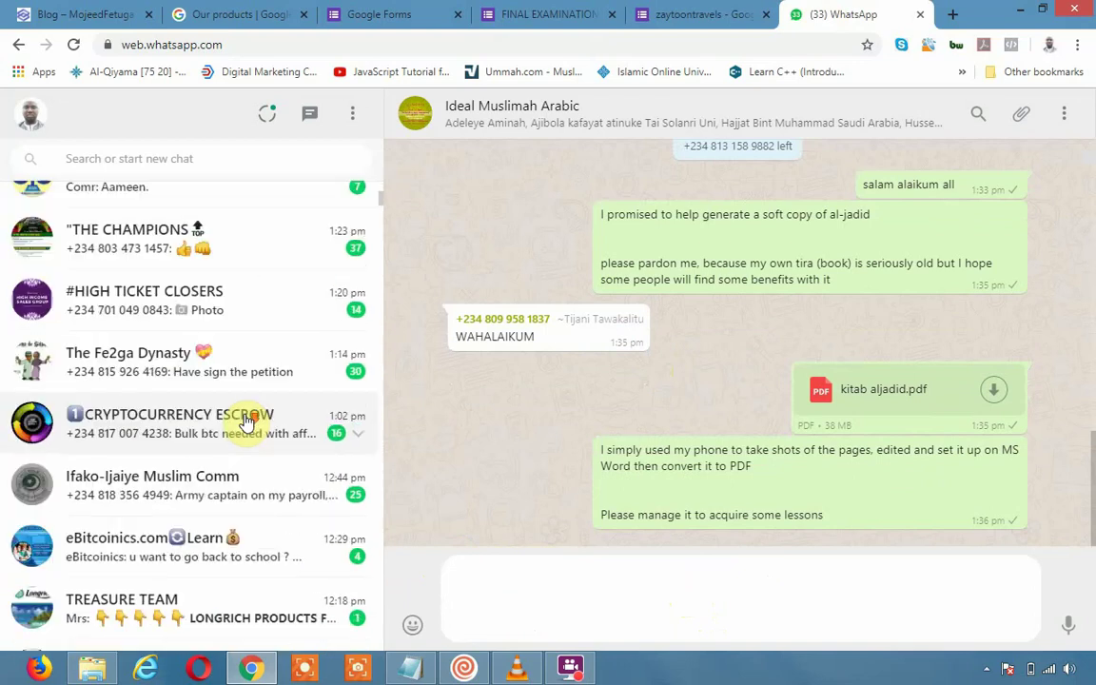
{"action": "scroll", "coordinate": [246, 421], "scroll_direction": "down", "scroll_amount": 2}
{"action": "scroll", "coordinate": [246, 420], "scroll_direction": "down", "scroll_amount": 1}
{"action": "scroll", "coordinate": [246, 421], "scroll_direction": "down", "scroll_amount": 2}
{"action": "scroll", "coordinate": [246, 421], "scroll_direction": "down", "scroll_amount": 3}
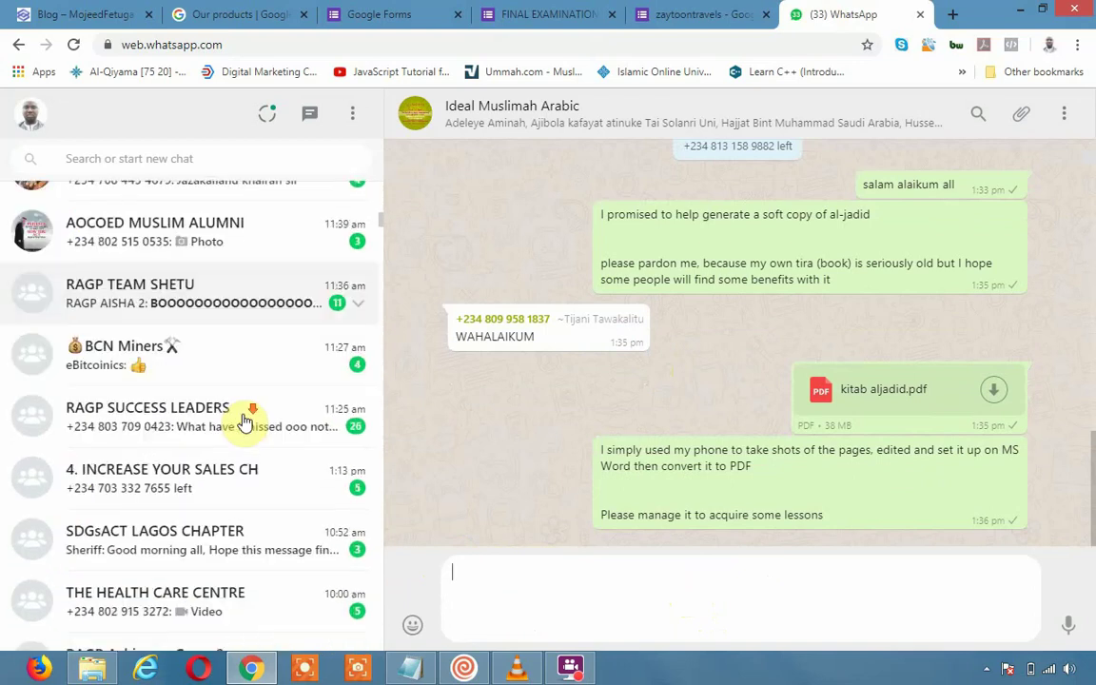
{"action": "scroll", "coordinate": [246, 420], "scroll_direction": "down", "scroll_amount": 4}
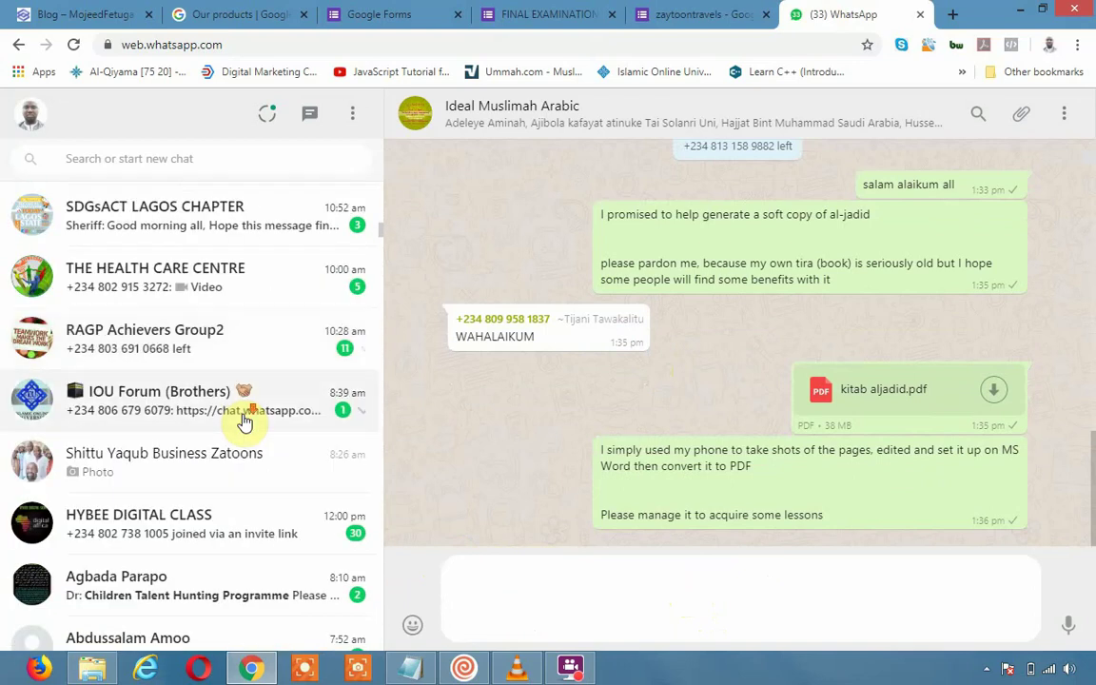
{"action": "scroll", "coordinate": [245, 421], "scroll_direction": "down", "scroll_amount": 2}
{"action": "scroll", "coordinate": [245, 420], "scroll_direction": "down", "scroll_amount": 2}
{"action": "scroll", "coordinate": [245, 420], "scroll_direction": "down", "scroll_amount": 1}
{"action": "scroll", "coordinate": [244, 422], "scroll_direction": "down", "scroll_amount": 2}
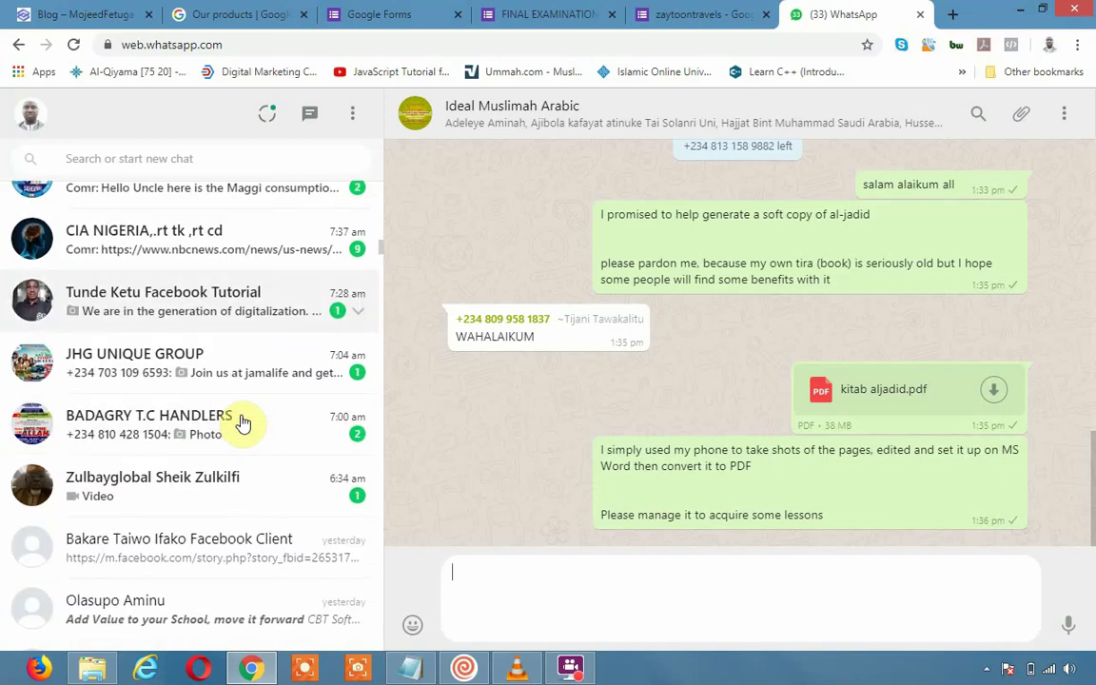
{"action": "scroll", "coordinate": [244, 421], "scroll_direction": "down", "scroll_amount": 3}
{"action": "scroll", "coordinate": [243, 421], "scroll_direction": "down", "scroll_amount": 2}
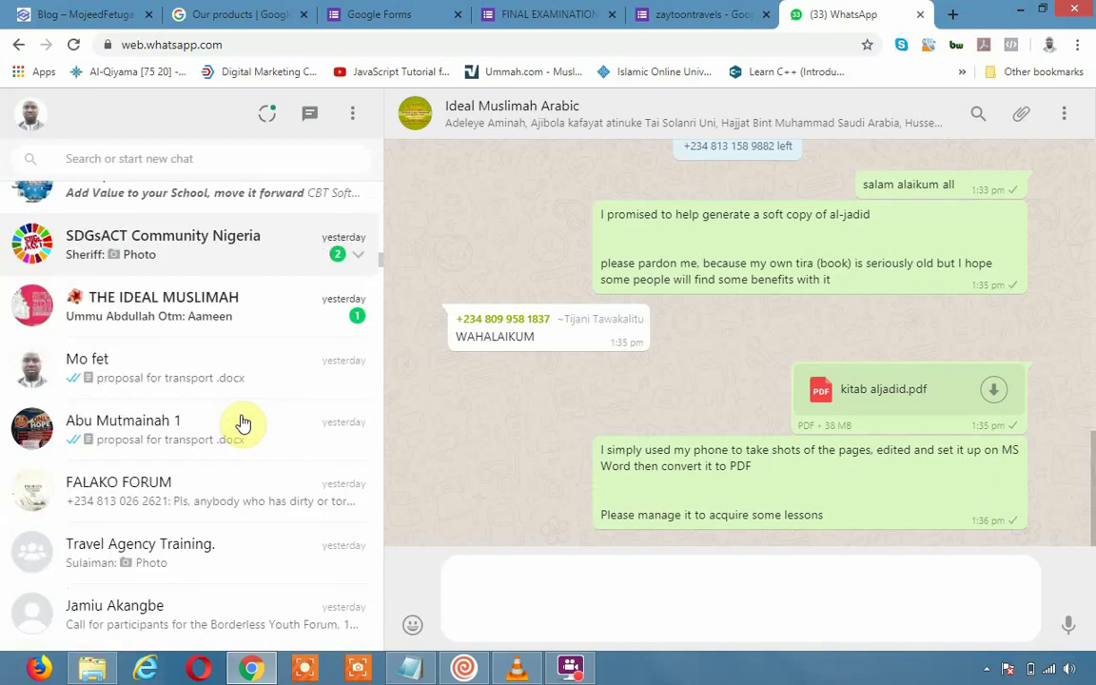
{"action": "scroll", "coordinate": [243, 422], "scroll_direction": "down", "scroll_amount": 1}
{"action": "left_click", "coordinate": [220, 286]}
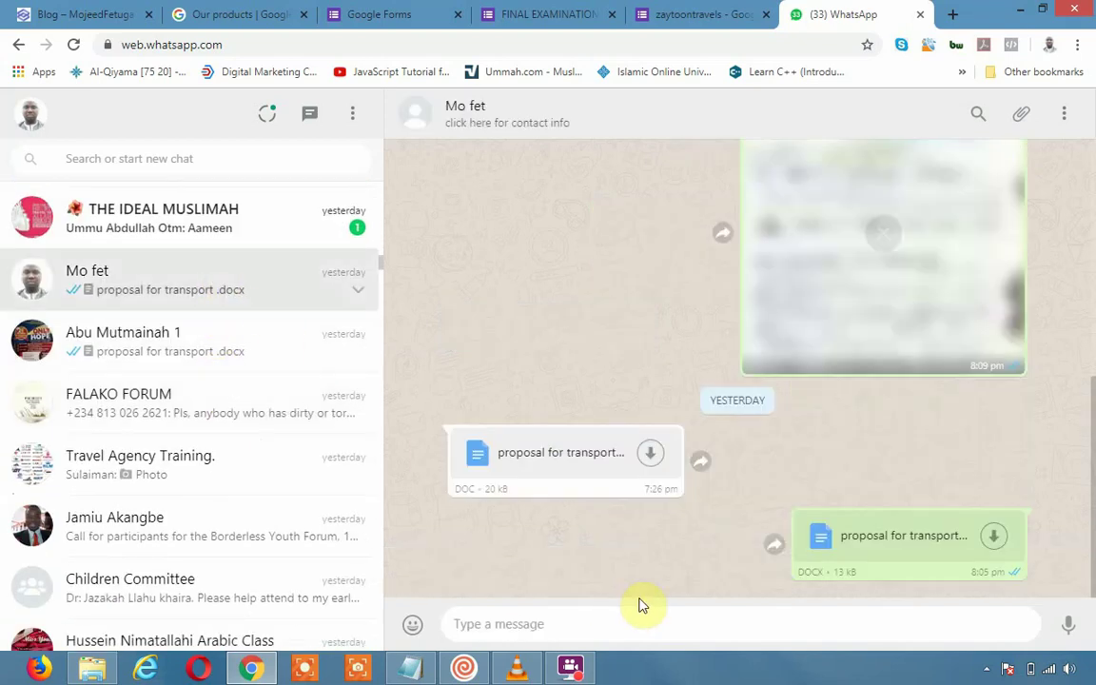
Step: Send the forms.gle link with the note "kindly fill the form" on a new line
{"action": "left_click", "coordinate": [609, 623]}
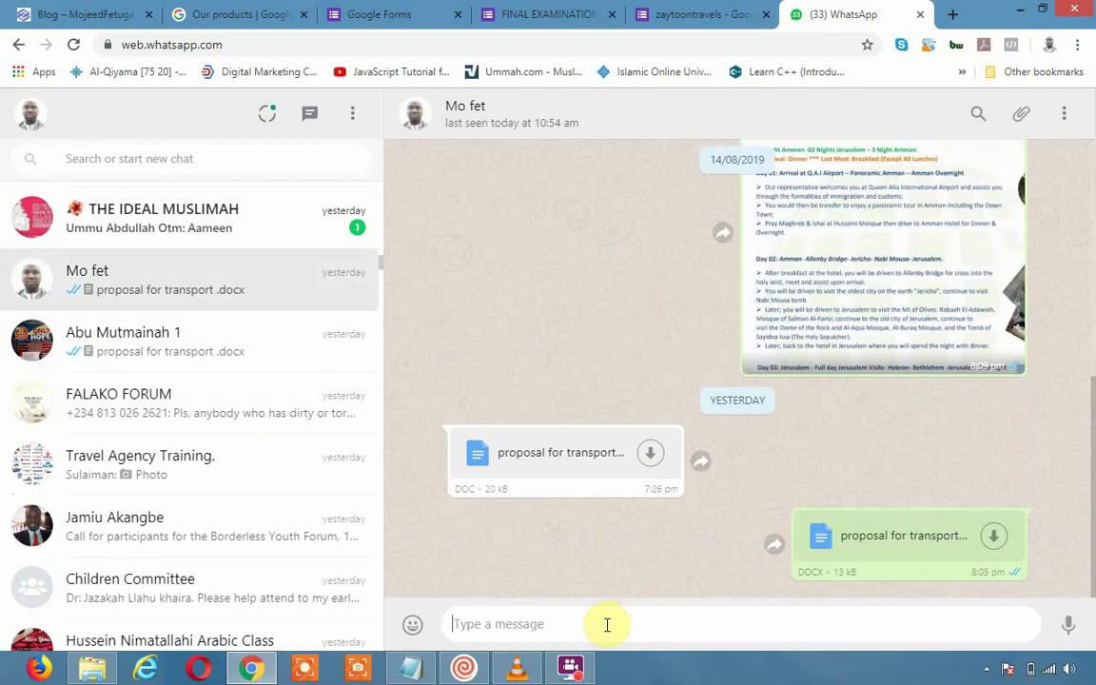
{"action": "key", "text": "ctrl+v"}
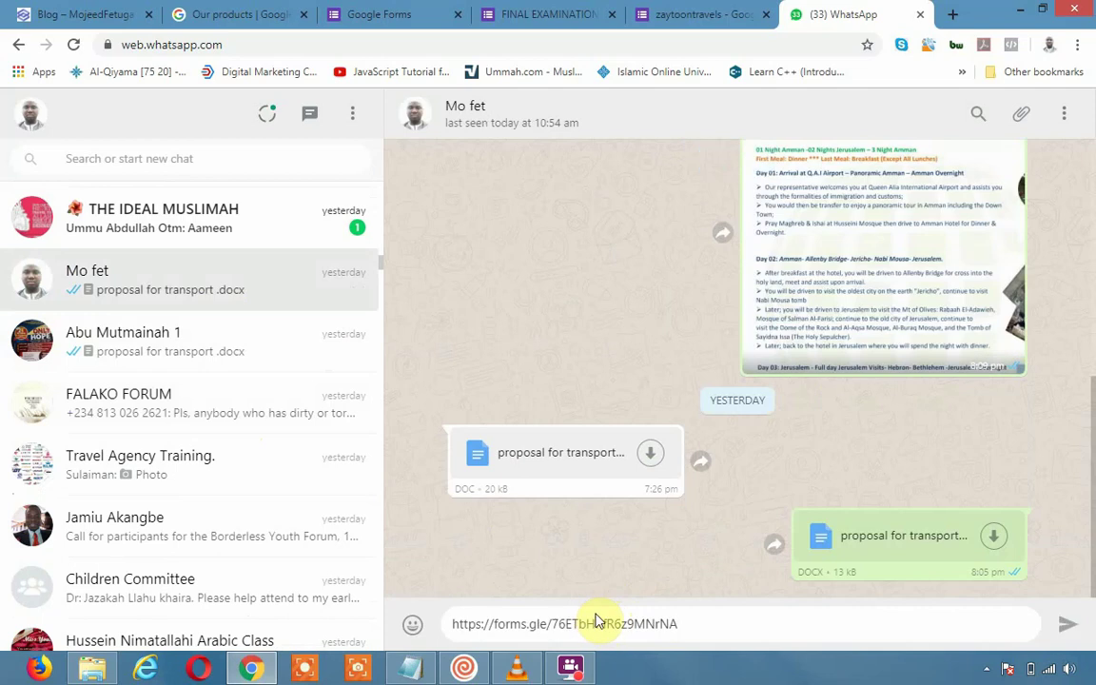
{"action": "key", "text": "shift+Return"}
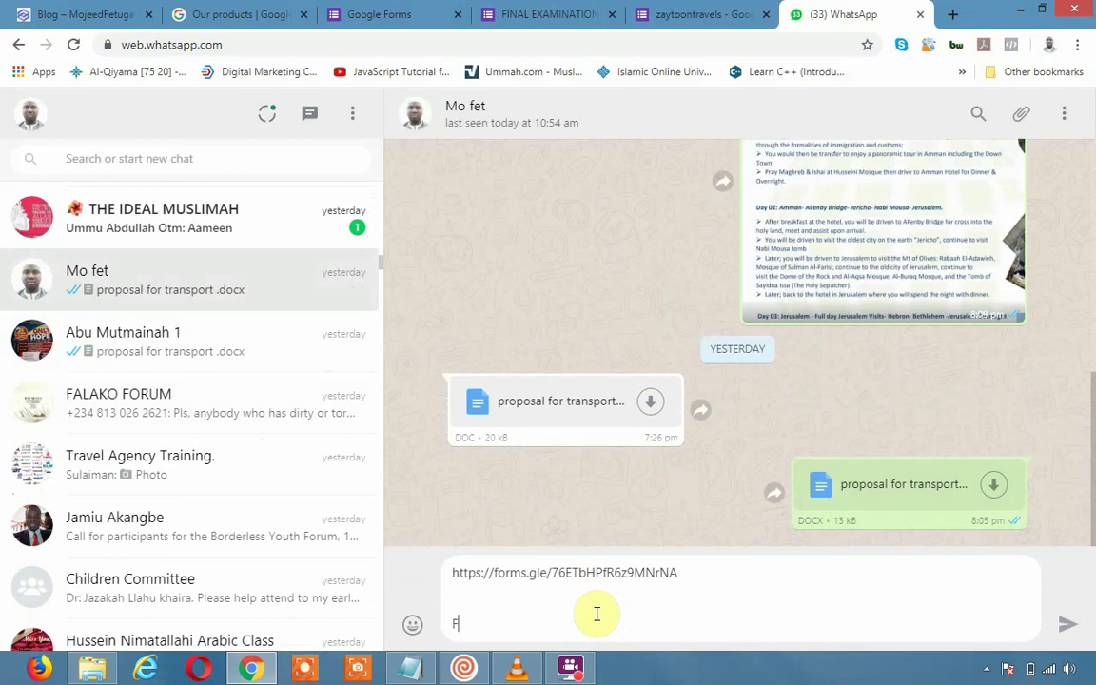
{"action": "type", "text": "t"}
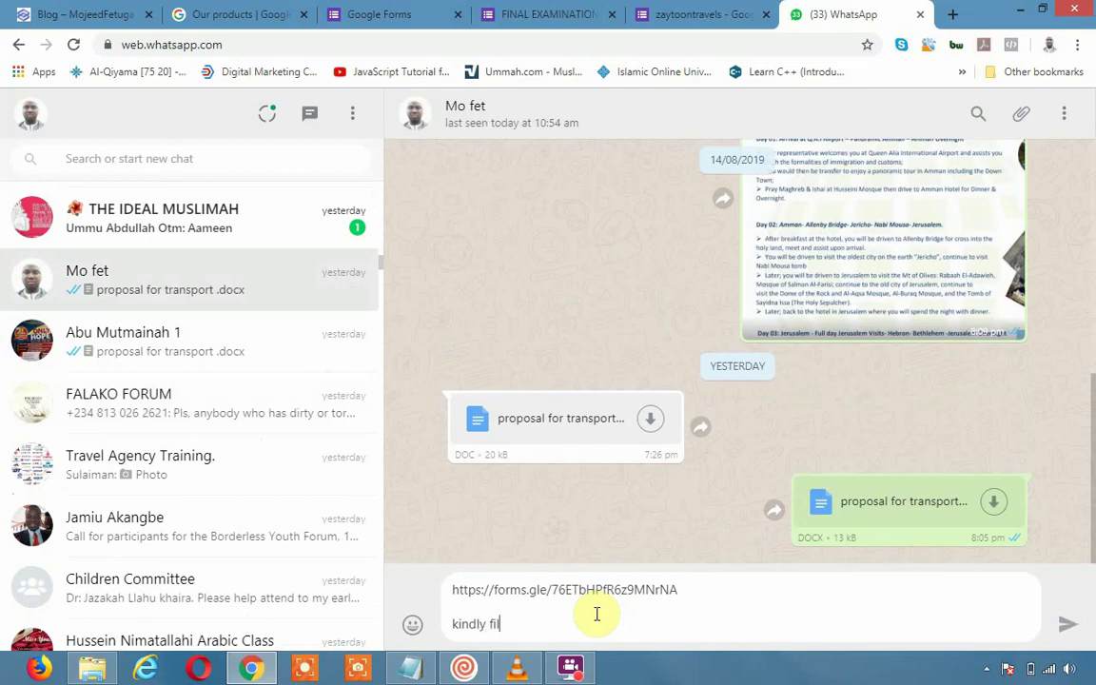
{"action": "type", "text": "l the form"}
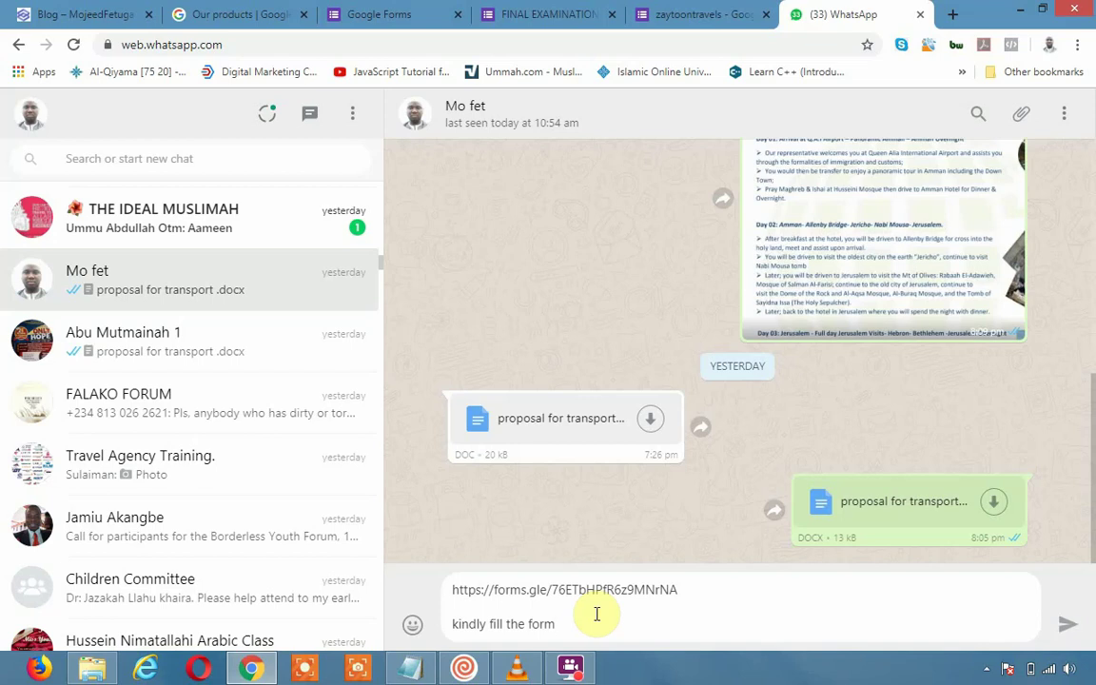
{"action": "left_click", "coordinate": [691, 590]}
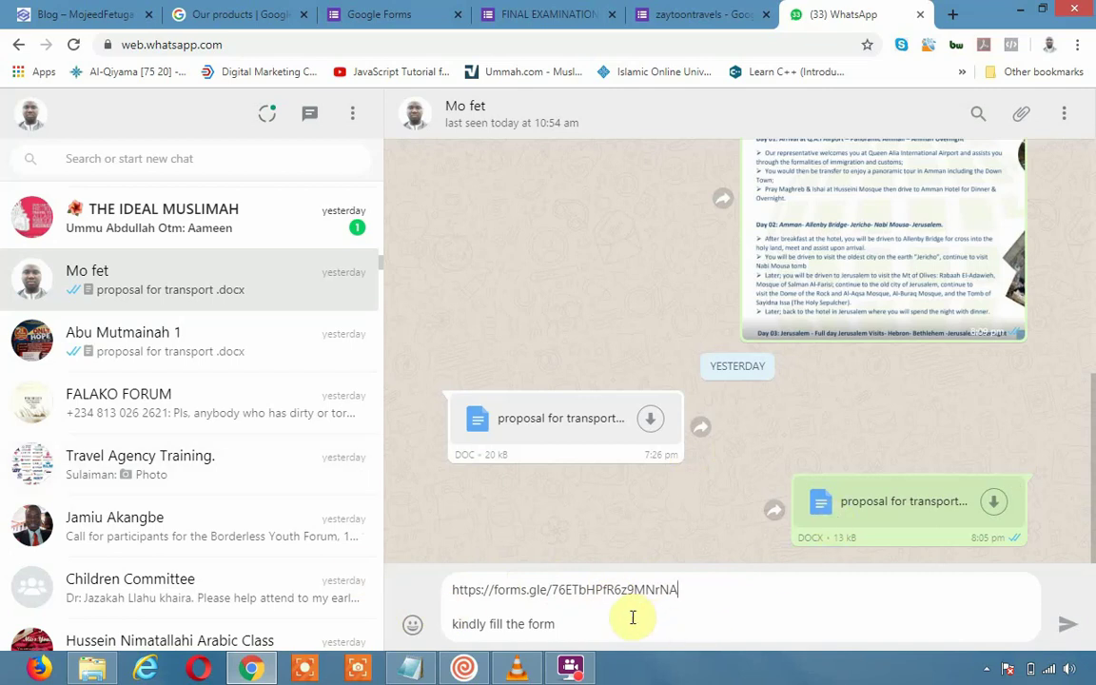
{"action": "key", "text": "Return"}
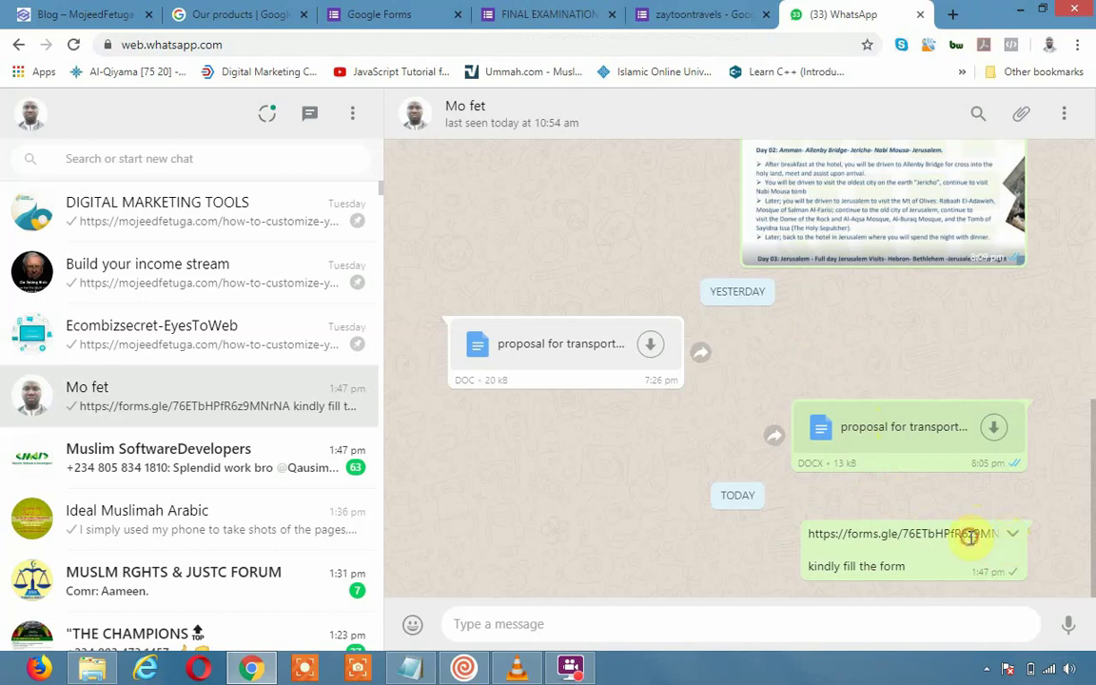
Step: Copy the link from the sent message and open it in a new tab via Go to URL
{"action": "left_click", "coordinate": [1015, 535]}
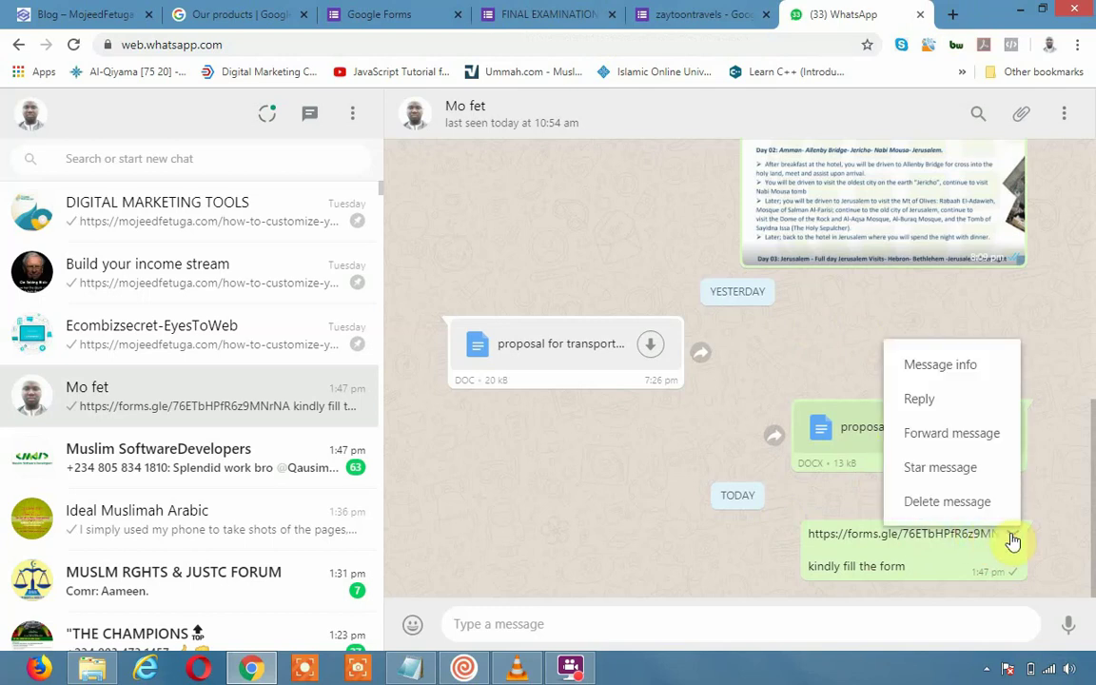
{"action": "left_click", "coordinate": [1054, 482]}
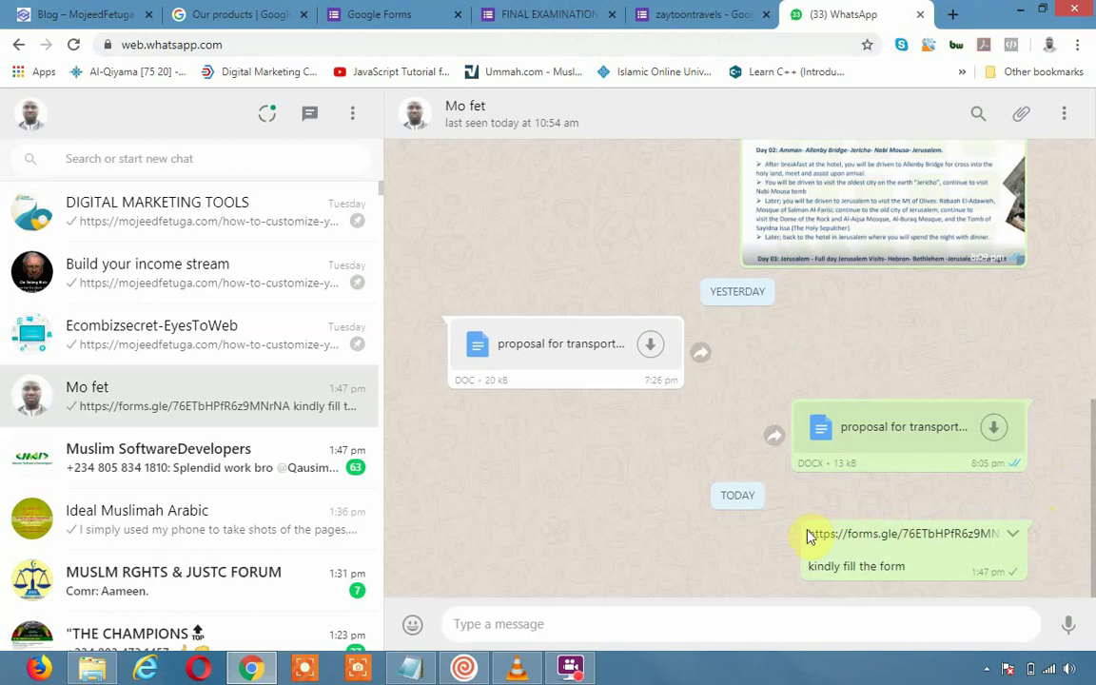
{"action": "left_click_drag", "start_coordinate": [807, 532], "coordinate": [1061, 534]}
{"action": "left_click_drag", "start_coordinate": [807, 533], "coordinate": [1013, 533]}
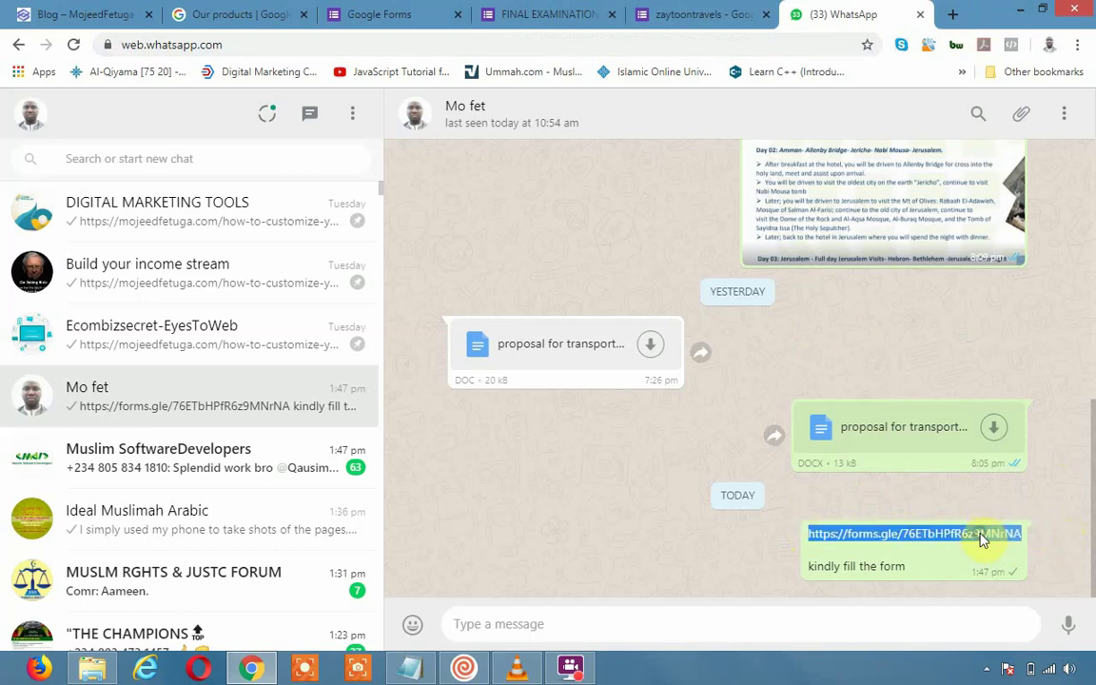
{"action": "right_click", "coordinate": [979, 538]}
{"action": "left_click", "coordinate": [949, 547]}
{"action": "right_click", "coordinate": [946, 535]}
{"action": "left_click", "coordinate": [954, 565]}
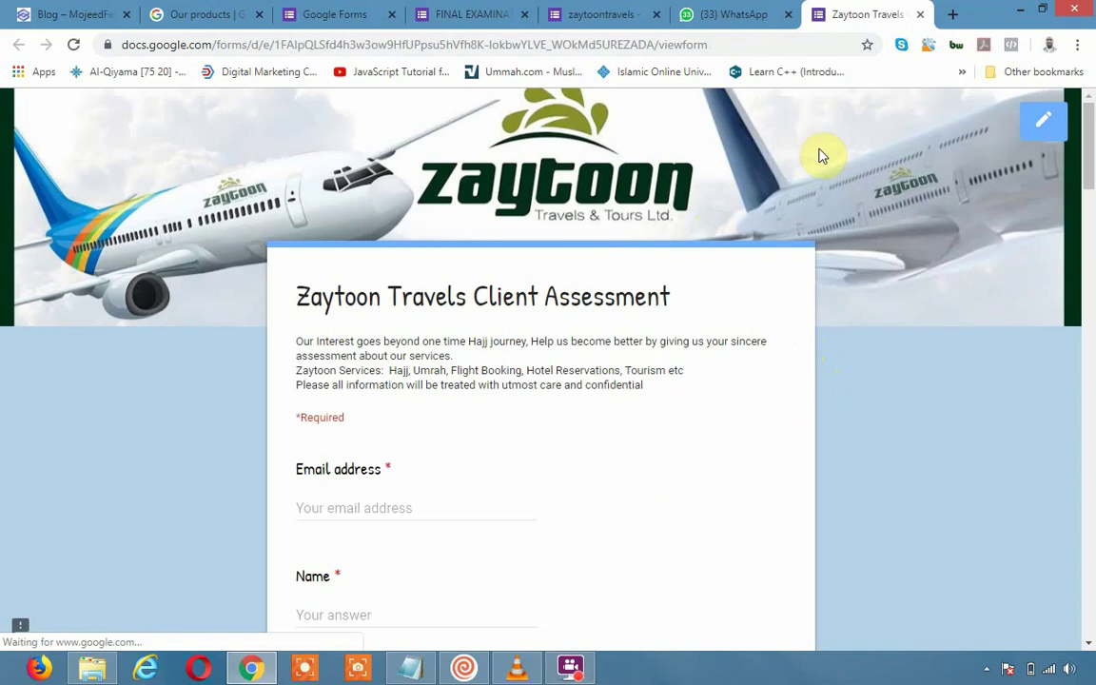
Step: Restore and resize the Chrome window, dismissing the new-message notification
{"action": "left_click", "coordinate": [1041, 11]}
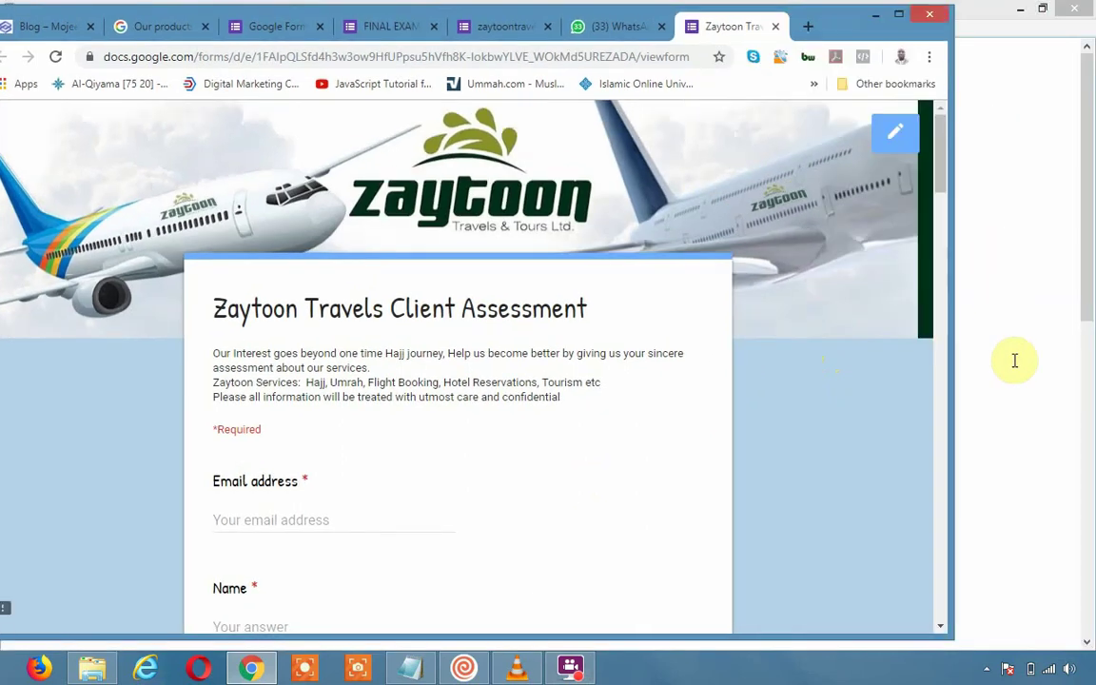
{"action": "left_click_drag", "start_coordinate": [952, 366], "coordinate": [543, 335]}
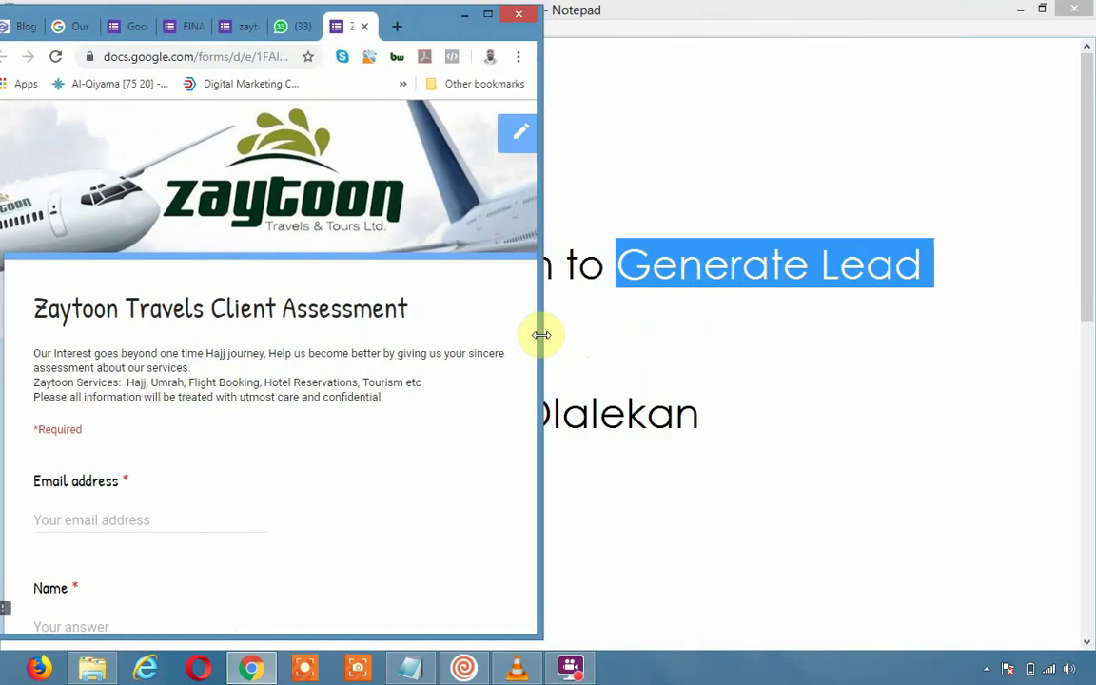
{"action": "mouse_move", "coordinate": [543, 336]}
{"action": "left_mouse_down"}
{"action": "mouse_move", "coordinate": [471, 326]}
{"action": "mouse_move", "coordinate": [996, 365]}
{"action": "left_mouse_up"}
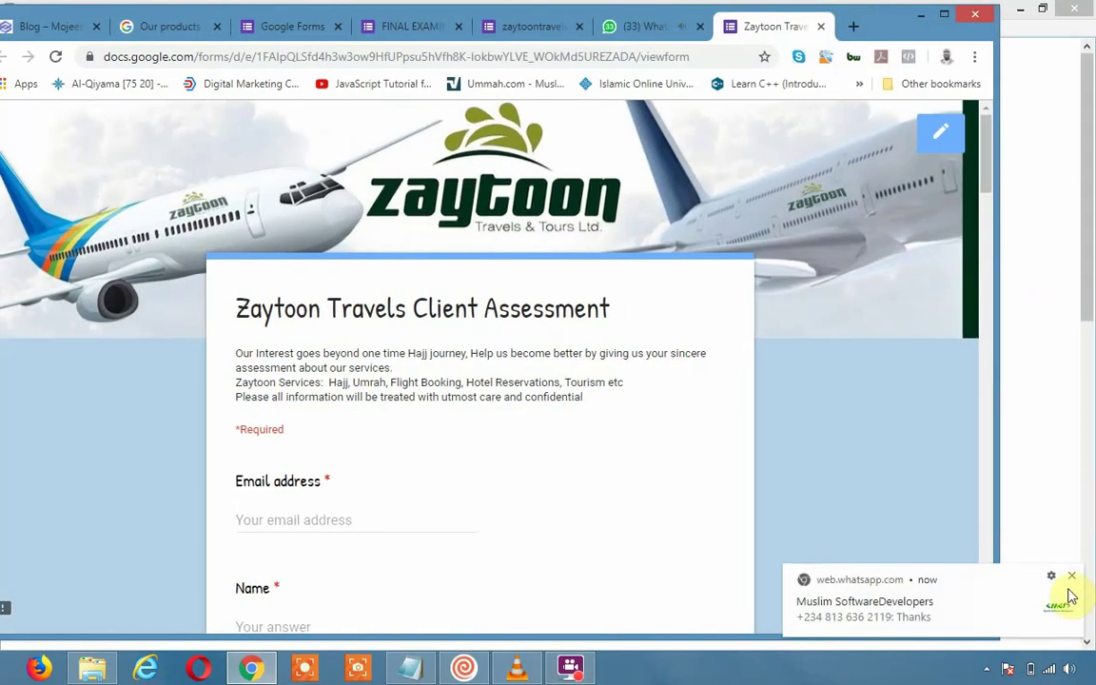
{"action": "left_click", "coordinate": [1073, 578]}
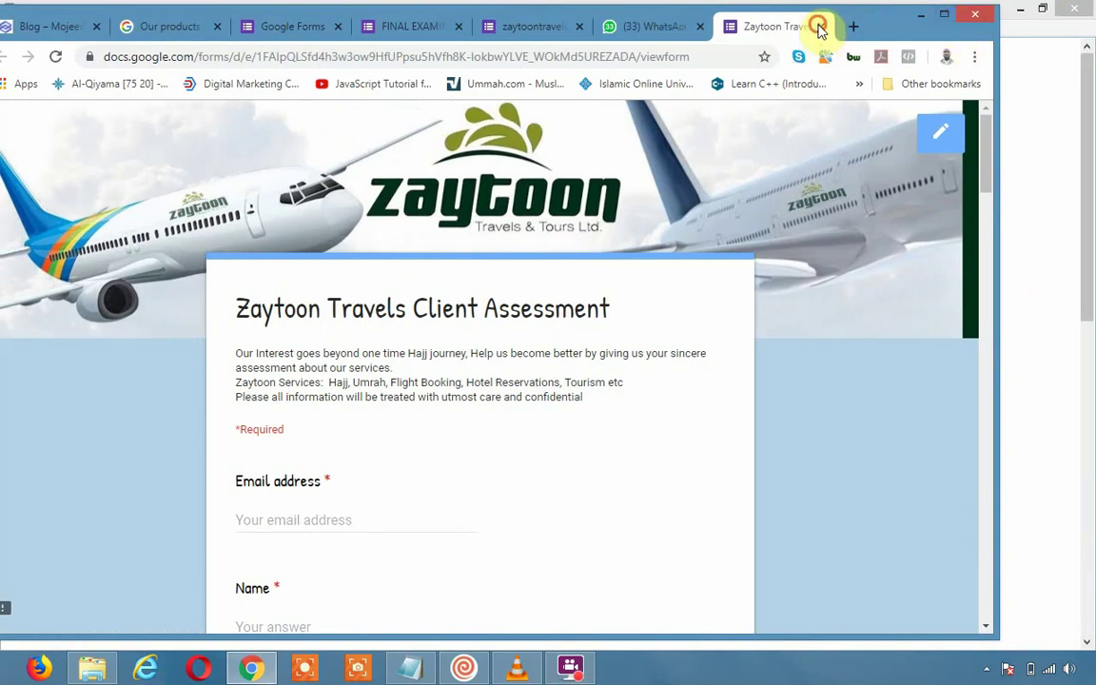
Step: Close the live Zaytoon form tab and return to the Google Forms template gallery
{"action": "left_click", "coordinate": [820, 26]}
{"action": "left_click", "coordinate": [1019, 235]}
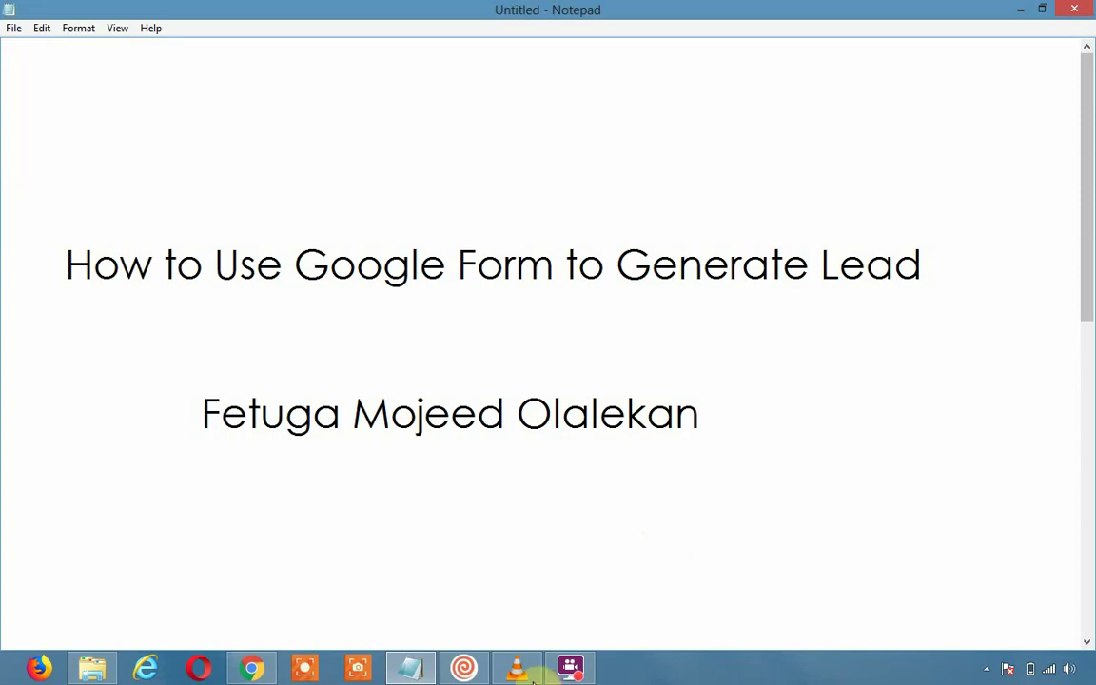
{"action": "left_click", "coordinate": [251, 668]}
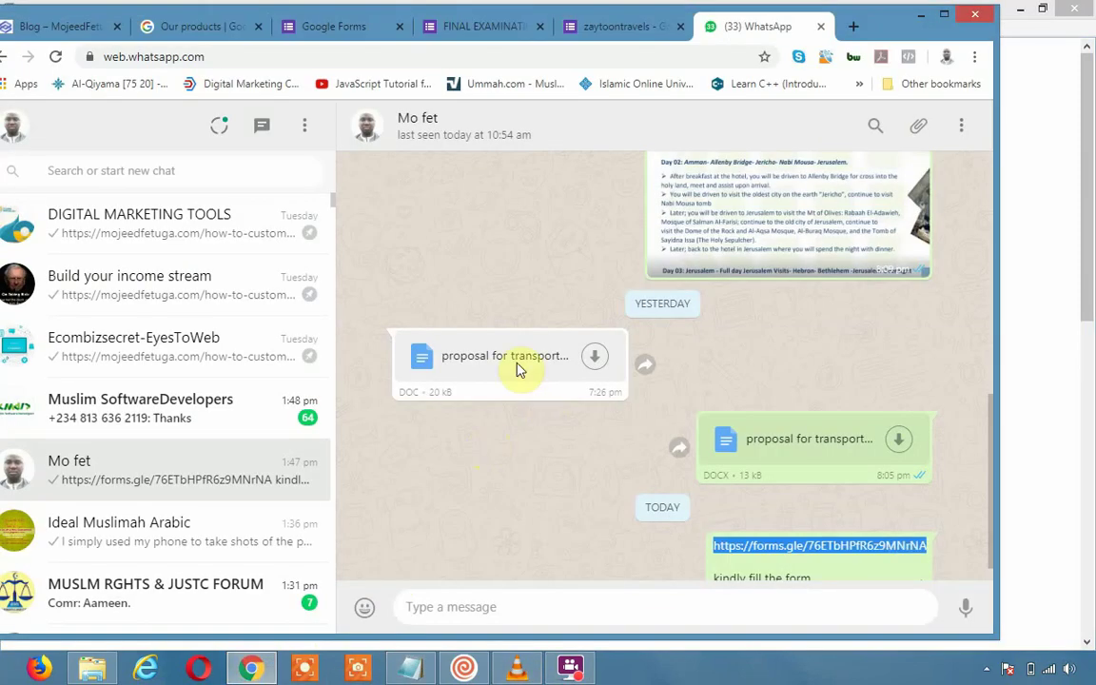
{"action": "left_click", "coordinate": [341, 26]}
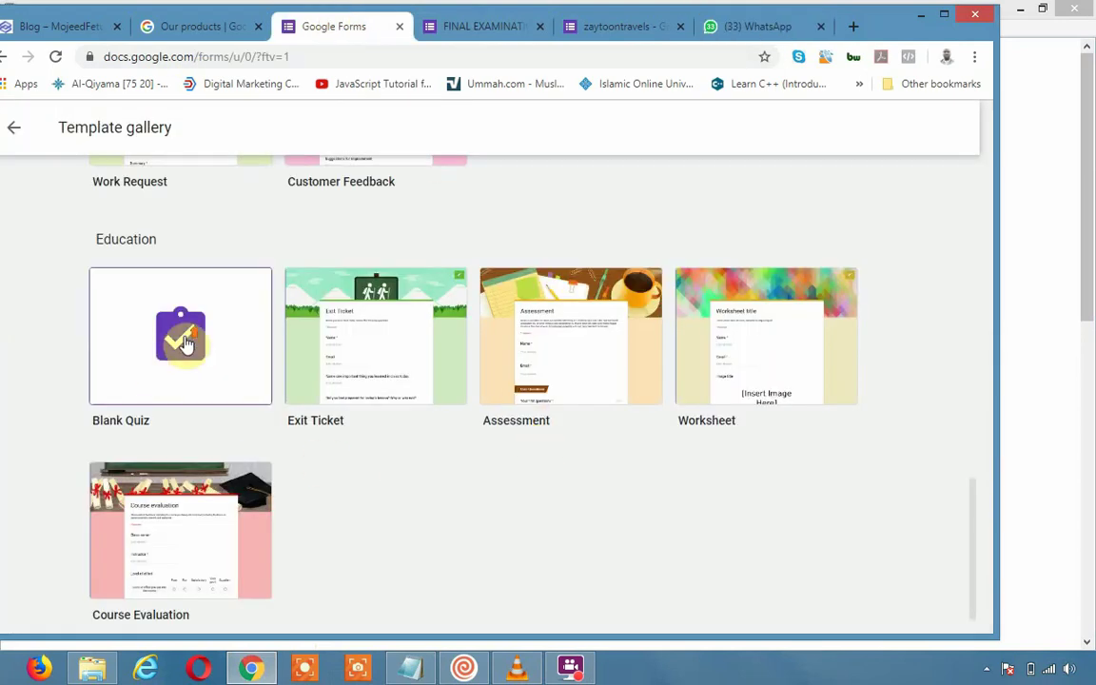
Step: Go back from the template gallery to the Forms home page and maximize Chrome
{"action": "scroll", "coordinate": [245, 362], "scroll_direction": "up", "scroll_amount": 3}
{"action": "scroll", "coordinate": [244, 361], "scroll_direction": "up", "scroll_amount": 5}
{"action": "scroll", "coordinate": [276, 379], "scroll_direction": "up", "scroll_amount": 5}
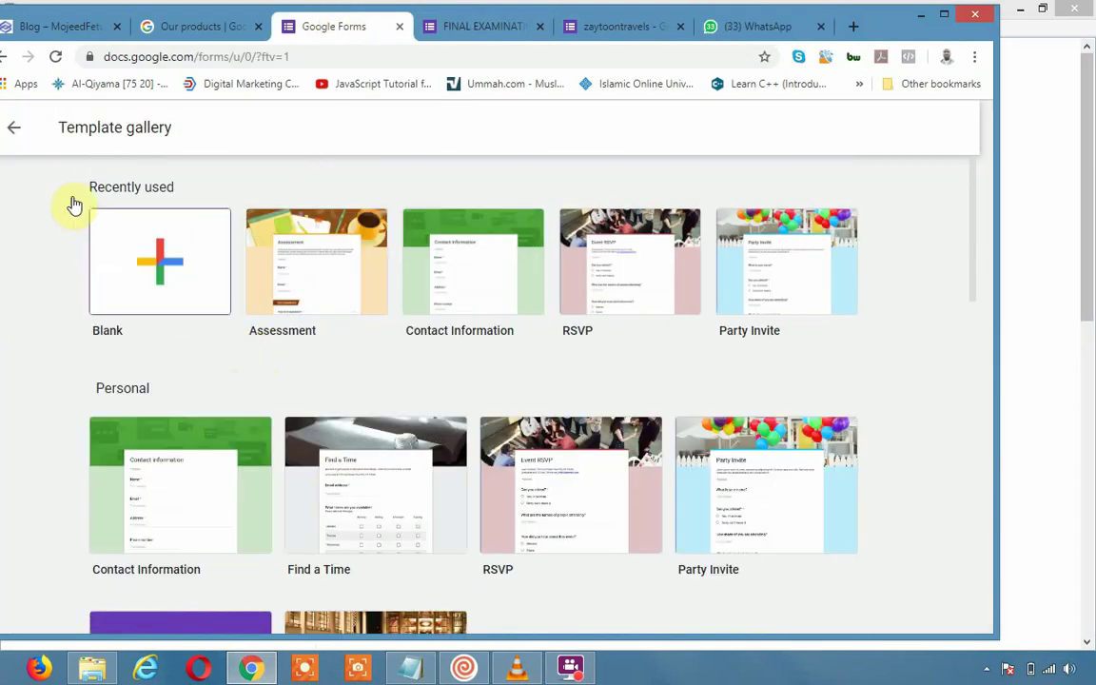
{"action": "left_click", "coordinate": [7, 129]}
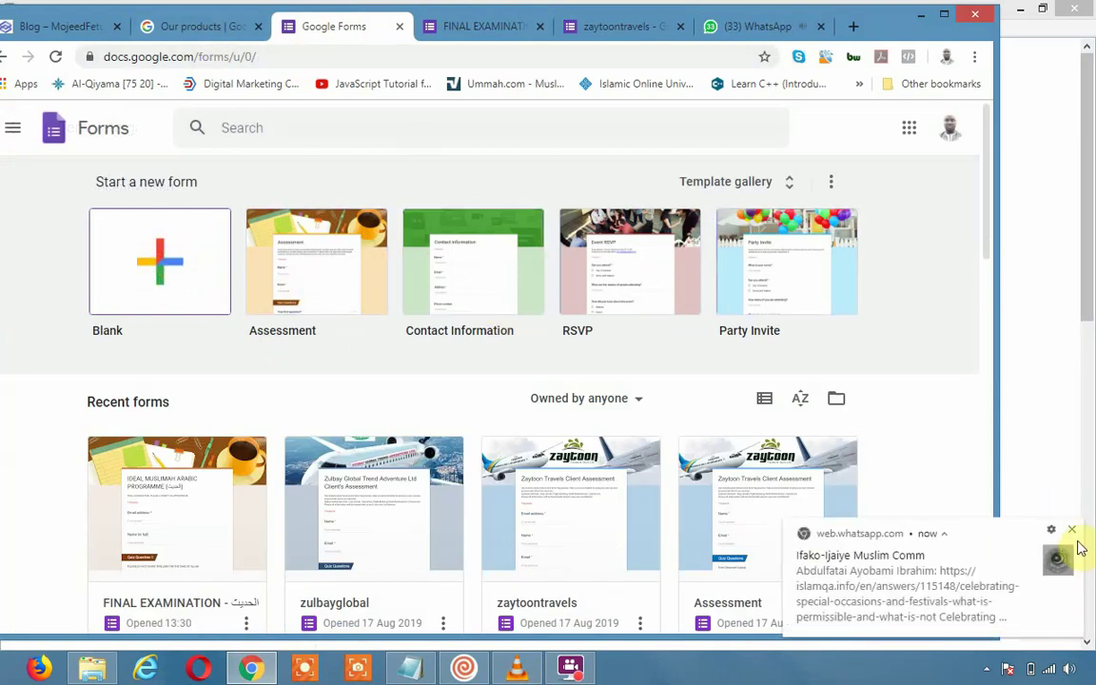
{"action": "left_click", "coordinate": [943, 14]}
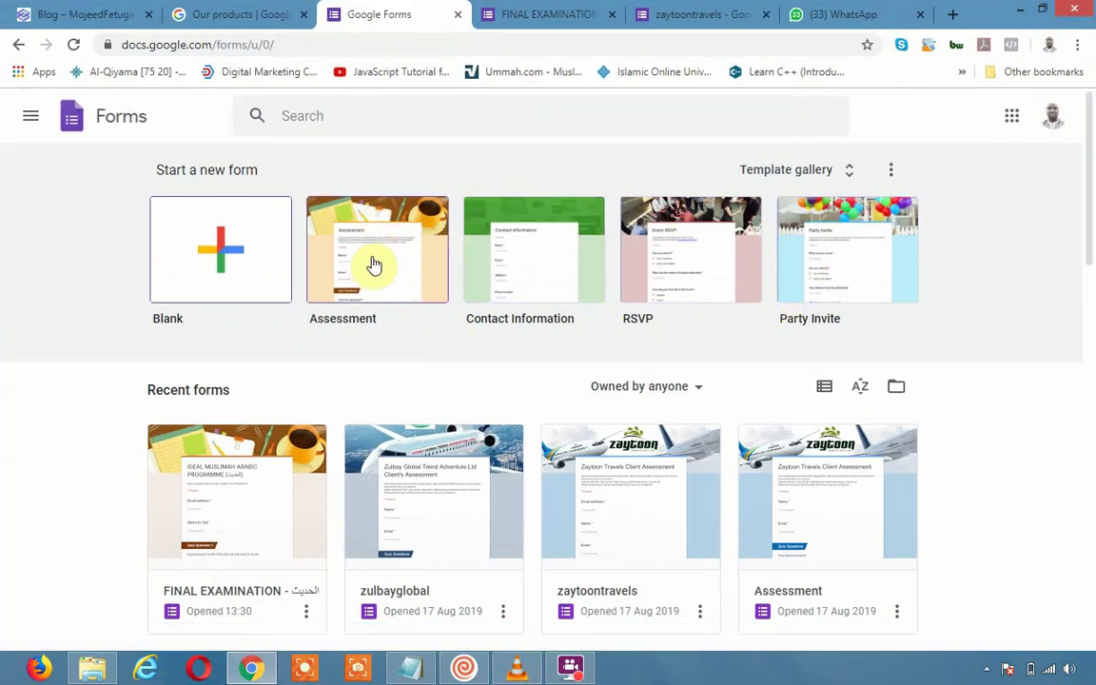
Step: Create a Contact Information form with a Red orange theme, removing its header image for a new one
{"action": "left_click", "coordinate": [528, 272]}
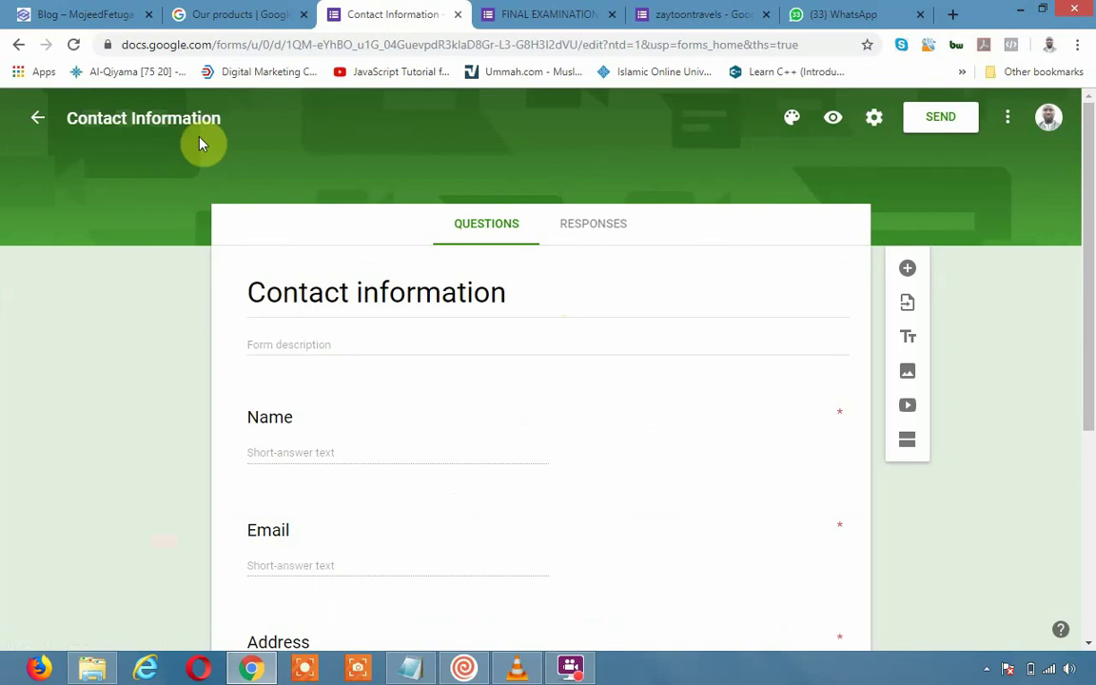
{"action": "left_click", "coordinate": [790, 120]}
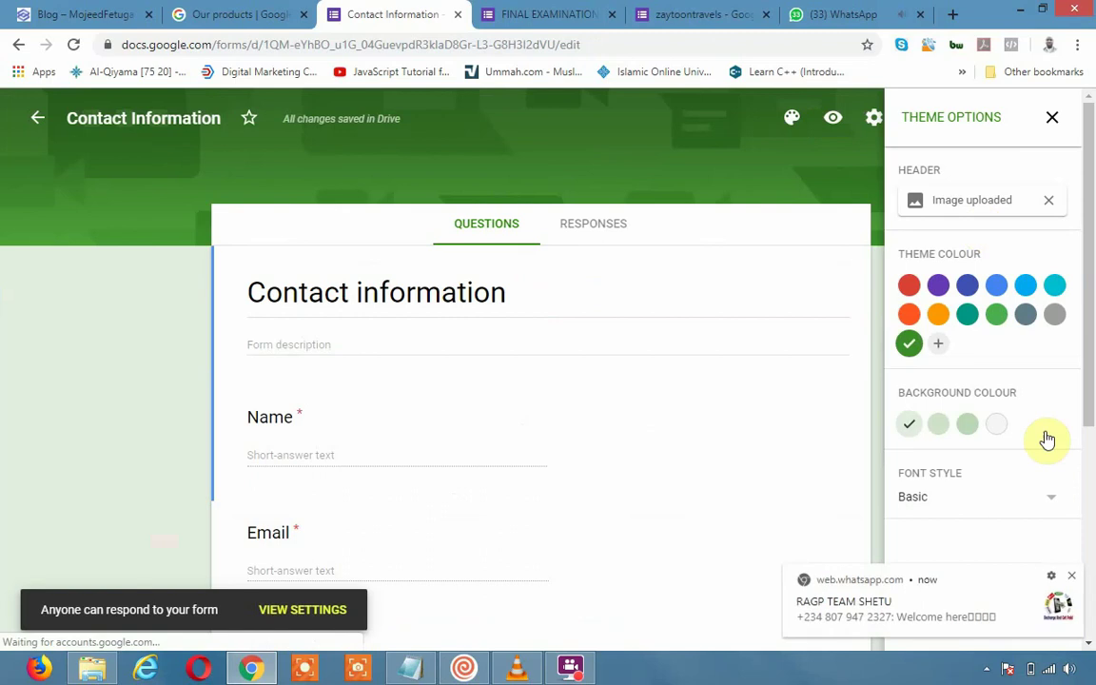
{"action": "left_click", "coordinate": [1072, 575]}
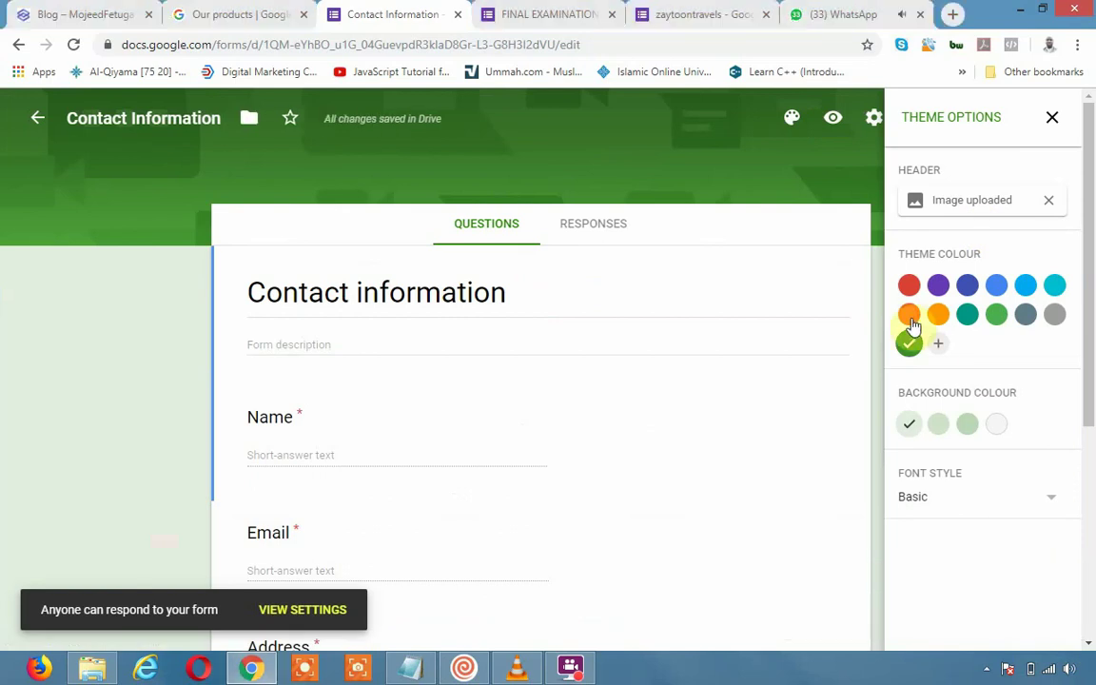
{"action": "left_click", "coordinate": [909, 318]}
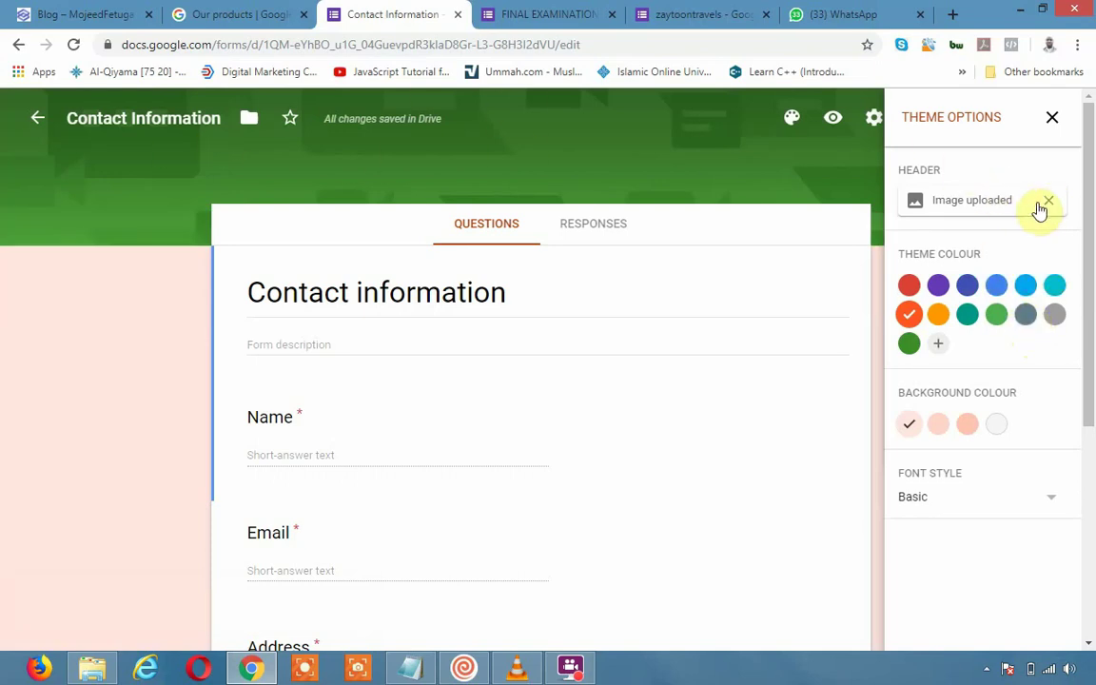
{"action": "left_click", "coordinate": [1047, 206]}
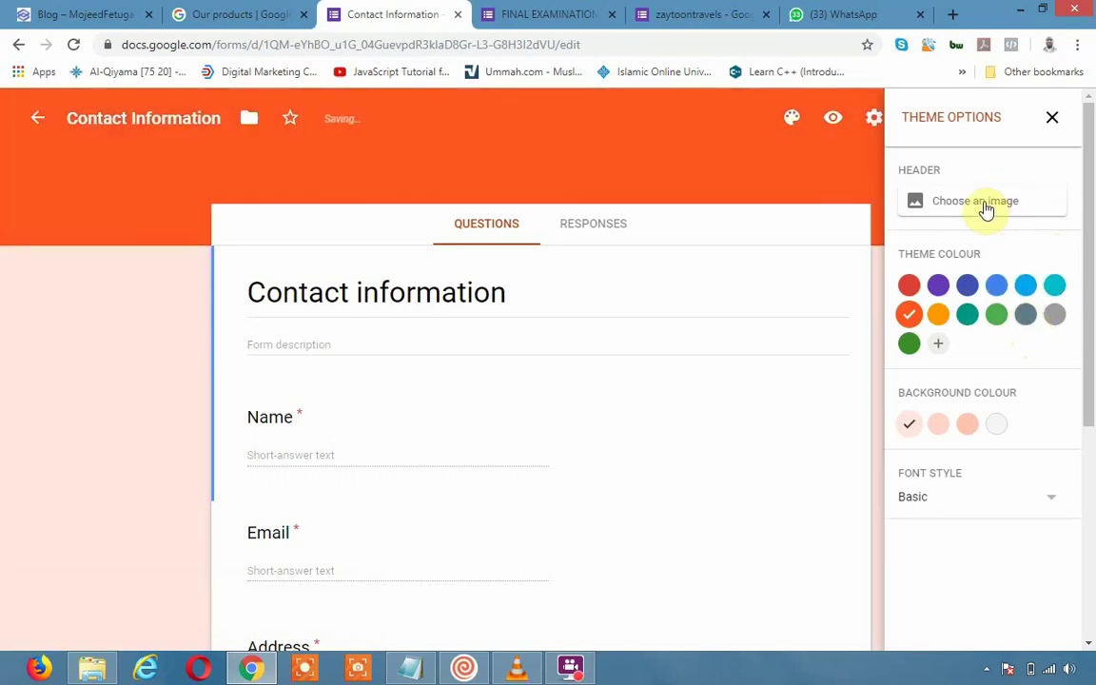
{"action": "left_click", "coordinate": [984, 204]}
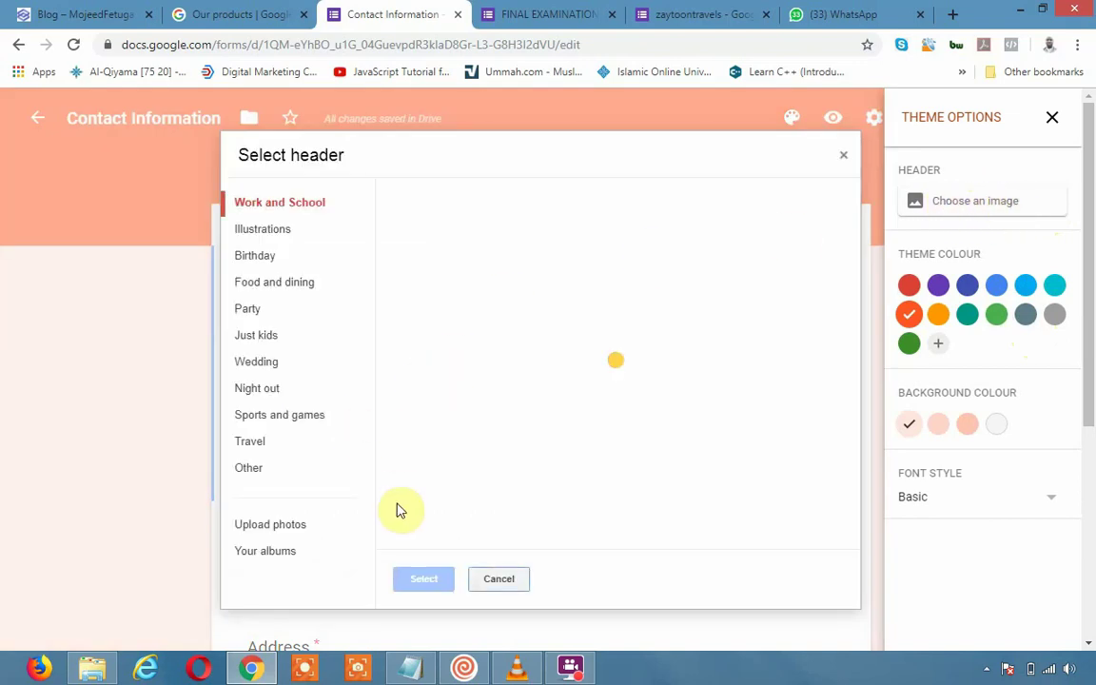
Step: Pick the open-book photo from the Work and School header image collection
{"action": "left_click", "coordinate": [276, 204]}
{"action": "scroll", "coordinate": [635, 457], "scroll_direction": "down", "scroll_amount": 1}
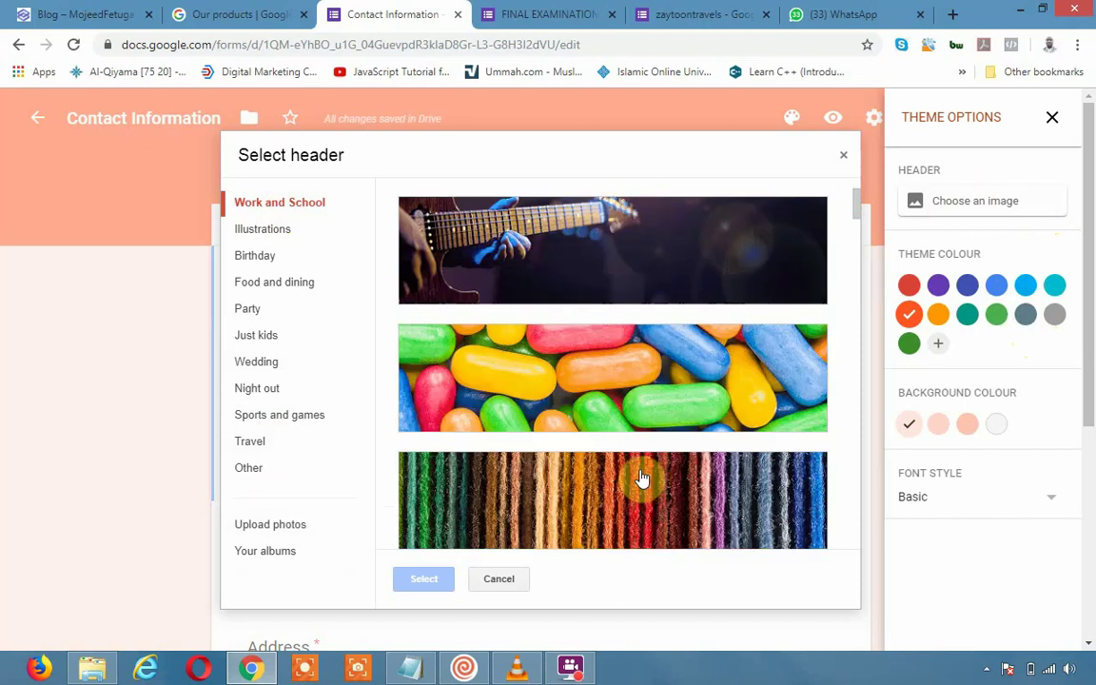
{"action": "scroll", "coordinate": [643, 481], "scroll_direction": "down", "scroll_amount": 1}
{"action": "scroll", "coordinate": [643, 480], "scroll_direction": "down", "scroll_amount": 1}
{"action": "scroll", "coordinate": [643, 478], "scroll_direction": "down", "scroll_amount": 1}
{"action": "scroll", "coordinate": [643, 479], "scroll_direction": "down", "scroll_amount": 1}
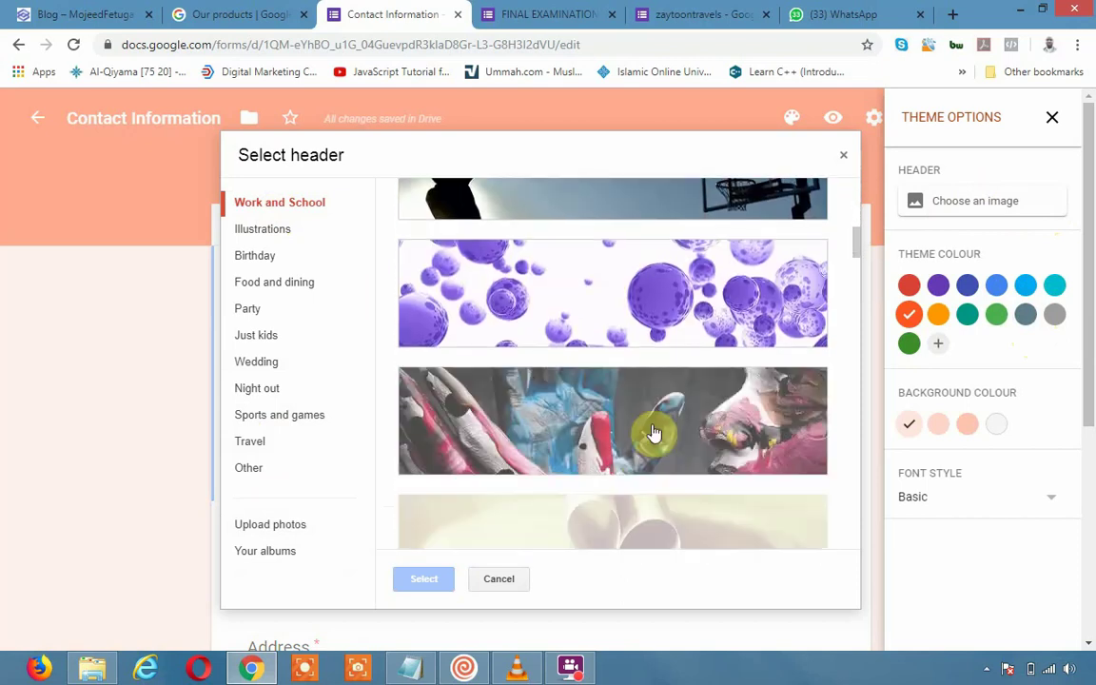
{"action": "left_click", "coordinate": [700, 273]}
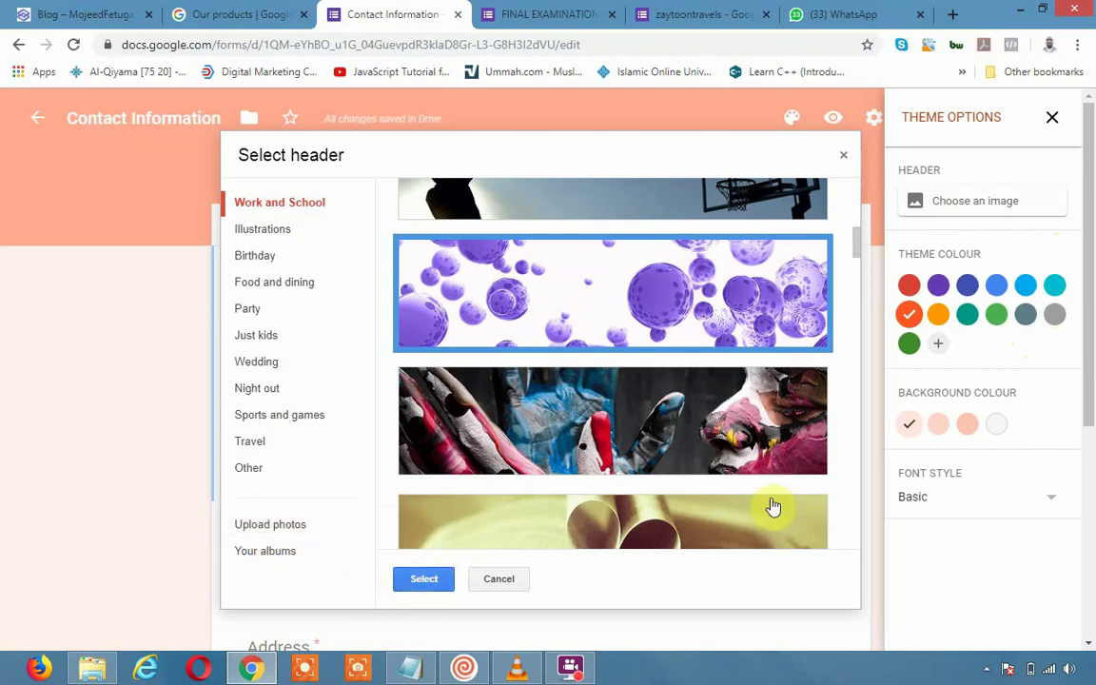
{"action": "scroll", "coordinate": [744, 495], "scroll_direction": "down", "scroll_amount": 2}
{"action": "left_click", "coordinate": [704, 390]}
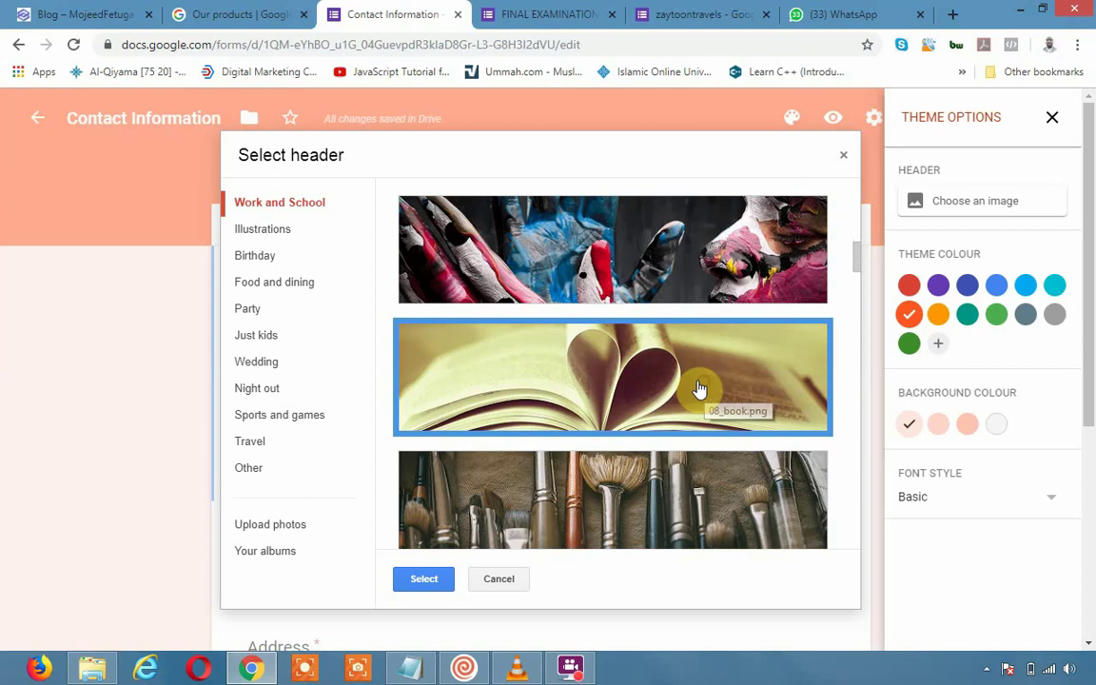
Step: Apply the open-book header and add a custom blue #1821c7 theme colour
{"action": "left_click", "coordinate": [424, 579]}
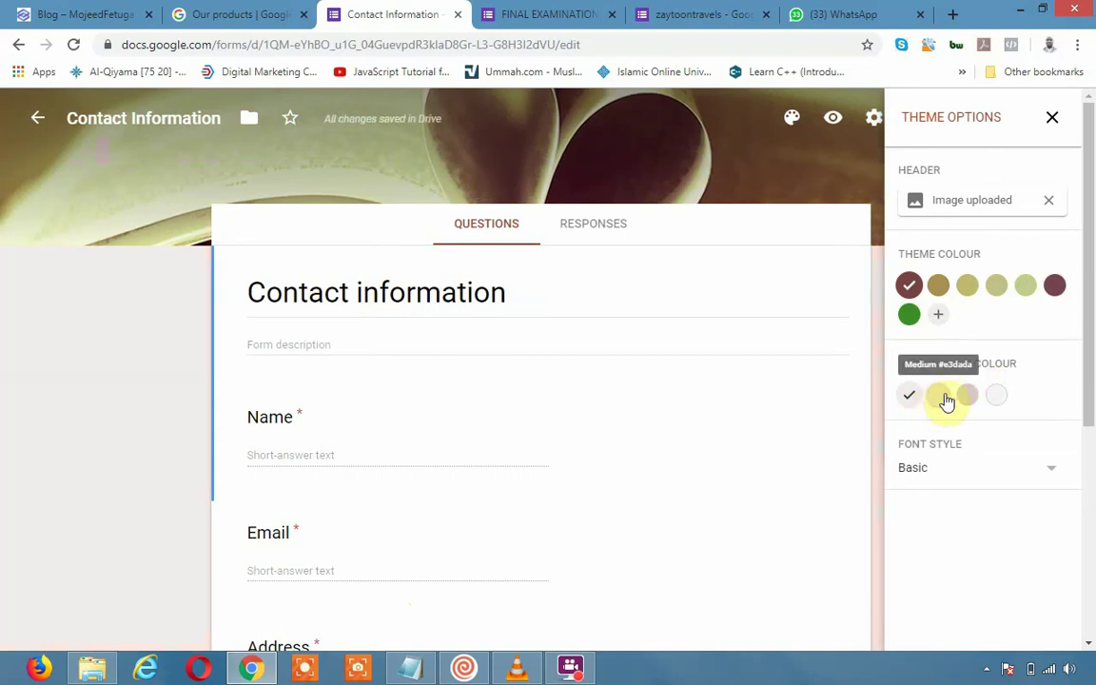
{"action": "left_click", "coordinate": [937, 285]}
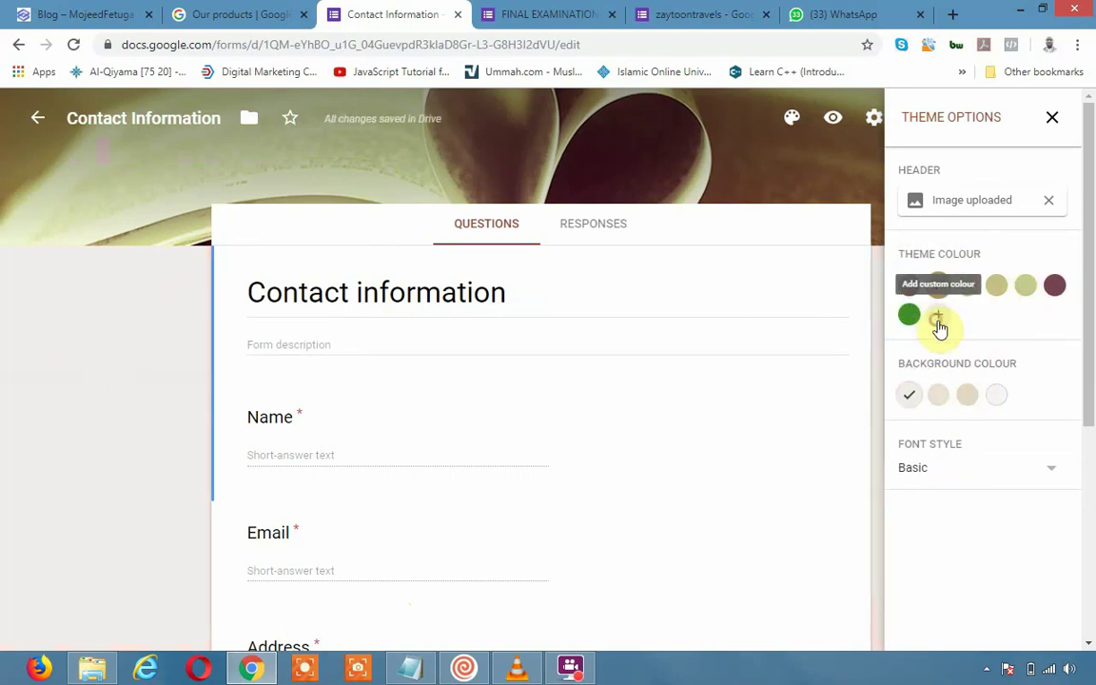
{"action": "left_click", "coordinate": [938, 324]}
{"action": "left_click", "coordinate": [988, 318]}
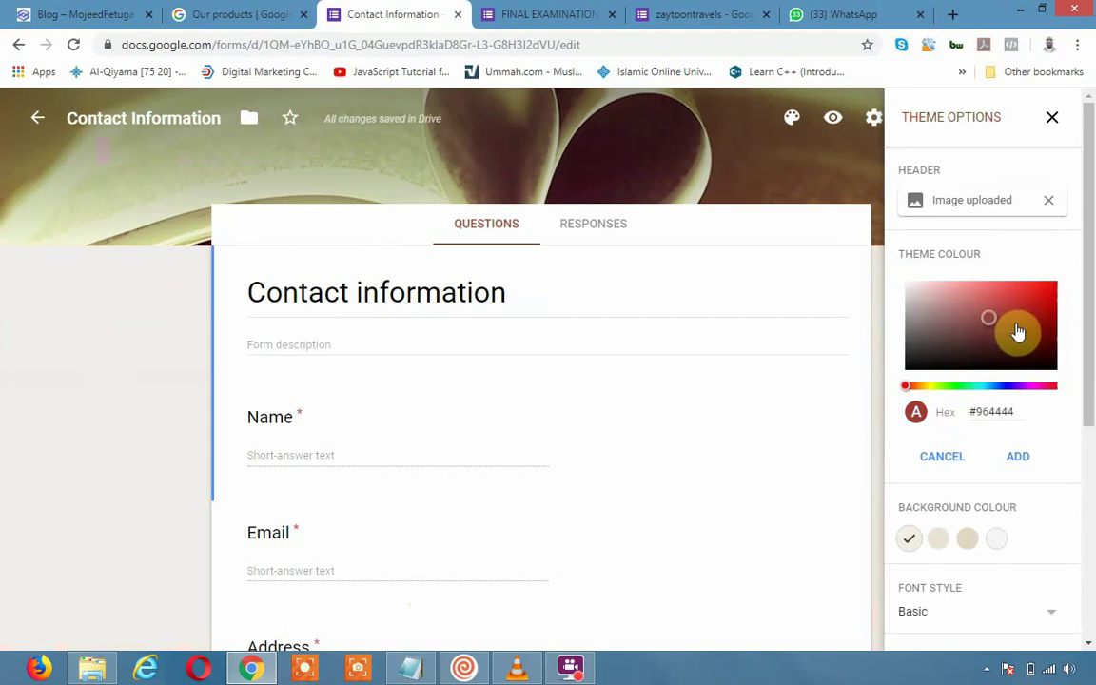
{"action": "left_click", "coordinate": [1039, 301]}
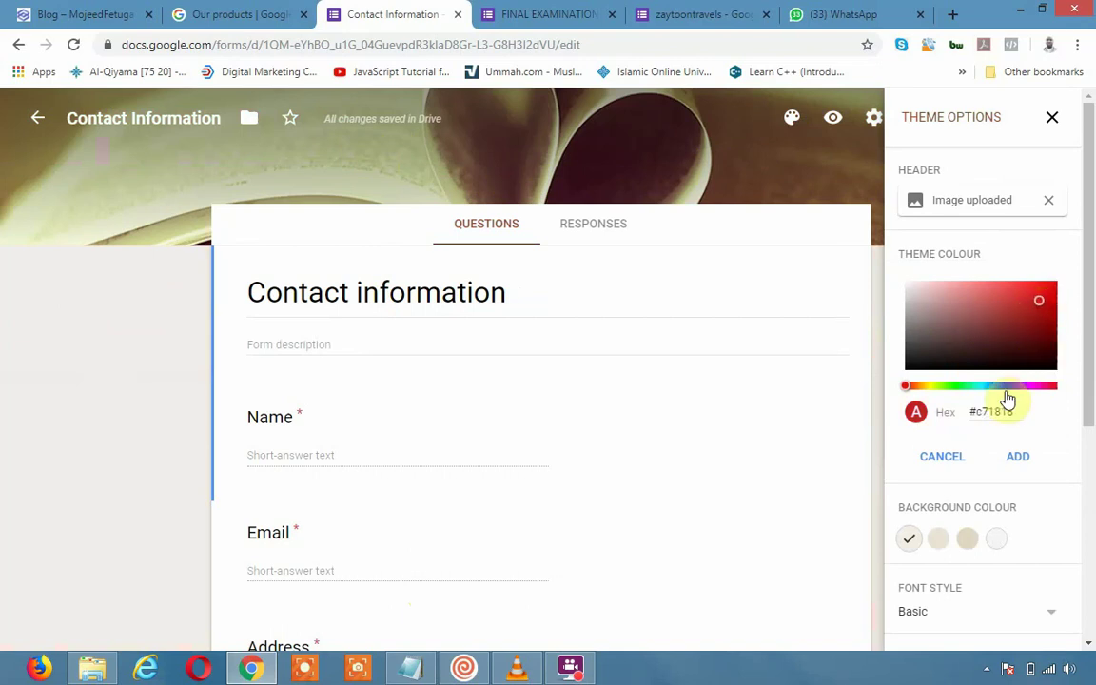
{"action": "left_click", "coordinate": [1005, 386]}
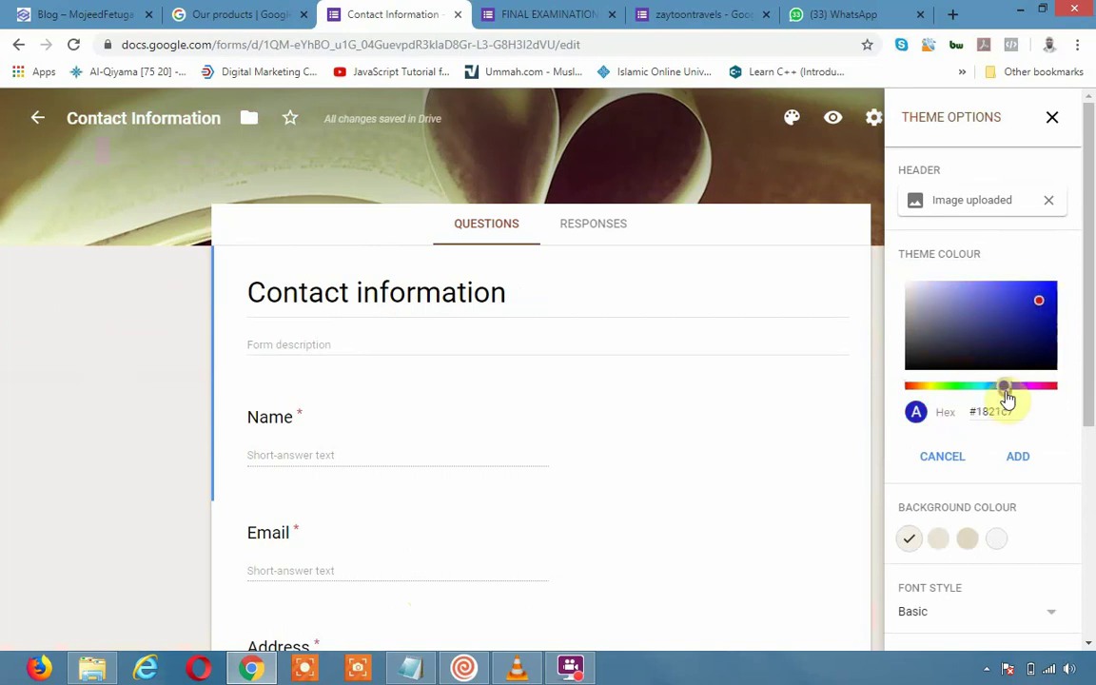
{"action": "left_click", "coordinate": [1020, 457]}
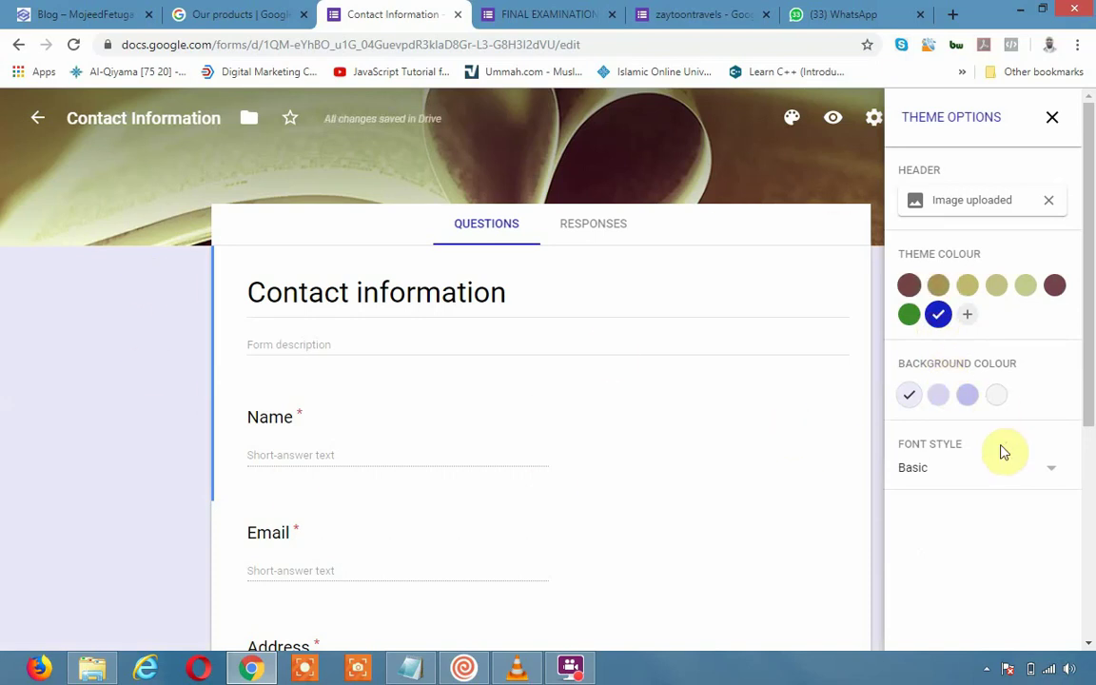
Step: Set the font style to Decorative and close the theme settings
{"action": "scroll", "coordinate": [1018, 465], "scroll_direction": "down", "scroll_amount": 2}
{"action": "left_click", "coordinate": [1053, 476]}
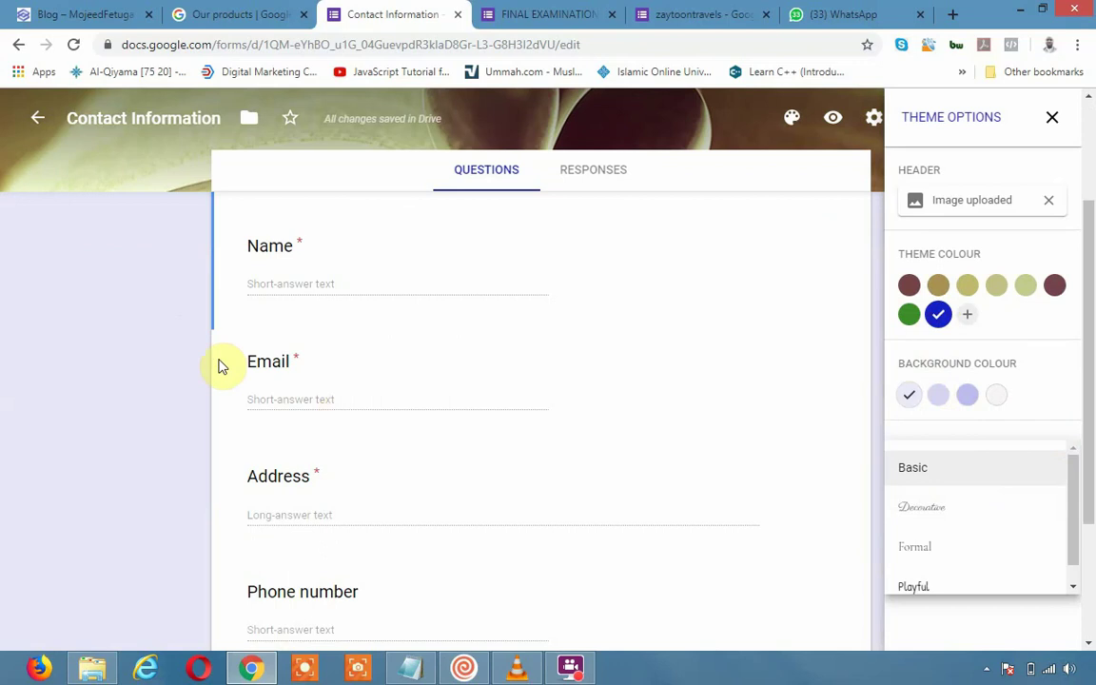
{"action": "left_click", "coordinate": [938, 511]}
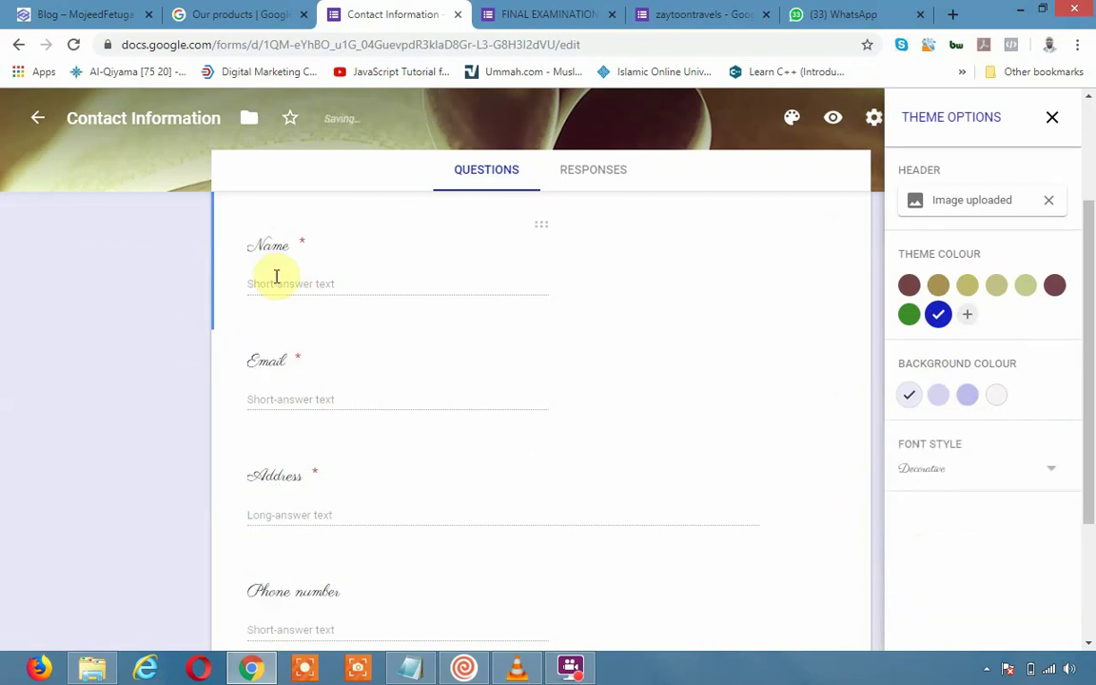
{"action": "left_click", "coordinate": [1052, 477]}
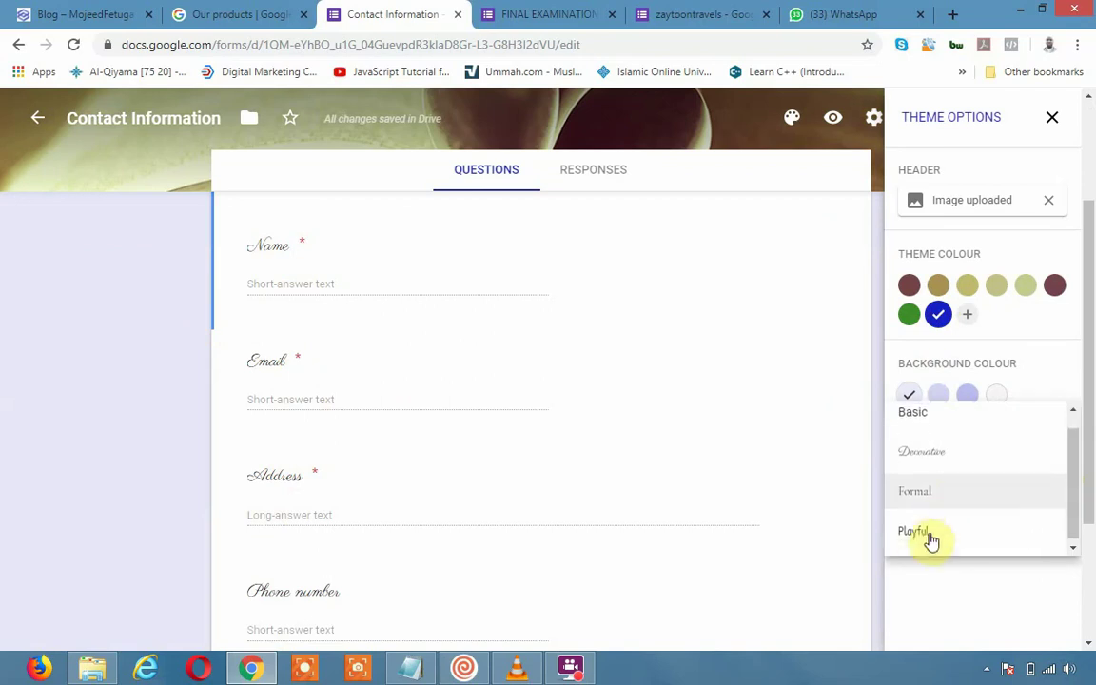
{"action": "left_click", "coordinate": [930, 534]}
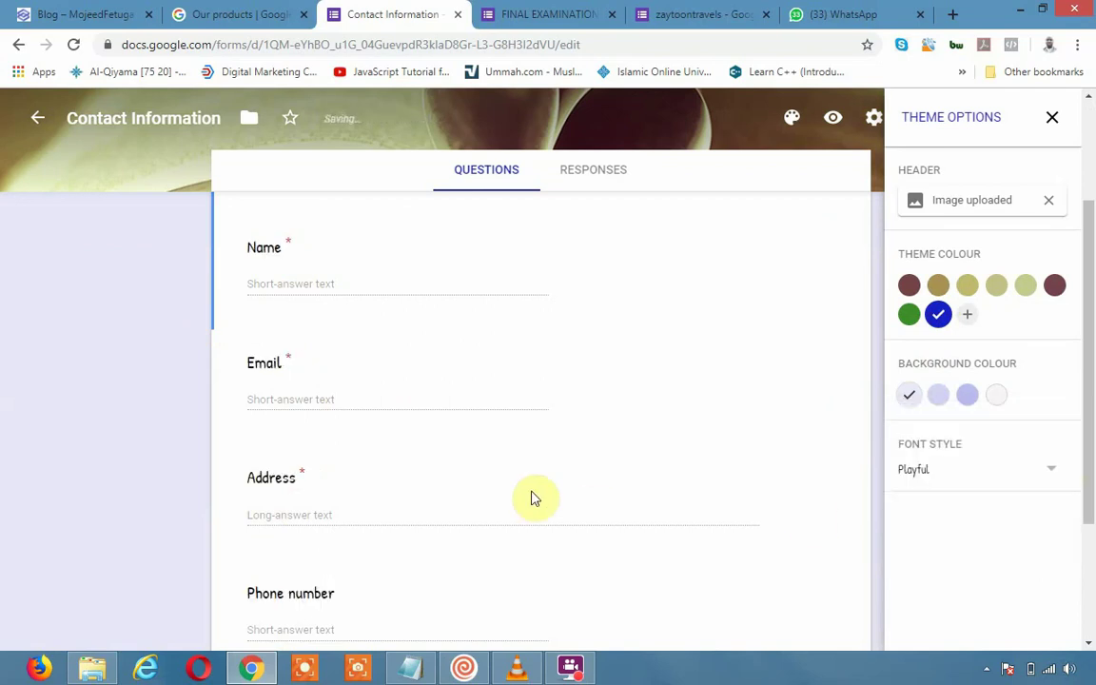
{"action": "left_click", "coordinate": [1059, 475]}
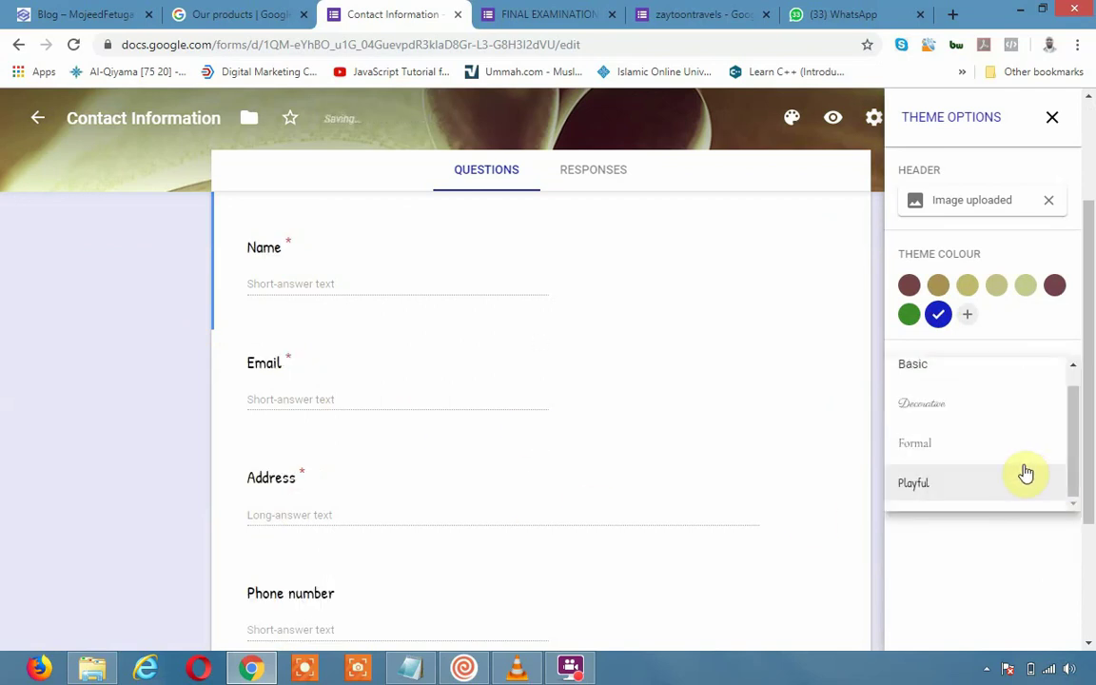
{"action": "left_click", "coordinate": [960, 410]}
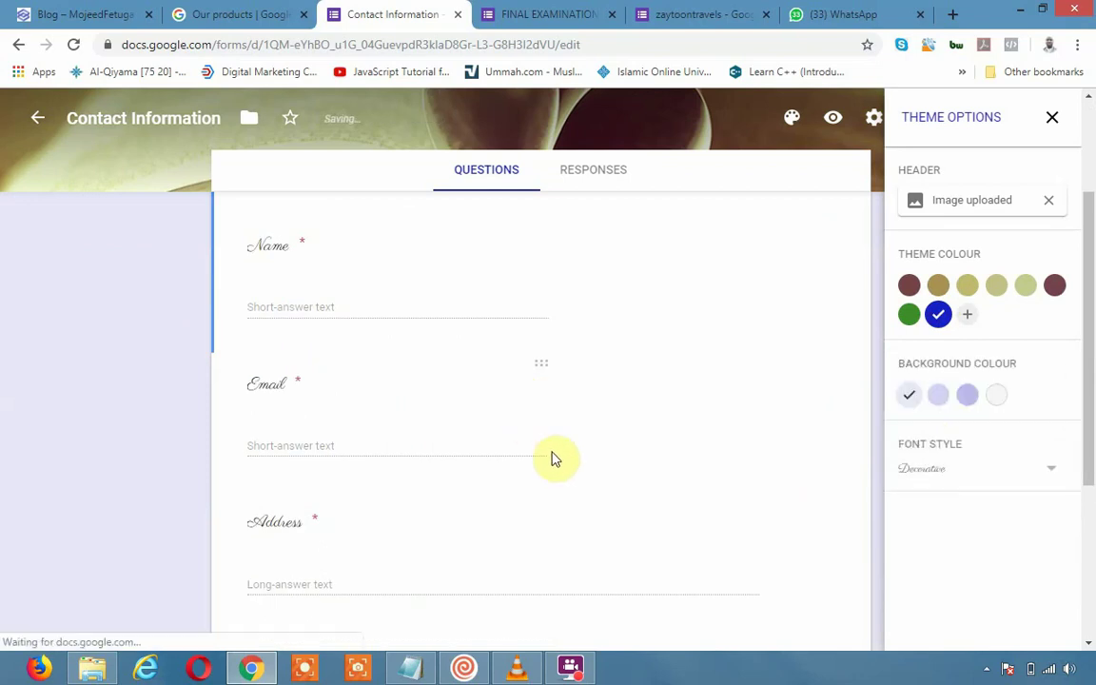
{"action": "scroll", "coordinate": [580, 442], "scroll_direction": "down", "scroll_amount": 1}
{"action": "scroll", "coordinate": [593, 442], "scroll_direction": "down", "scroll_amount": 3}
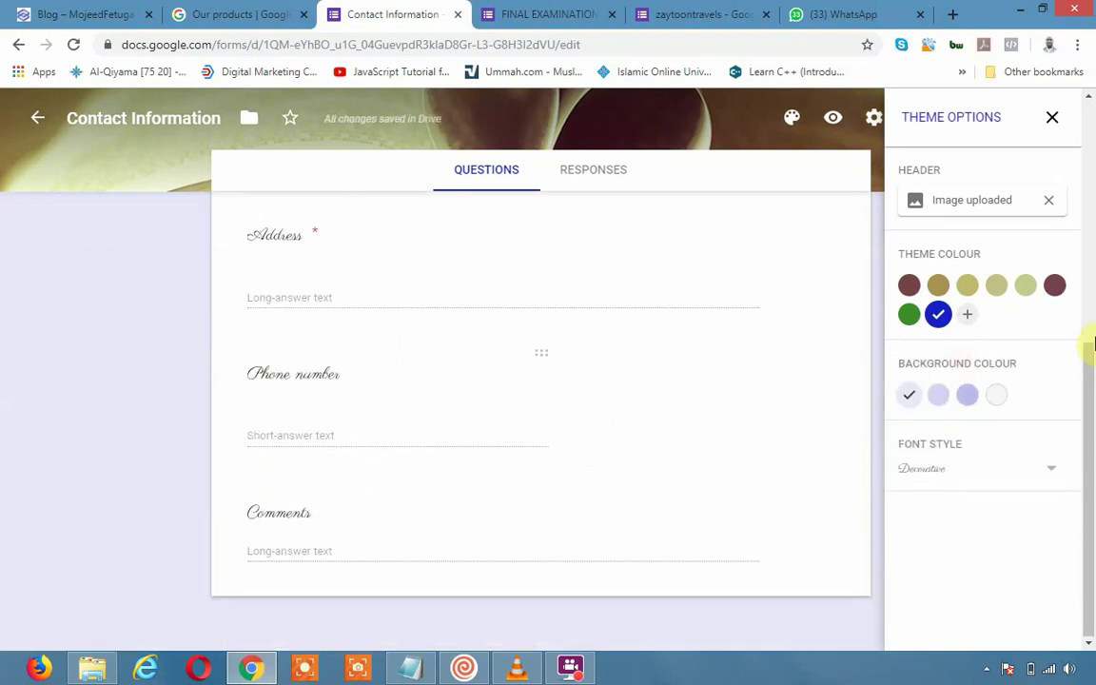
{"action": "scroll", "coordinate": [741, 418], "scroll_direction": "up", "scroll_amount": 5}
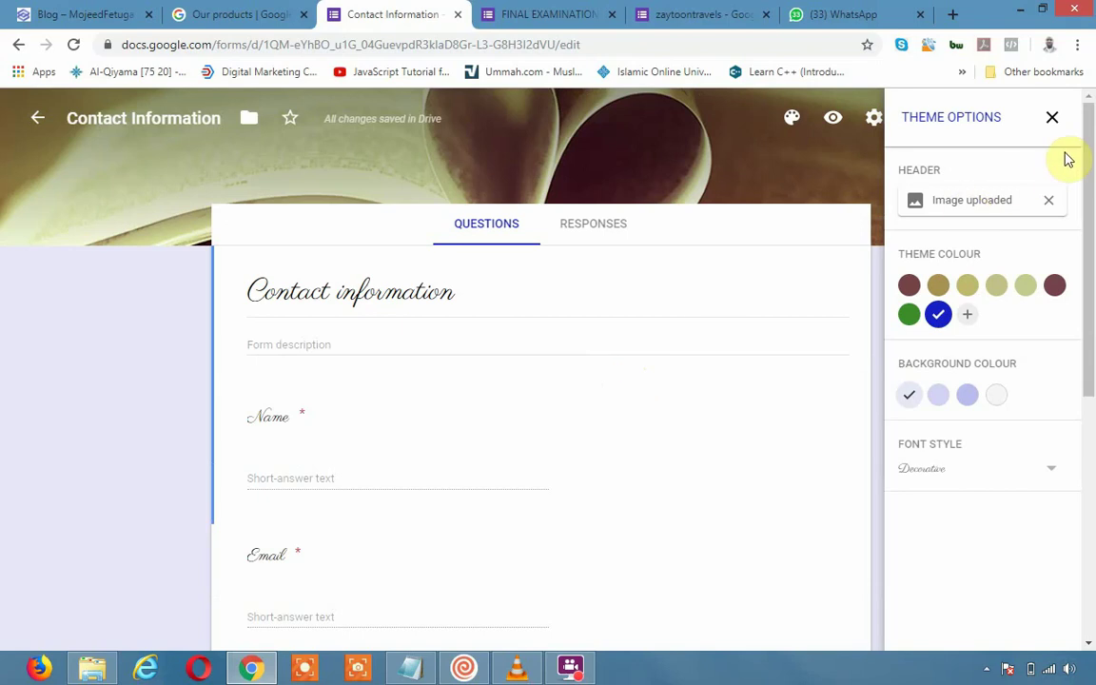
{"action": "left_click", "coordinate": [1052, 115]}
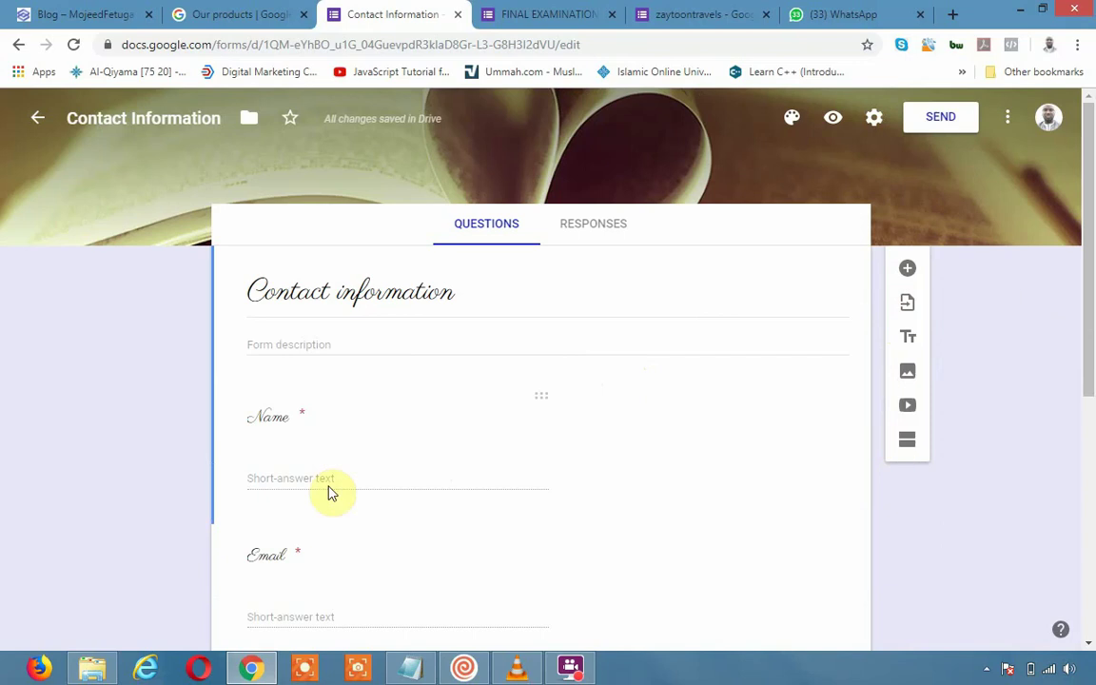
Step: Retitle the Name question 'Introduce yourself please', using the spelling suggestion to fix 'yourself'
{"action": "left_click", "coordinate": [322, 349]}
{"action": "type", "text": "This is basically for tutorial"}
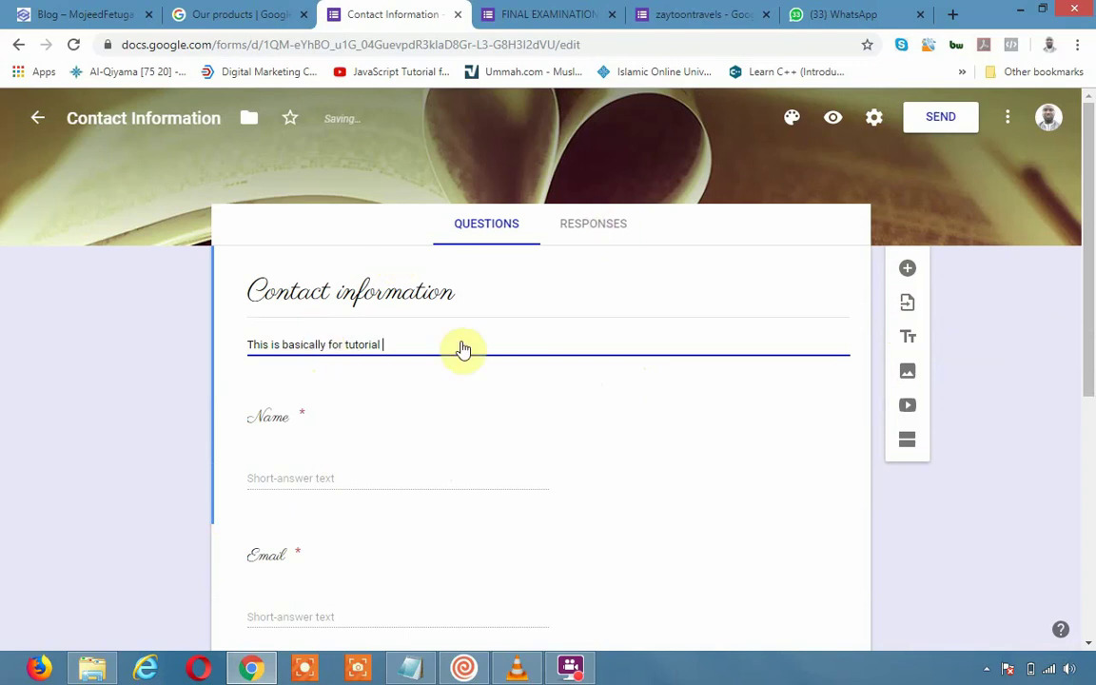
{"action": "scroll", "coordinate": [307, 424], "scroll_direction": "down", "scroll_amount": 1}
{"action": "scroll", "coordinate": [307, 424], "scroll_direction": "down", "scroll_amount": 1}
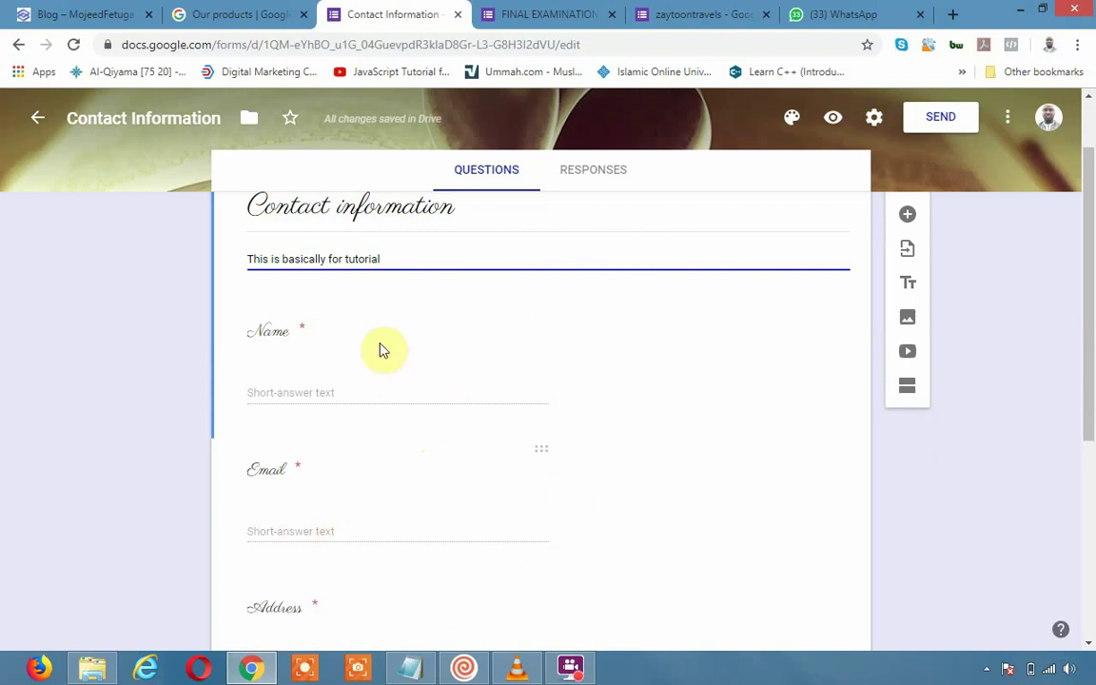
{"action": "double_click", "coordinate": [289, 332]}
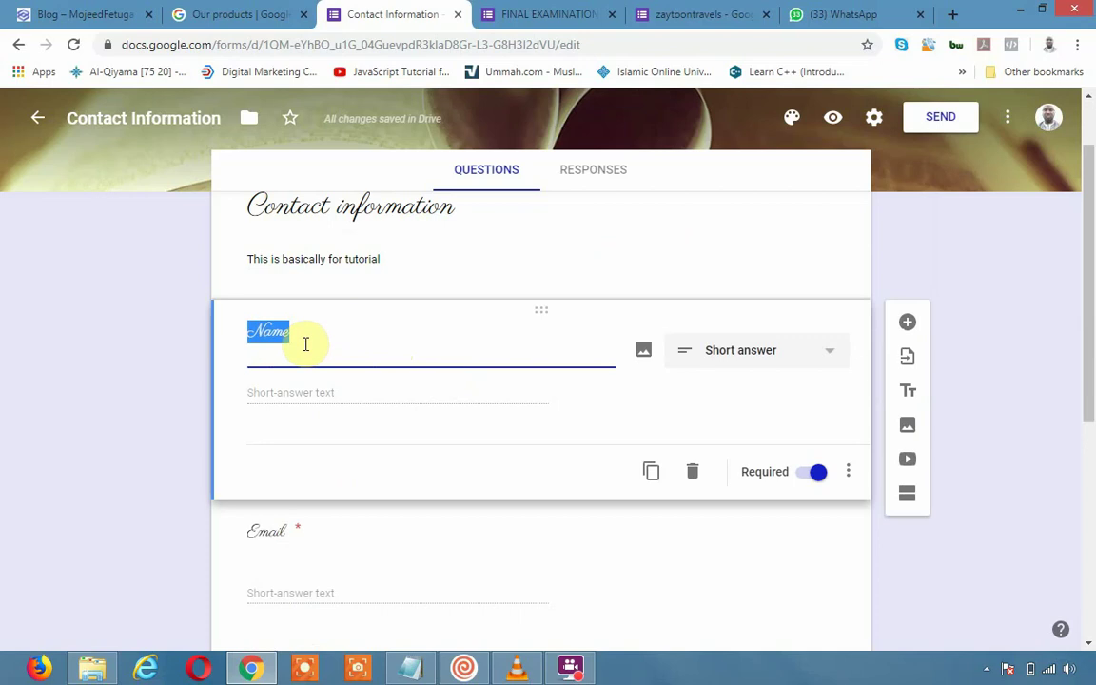
{"action": "type", "text": "F"}
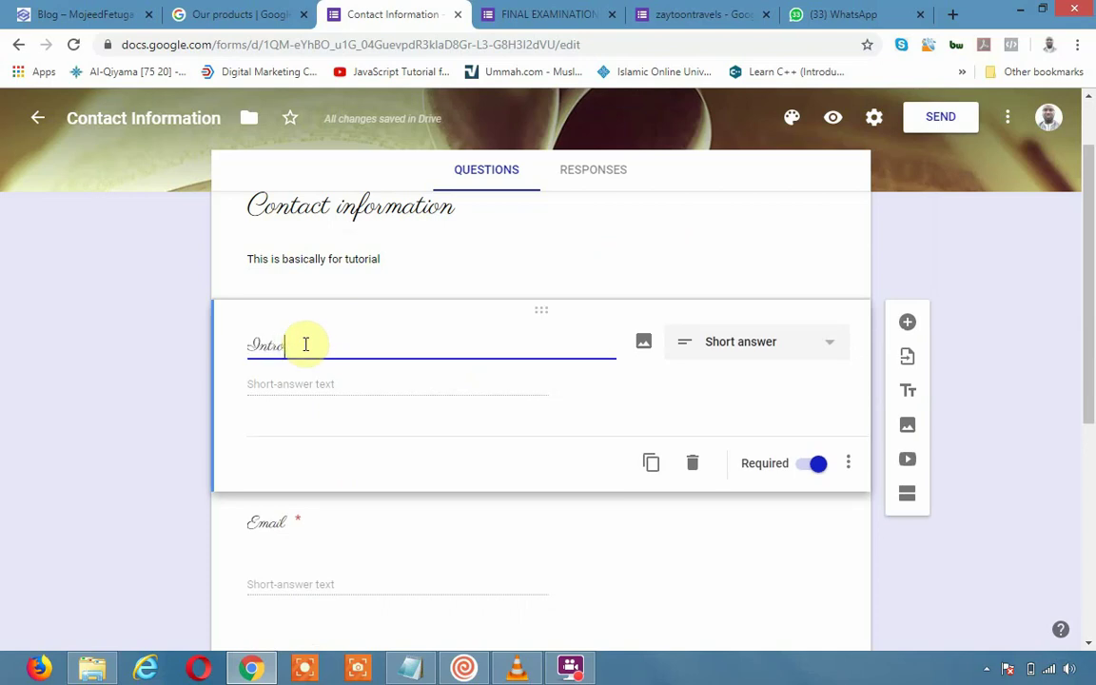
{"action": "type", "text": "c"}
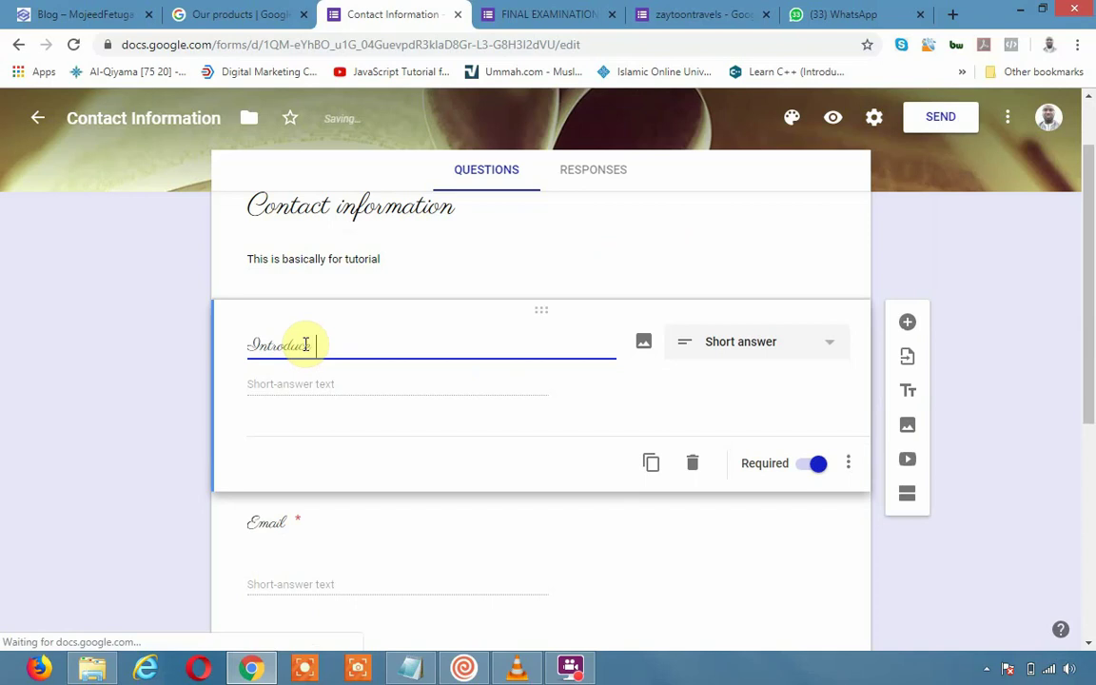
{"action": "type", "text": "r "}
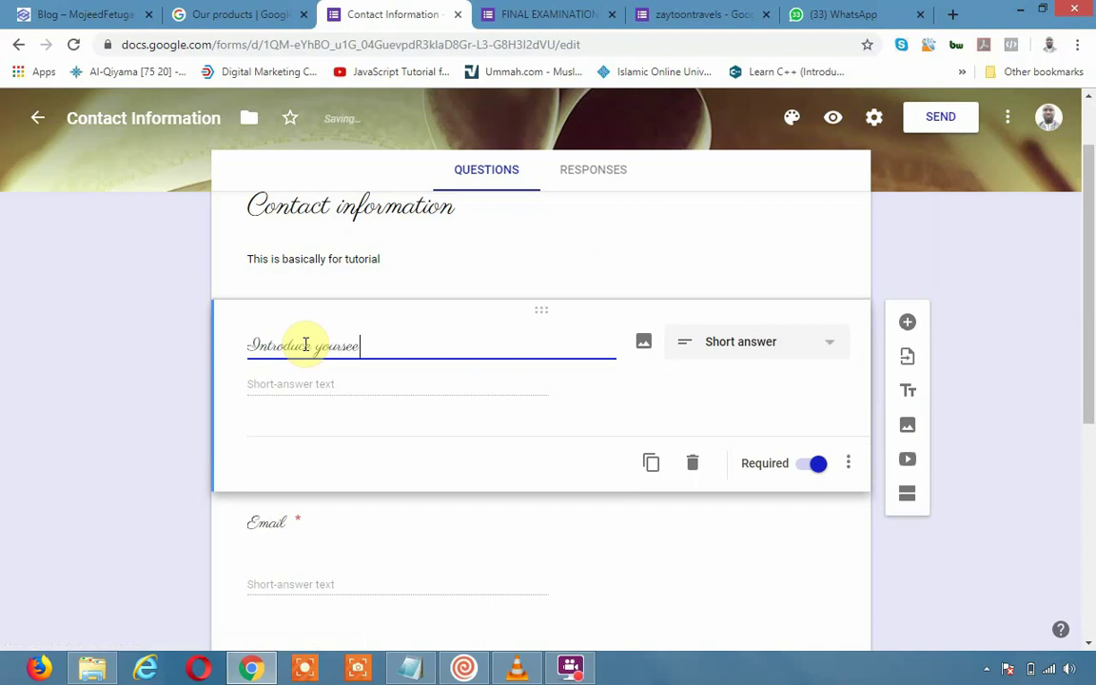
{"action": "type", "text": "ease"}
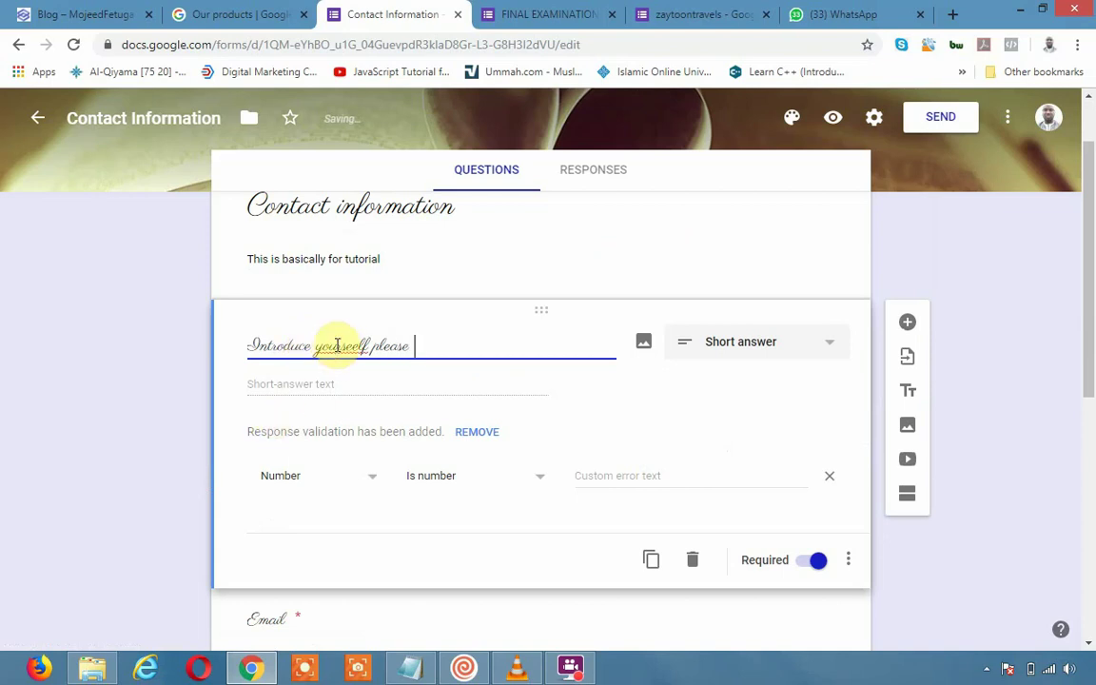
{"action": "right_click", "coordinate": [337, 349]}
{"action": "left_click", "coordinate": [404, 362]}
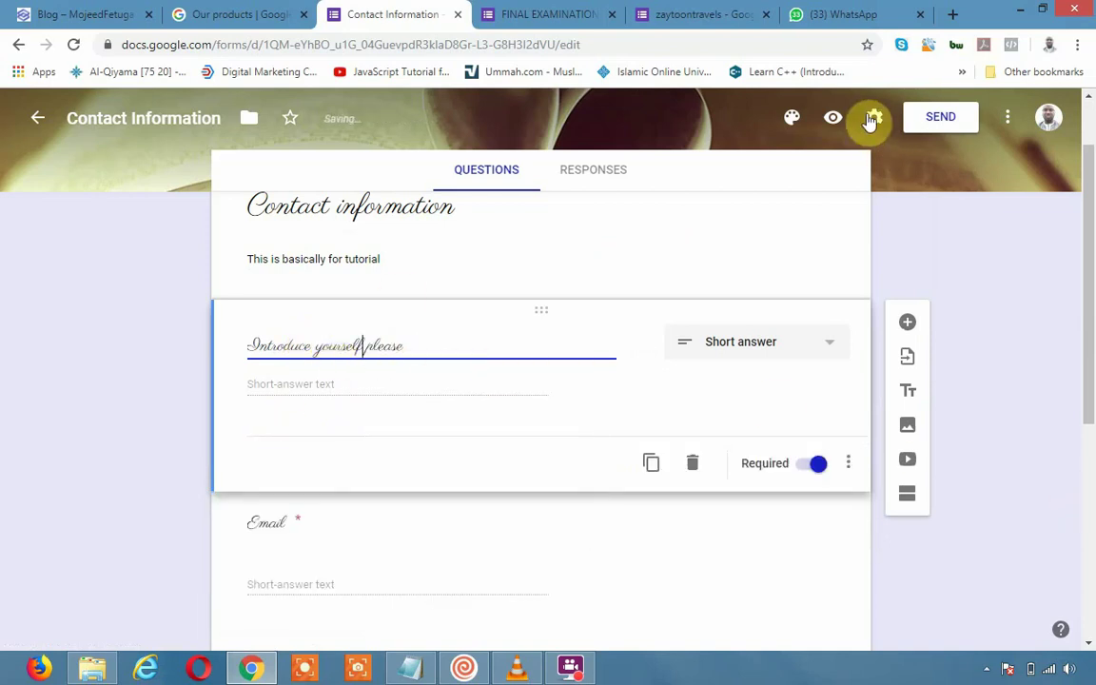
Step: Change the form's theme font style from Decorative to Playful
{"action": "left_click", "coordinate": [789, 119]}
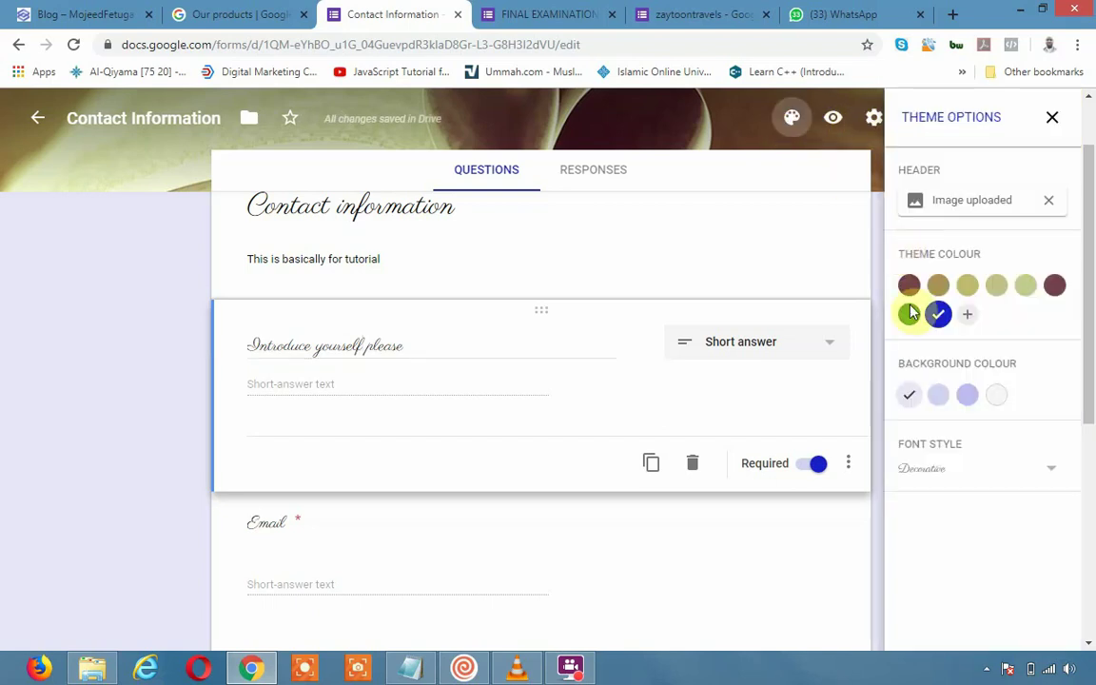
{"action": "left_click", "coordinate": [991, 482]}
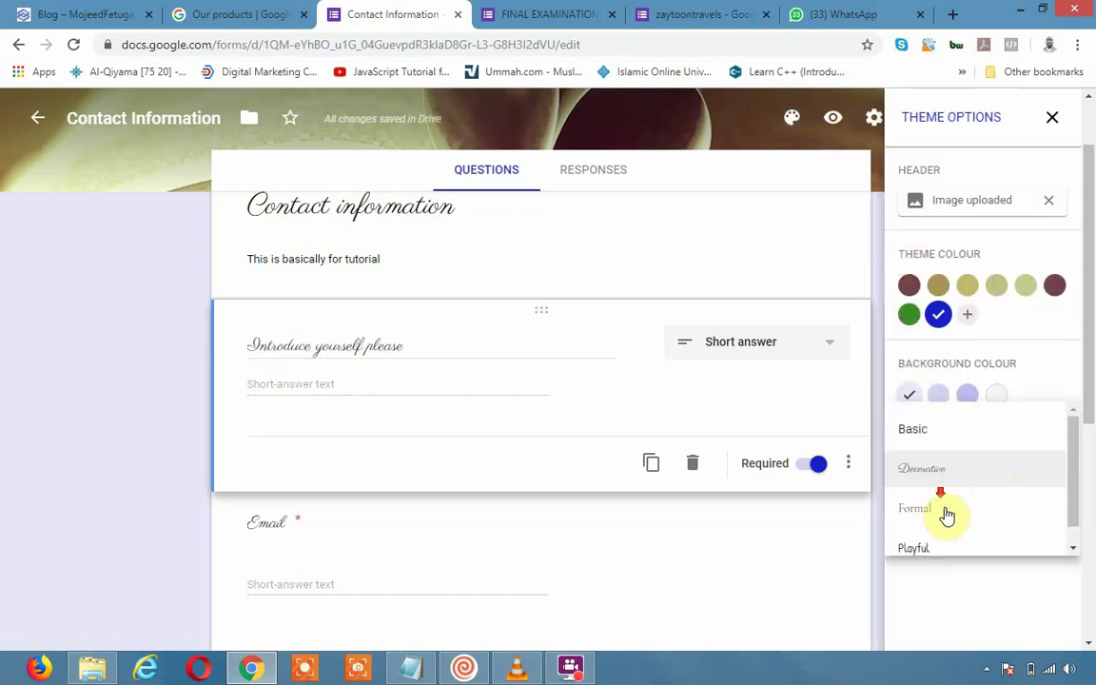
{"action": "scroll", "coordinate": [943, 514], "scroll_direction": "down", "scroll_amount": 1}
{"action": "left_click", "coordinate": [933, 528]}
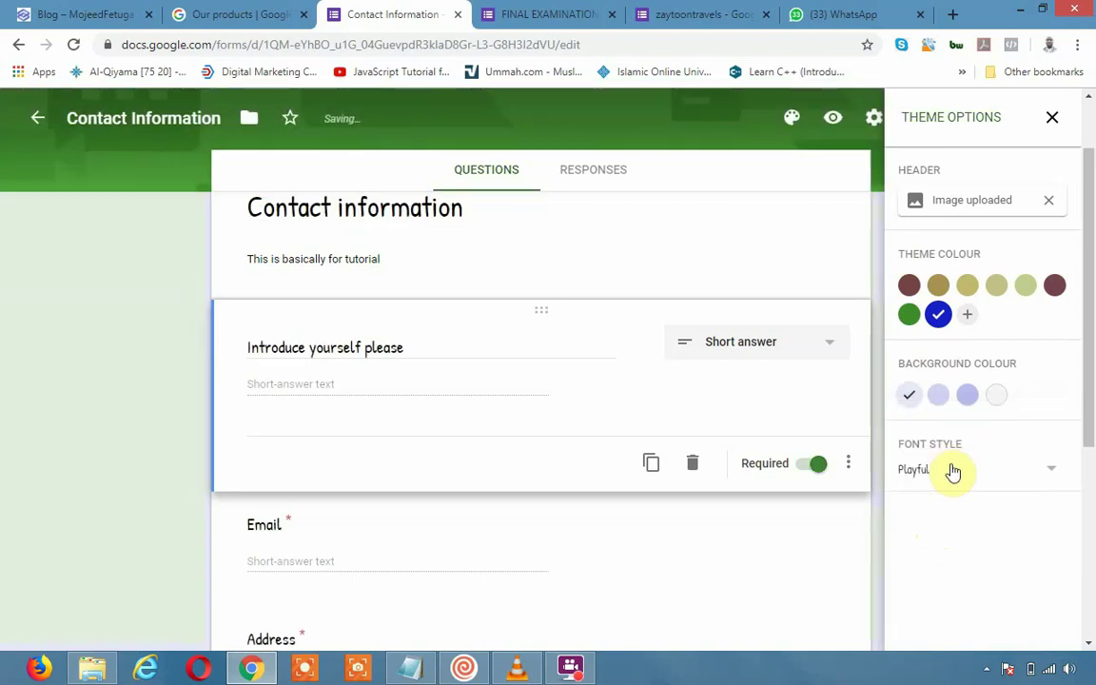
{"action": "left_click", "coordinate": [1077, 48]}
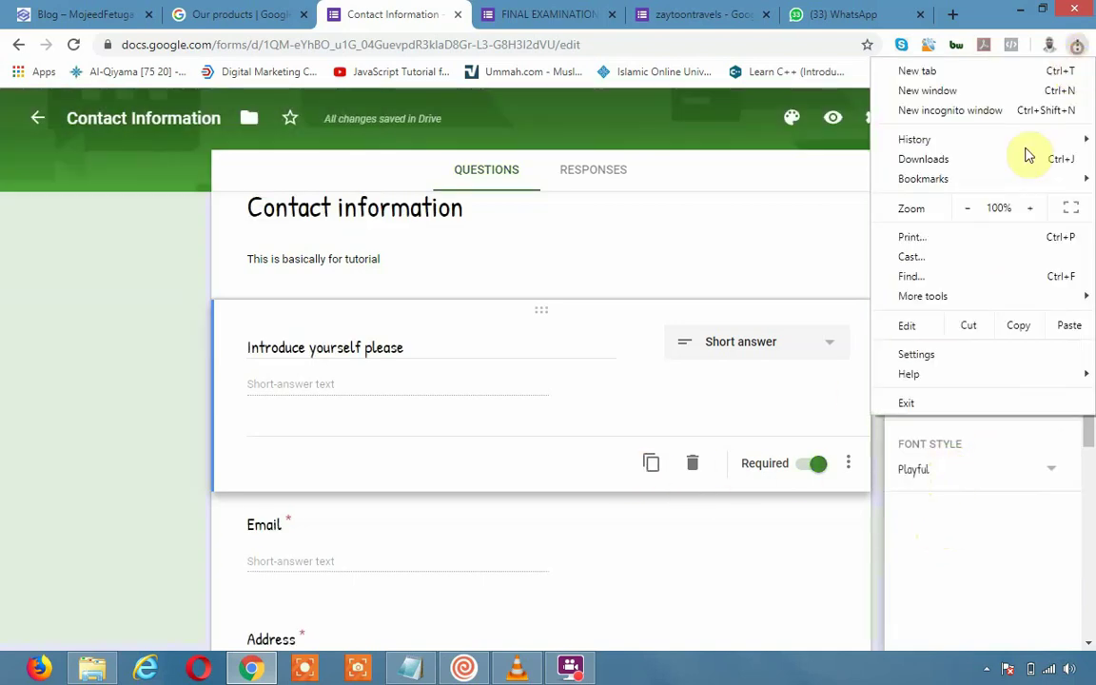
Step: Zoom the browser page to 125% and close the Theme Options panel
{"action": "left_click", "coordinate": [1029, 208]}
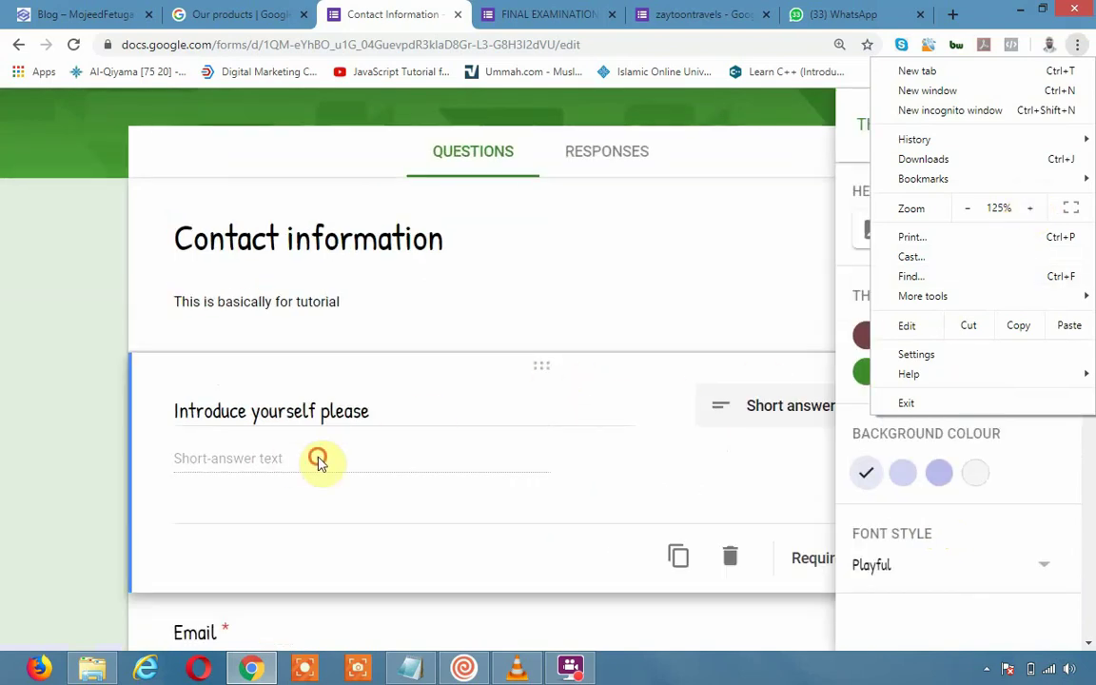
{"action": "left_click", "coordinate": [319, 457]}
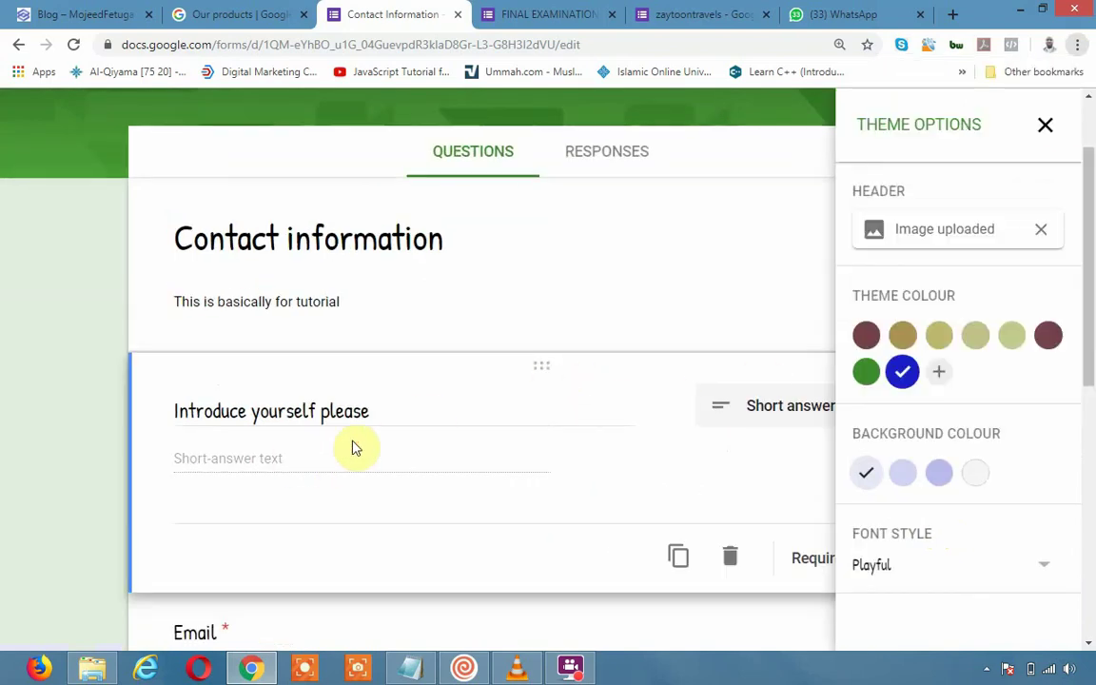
{"action": "left_click", "coordinate": [744, 411]}
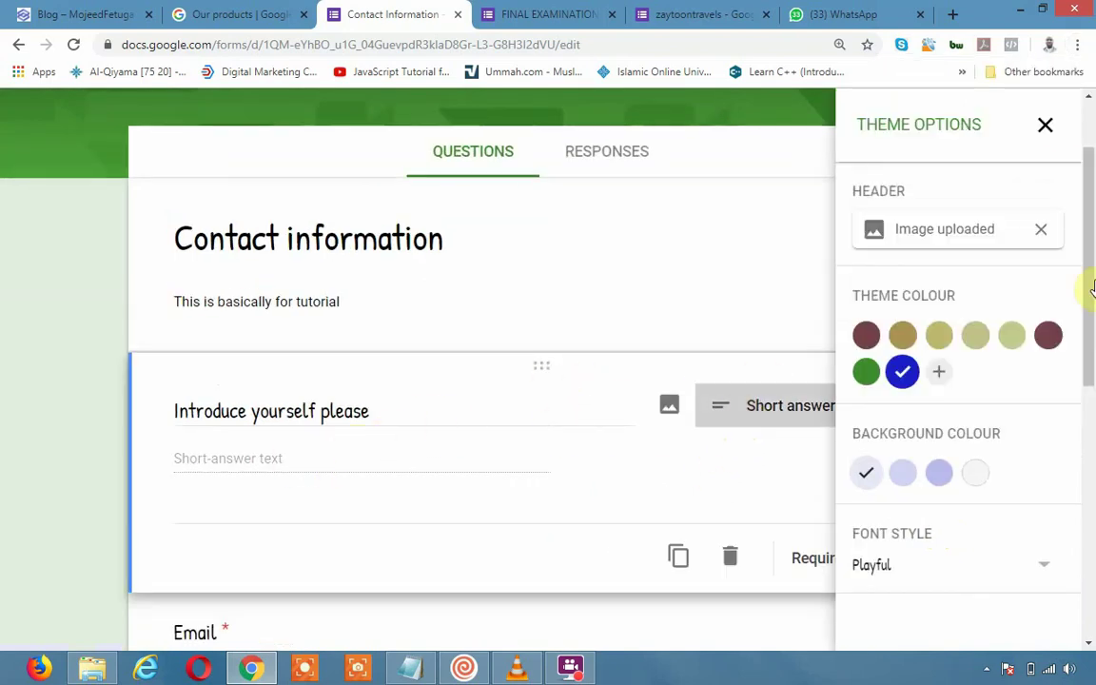
{"action": "left_click", "coordinate": [1044, 127]}
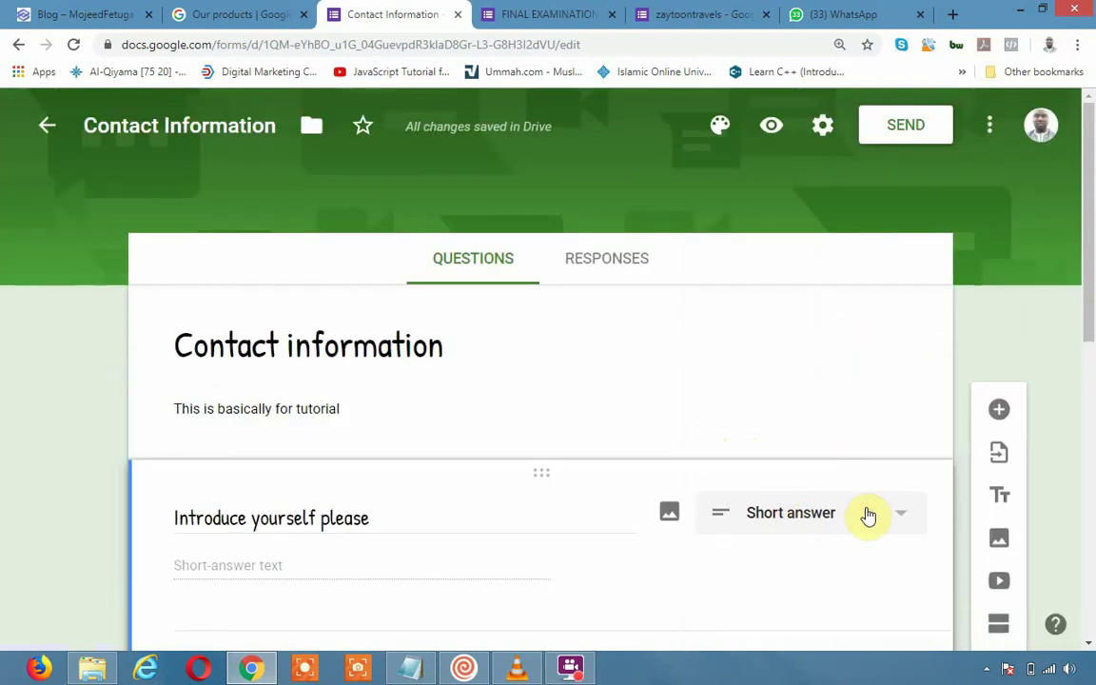
Step: Review the first question's type list, leaving it as Short answer
{"action": "left_click", "coordinate": [867, 515]}
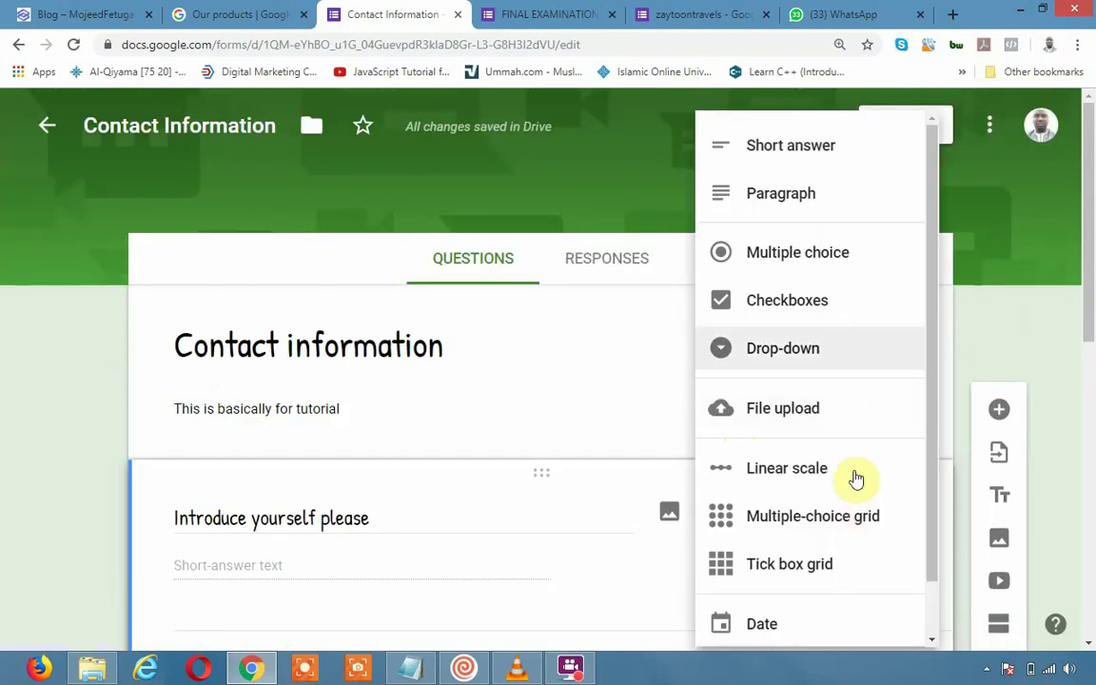
{"action": "scroll", "coordinate": [844, 510], "scroll_direction": "down", "scroll_amount": 1}
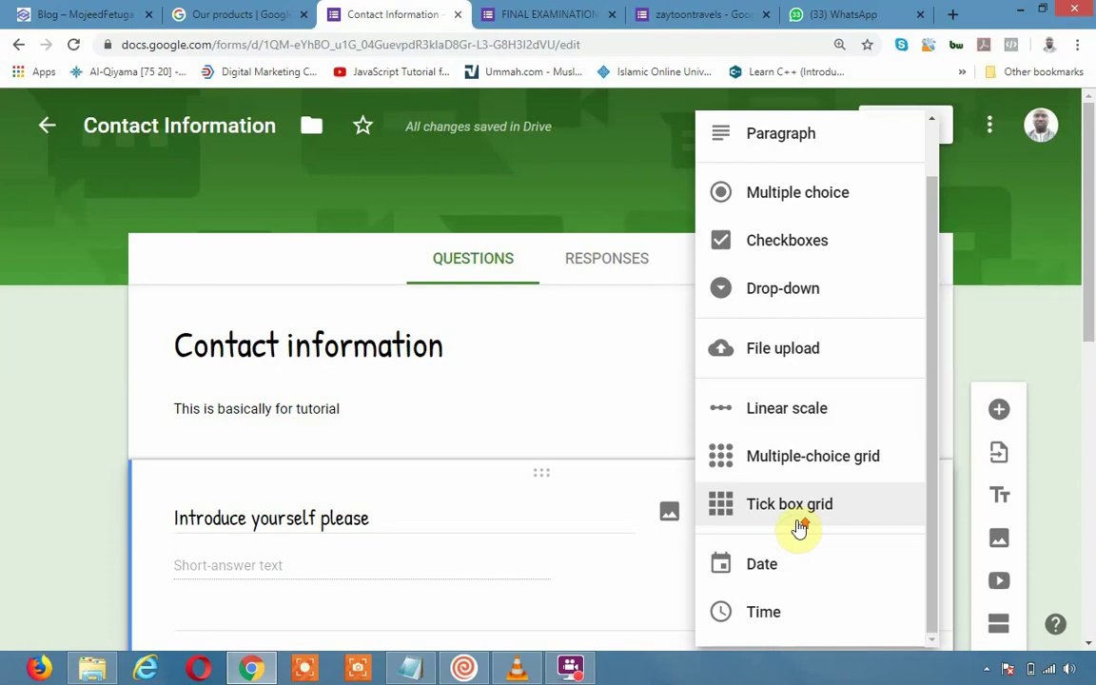
{"action": "scroll", "coordinate": [795, 513], "scroll_direction": "up", "scroll_amount": 1}
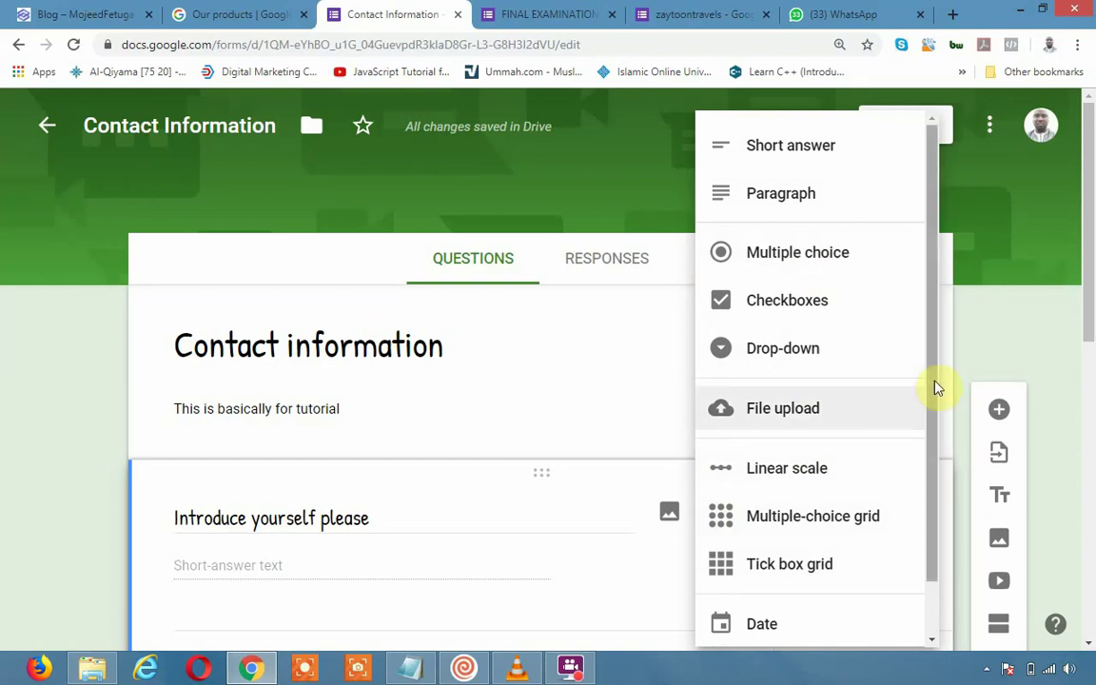
{"action": "scroll", "coordinate": [937, 409], "scroll_direction": "down", "scroll_amount": 1}
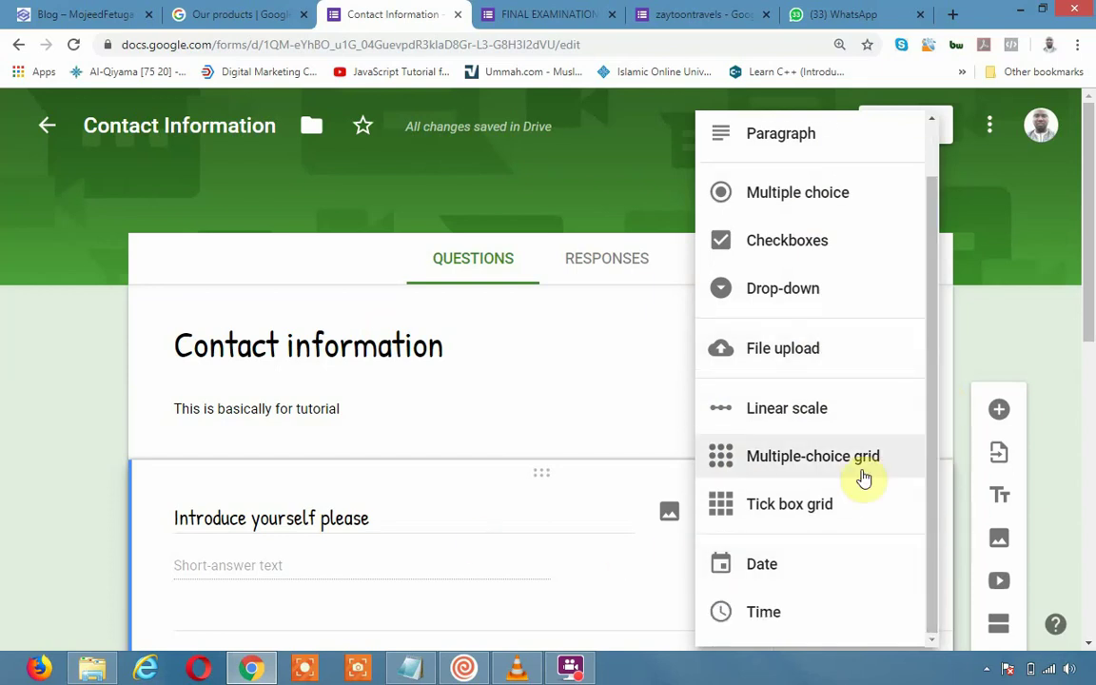
{"action": "left_click", "coordinate": [531, 513]}
{"action": "scroll", "coordinate": [499, 582], "scroll_direction": "down", "scroll_amount": 2}
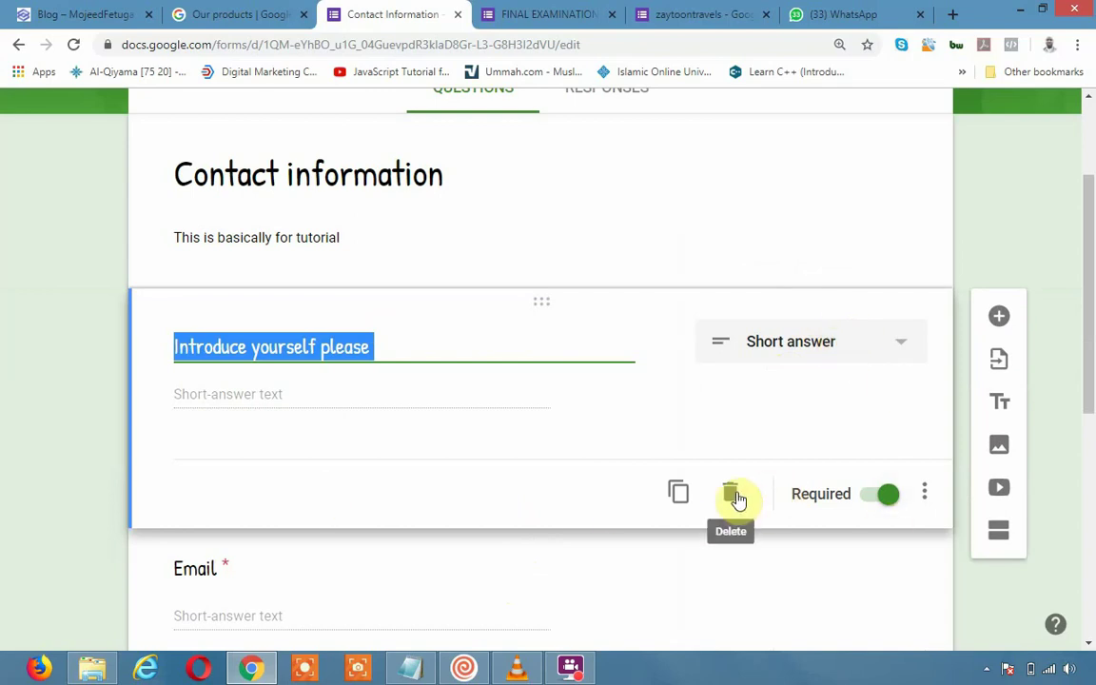
Step: Add a Description field to the 'Introduce yourself please' question
{"action": "left_click", "coordinate": [925, 497]}
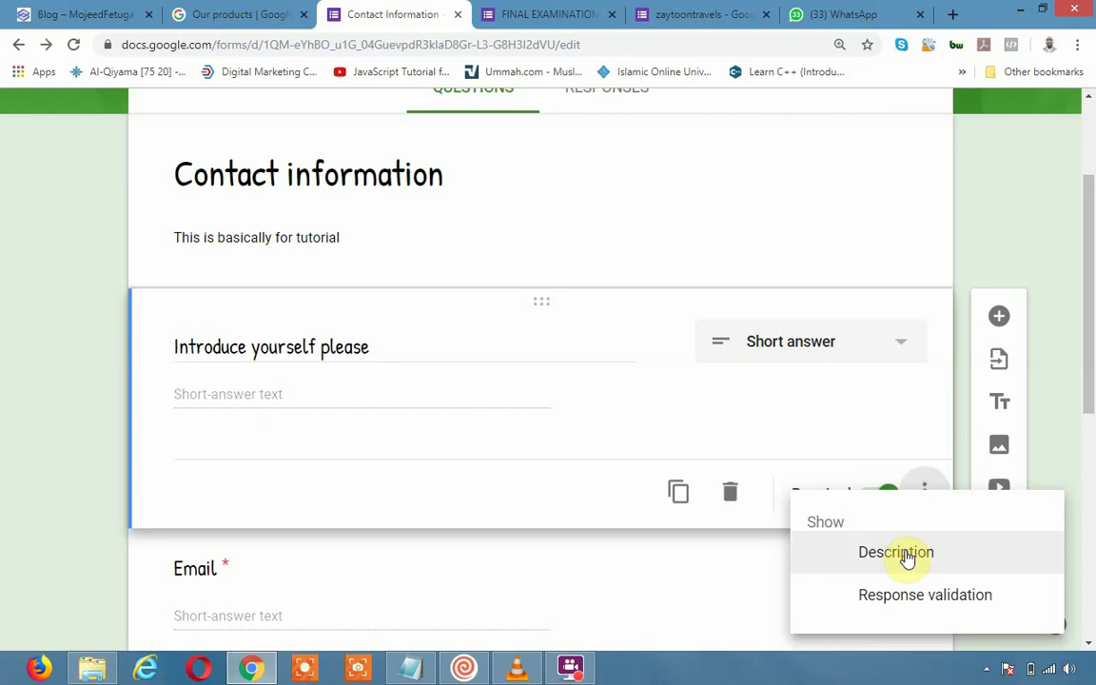
{"action": "left_click", "coordinate": [895, 552]}
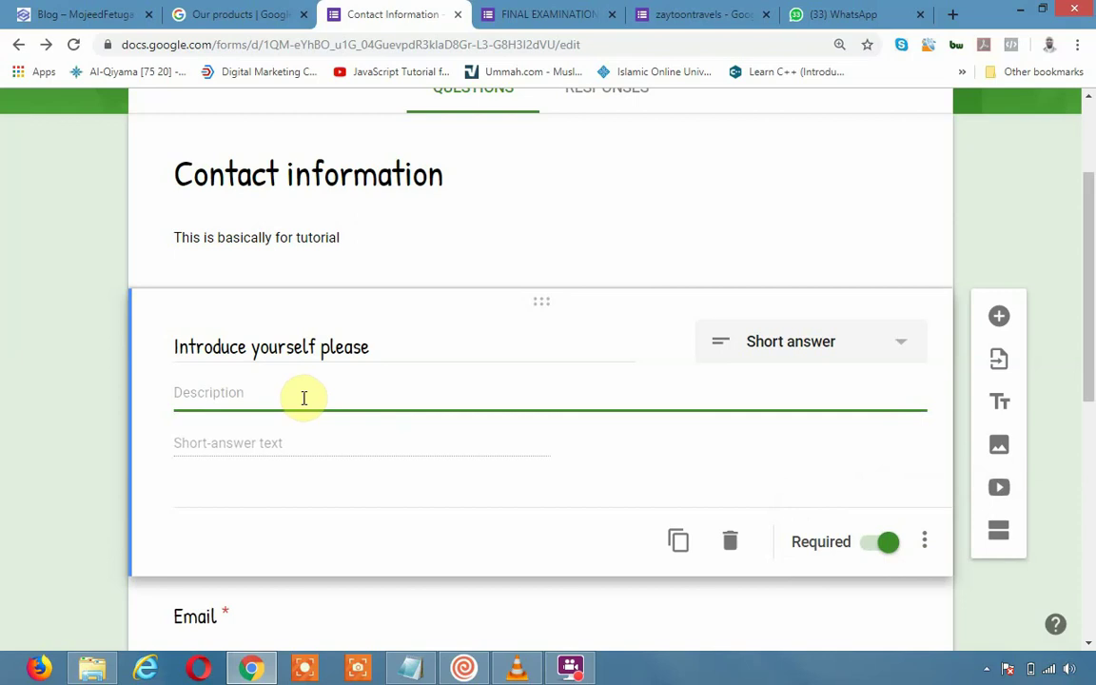
{"action": "left_click", "coordinate": [928, 540]}
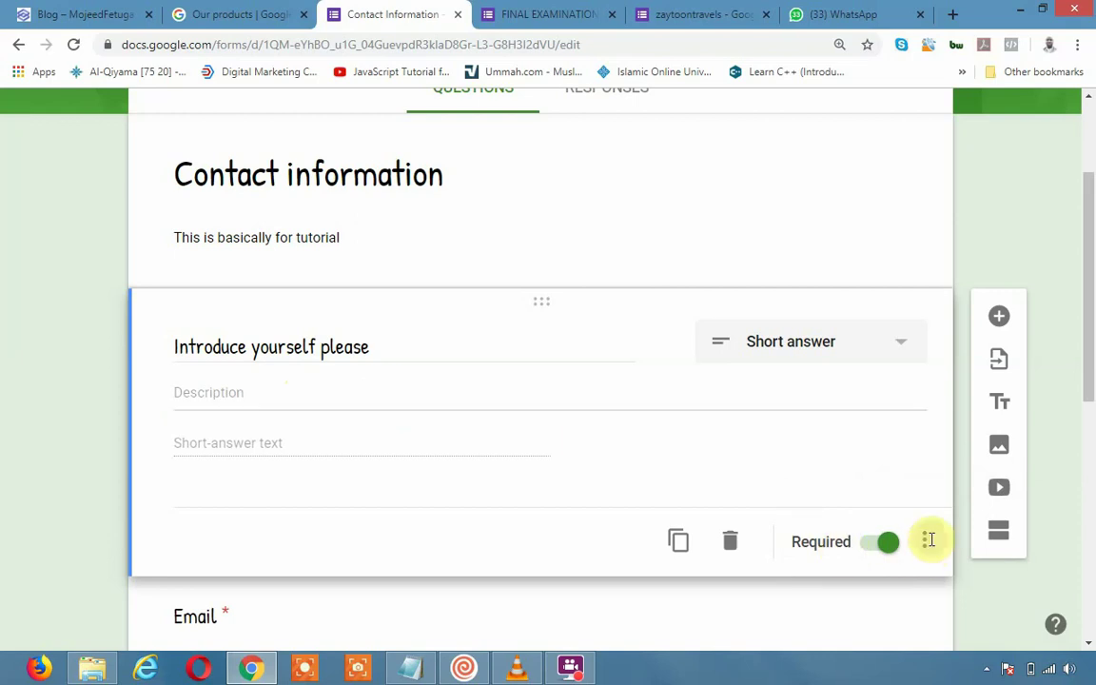
Step: Add a Greater than number validation rule to the question, then remove it again
{"action": "left_click", "coordinate": [928, 540]}
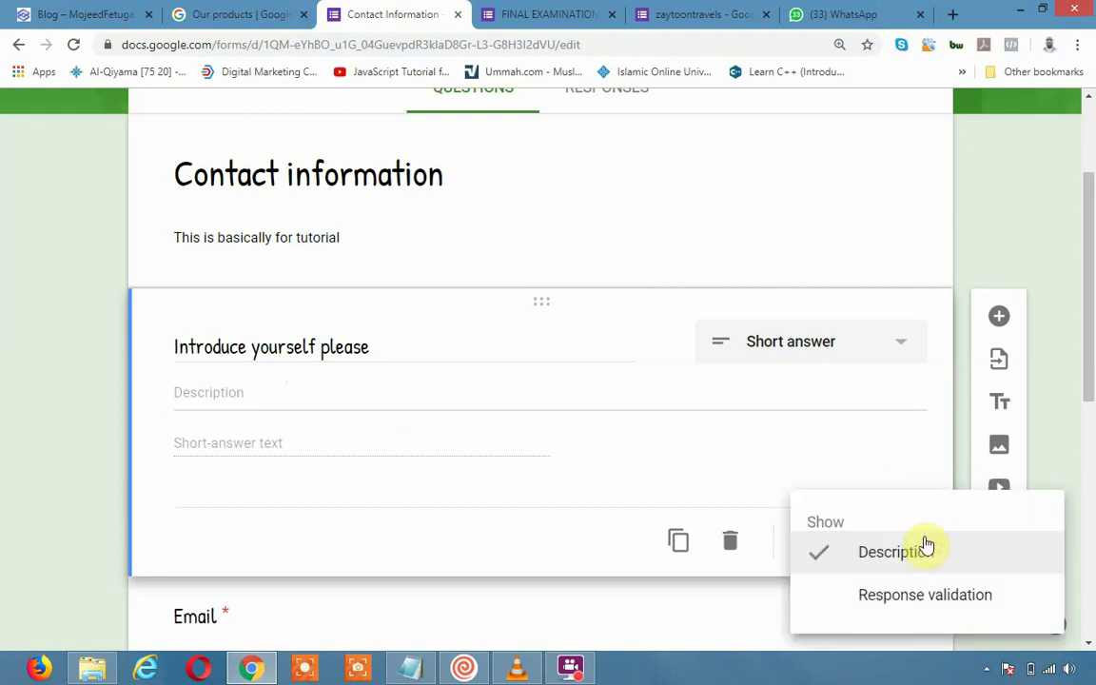
{"action": "left_click", "coordinate": [902, 597]}
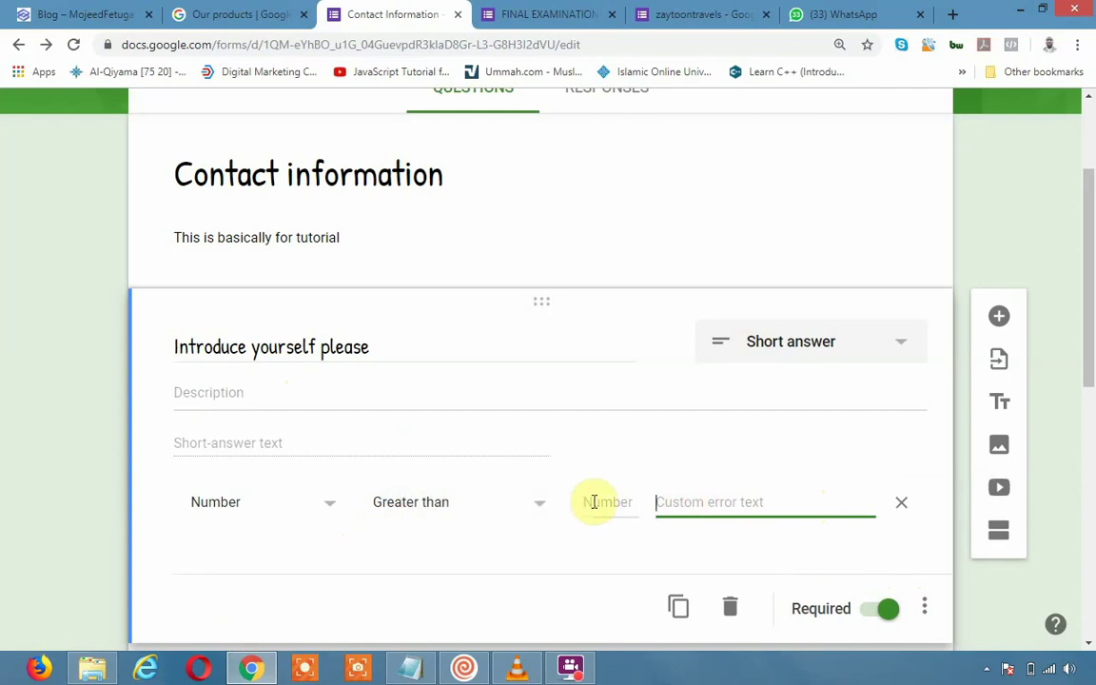
{"action": "left_click", "coordinate": [538, 502]}
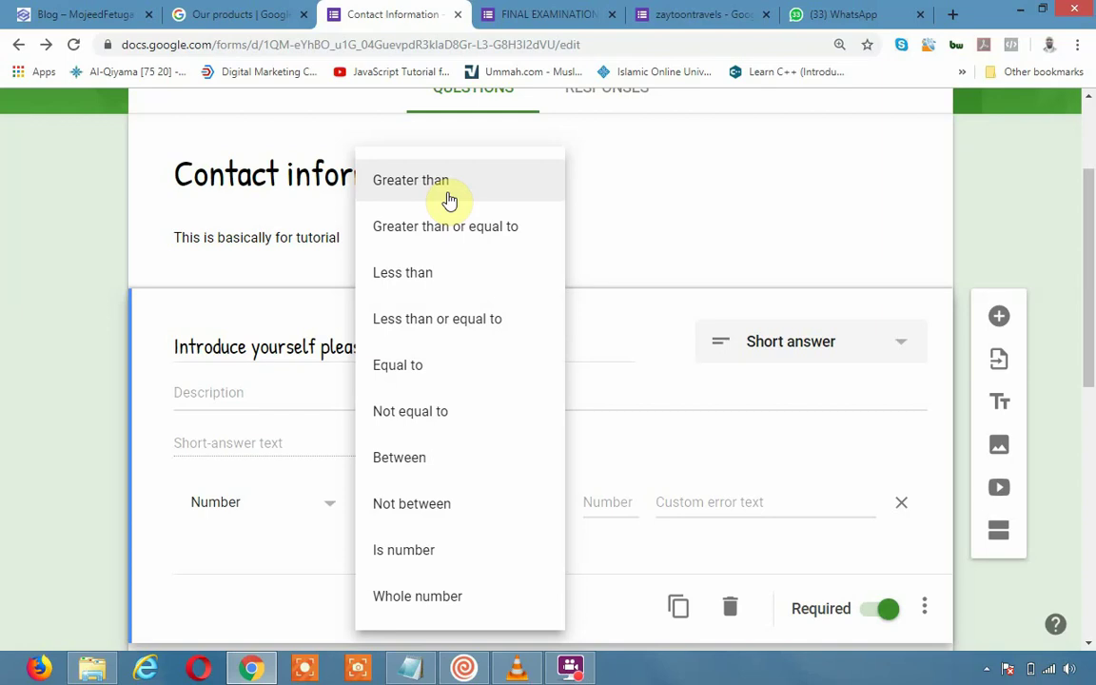
{"action": "left_click", "coordinate": [751, 507]}
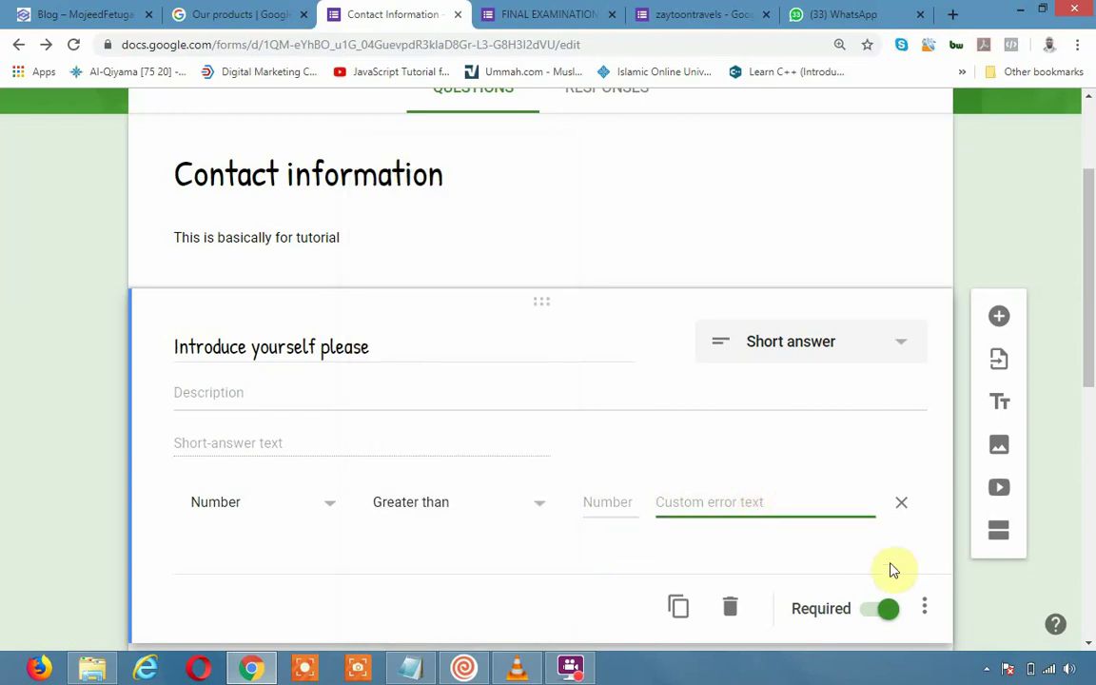
{"action": "left_click", "coordinate": [902, 502]}
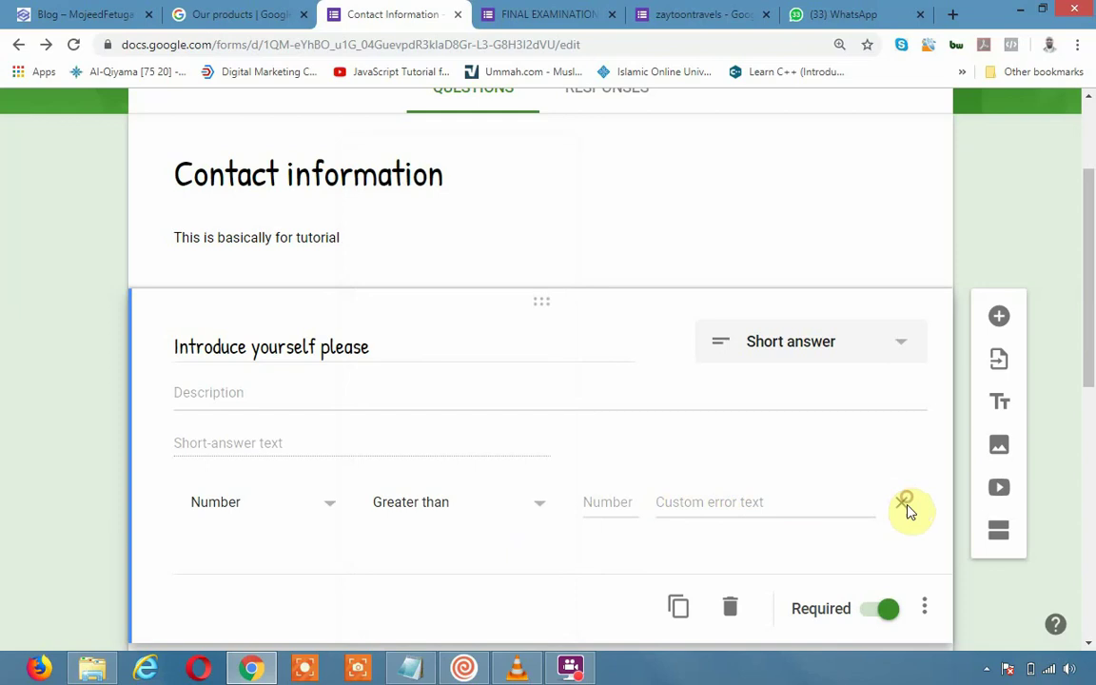
{"action": "left_click", "coordinate": [926, 544]}
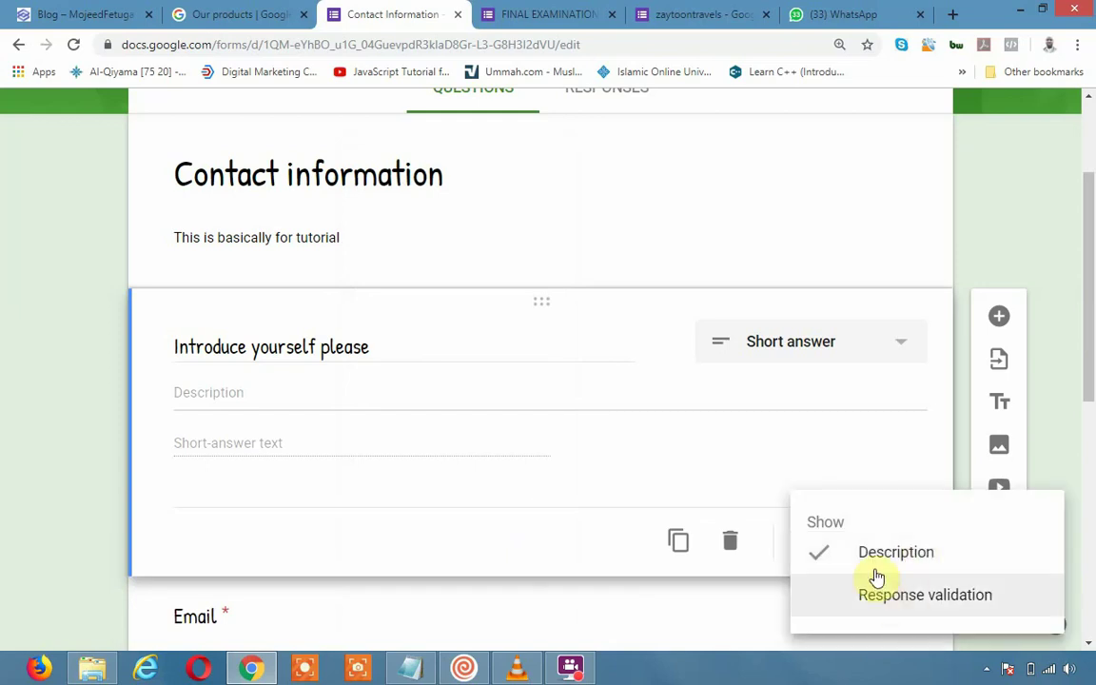
Step: Hide the question's Description field and toggle Required off and back on
{"action": "left_click", "coordinate": [856, 550]}
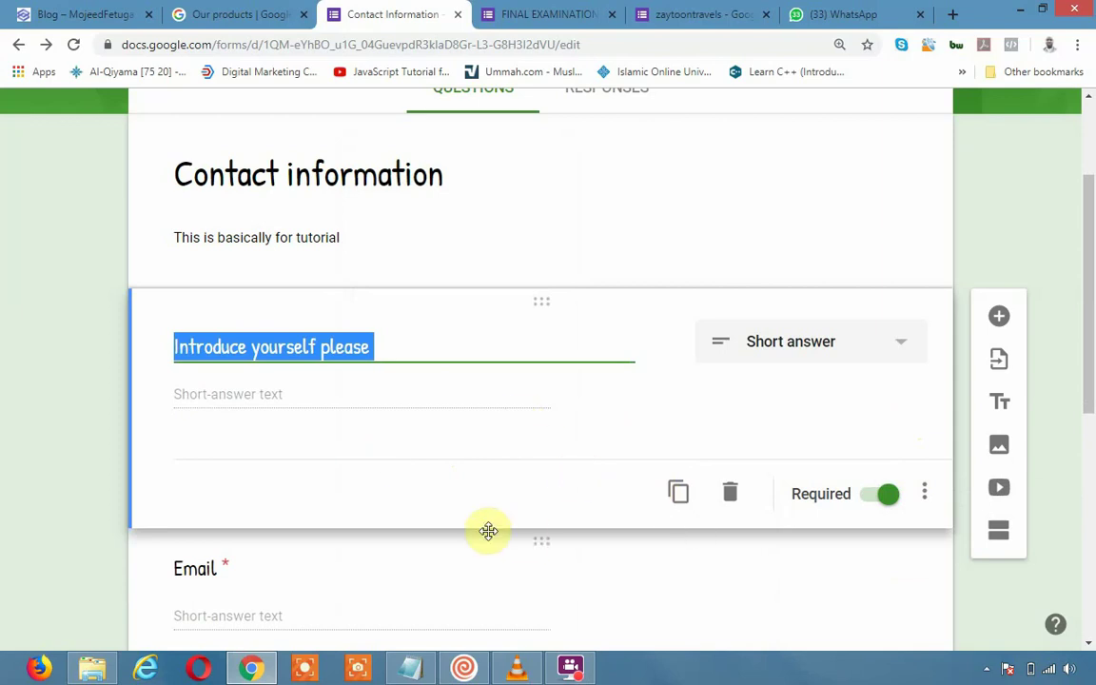
{"action": "left_click", "coordinate": [875, 500]}
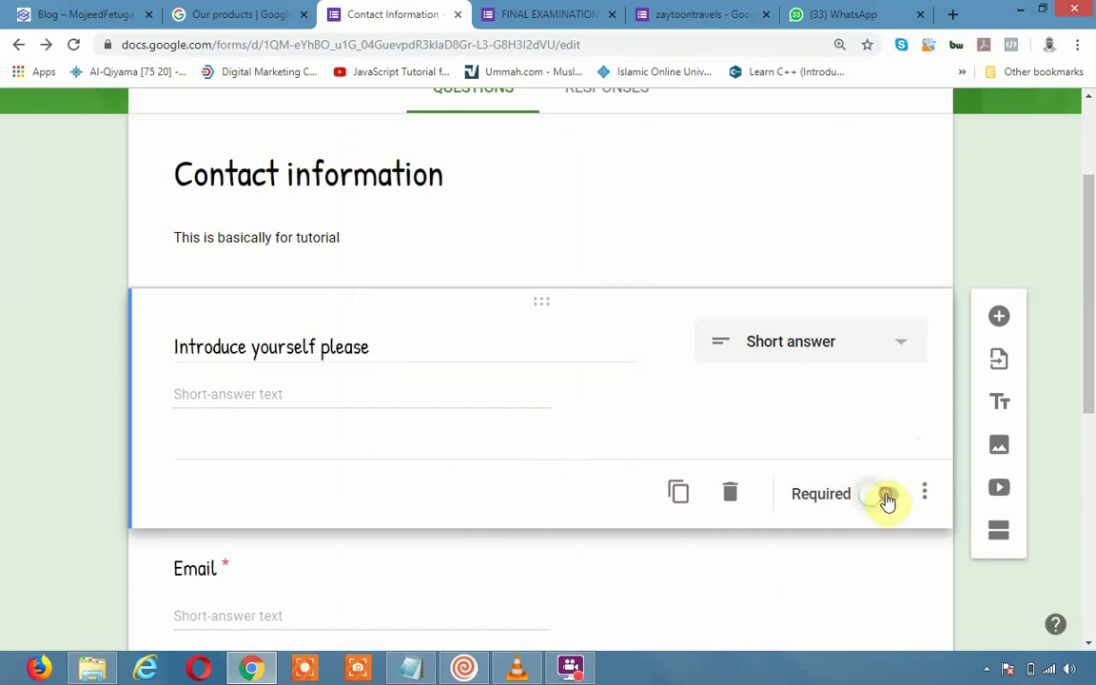
{"action": "left_click", "coordinate": [881, 501]}
{"action": "scroll", "coordinate": [865, 470], "scroll_direction": "down", "scroll_amount": 1}
{"action": "scroll", "coordinate": [860, 467], "scroll_direction": "down", "scroll_amount": 5}
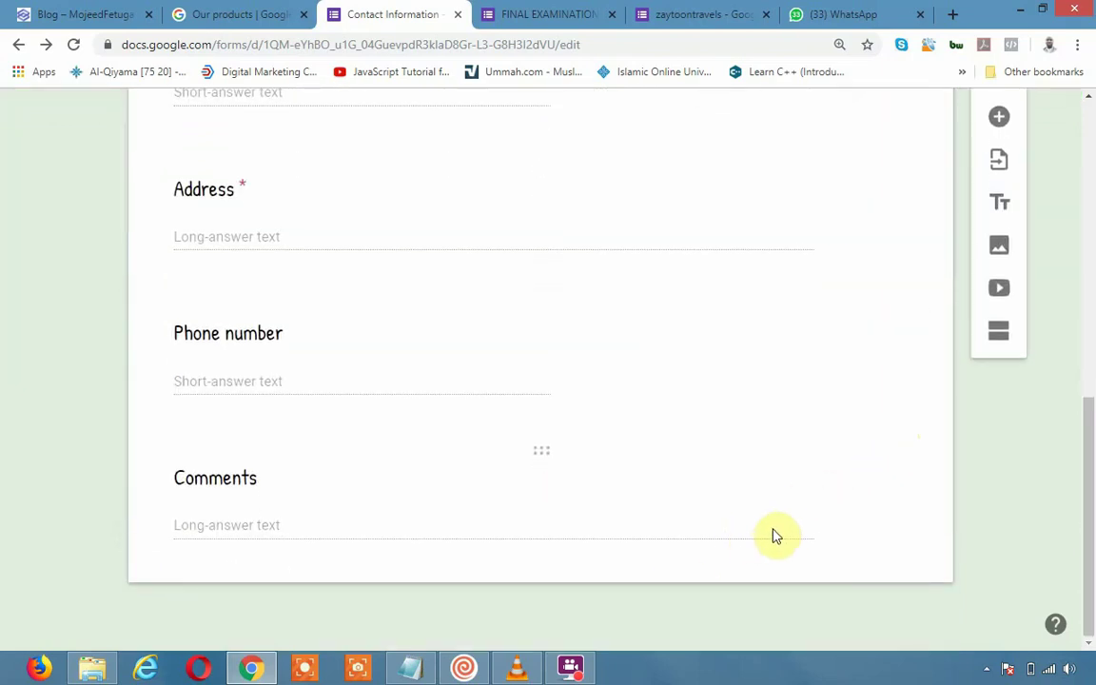
{"action": "scroll", "coordinate": [790, 523], "scroll_direction": "up", "scroll_amount": 3}
{"action": "scroll", "coordinate": [787, 495], "scroll_direction": "up", "scroll_amount": 3}
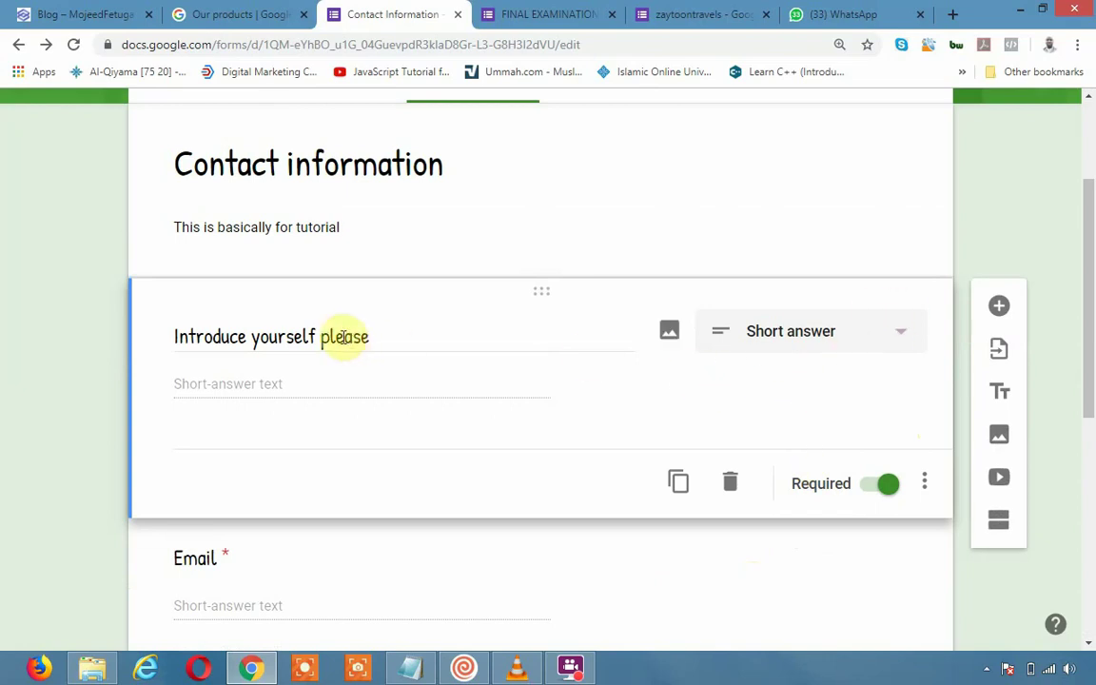
Step: Browse the By URL, Your albums and Google Drive image sources, ending on image Search
{"action": "left_click", "coordinate": [669, 332]}
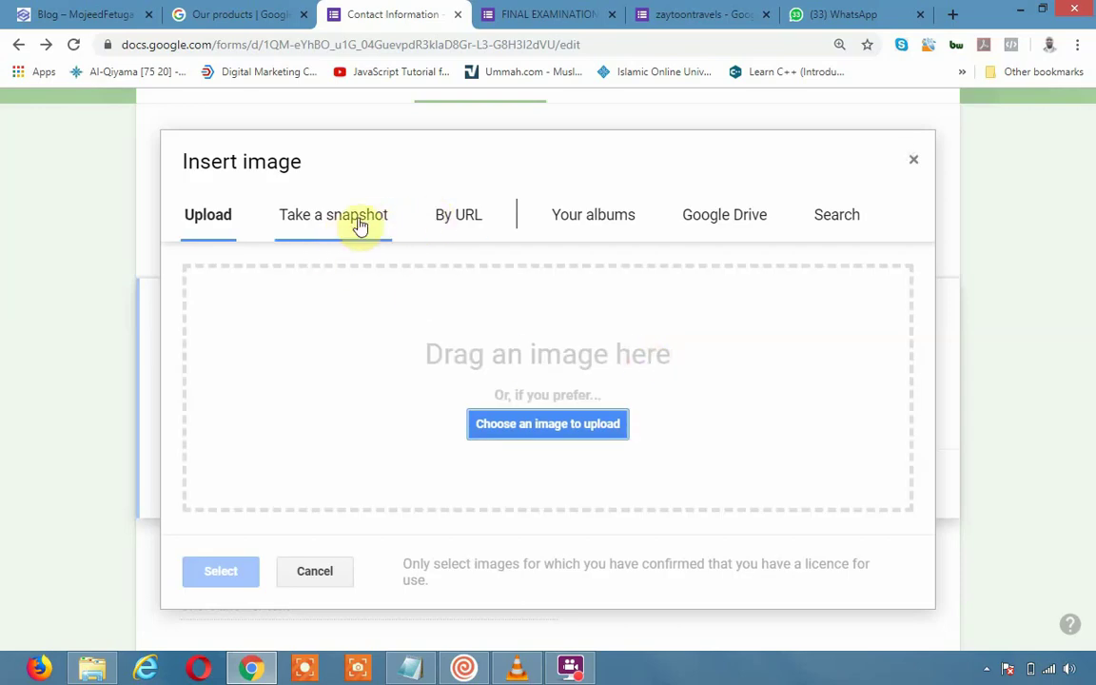
{"action": "left_click", "coordinate": [451, 225]}
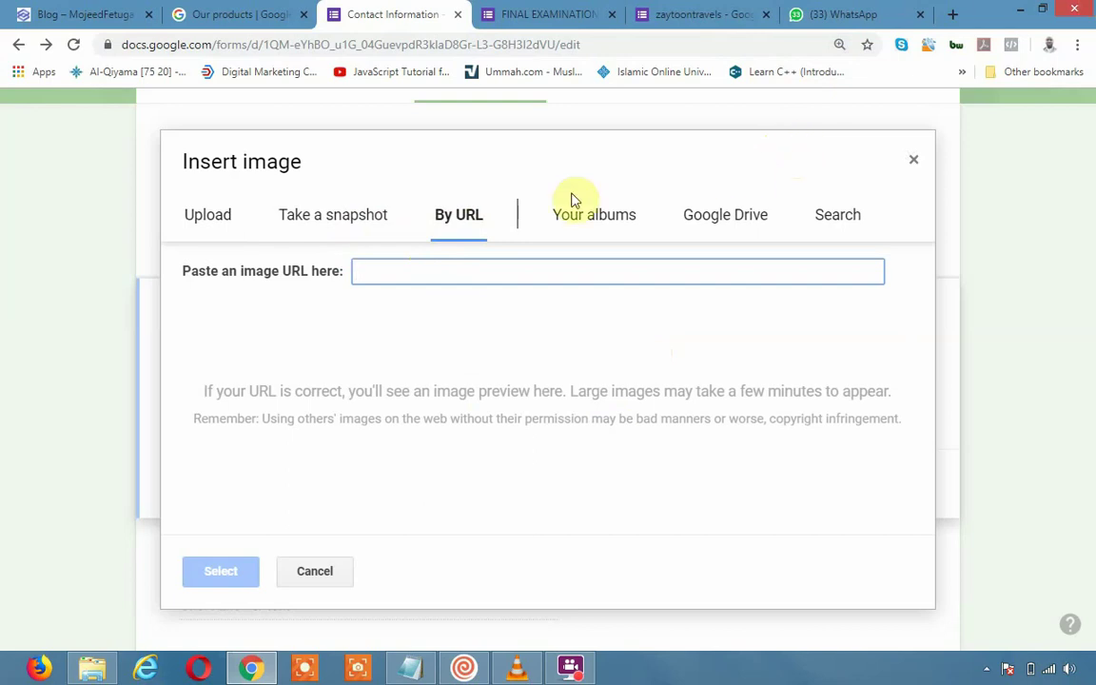
{"action": "left_click", "coordinate": [571, 217]}
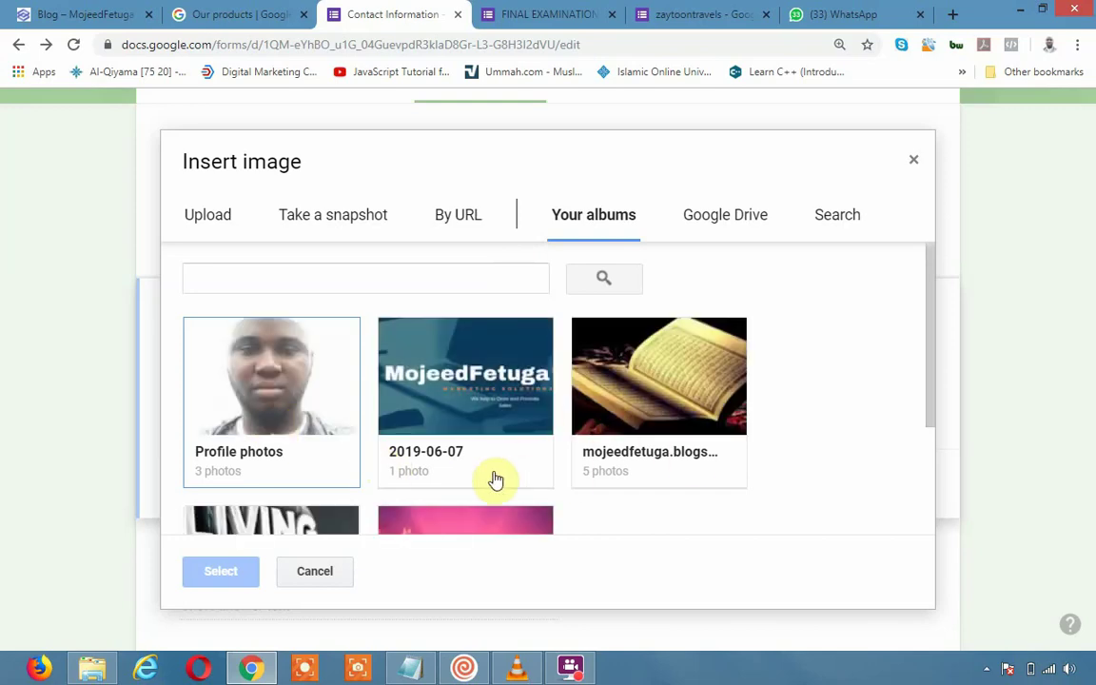
{"action": "scroll", "coordinate": [415, 488], "scroll_direction": "down", "scroll_amount": 3}
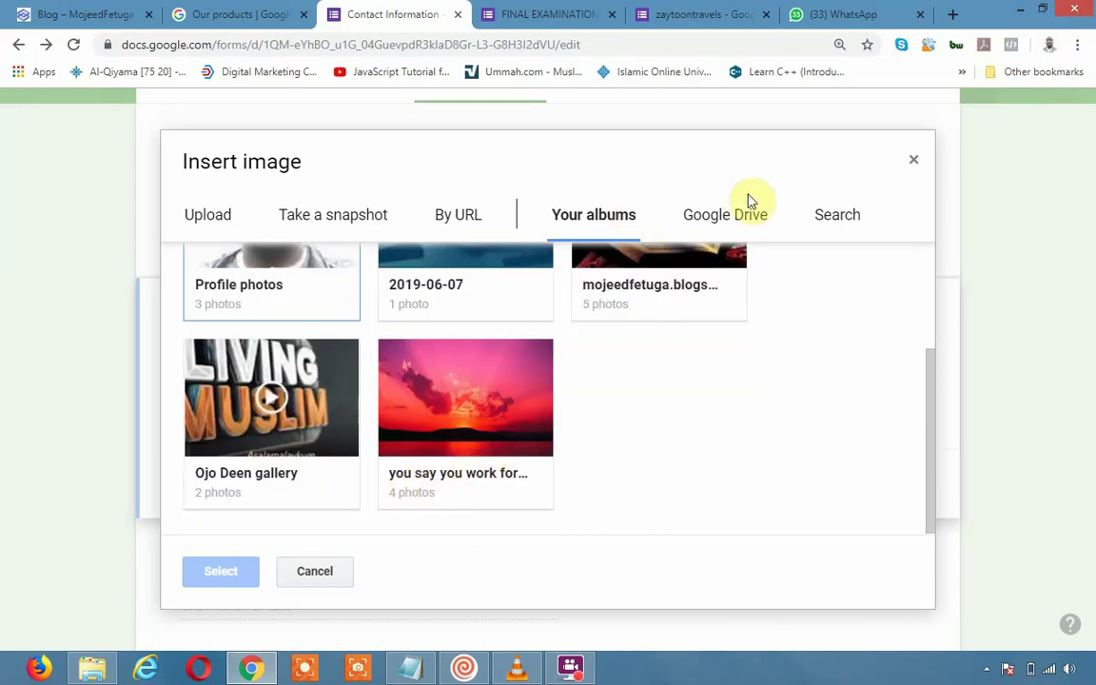
{"action": "left_click", "coordinate": [744, 209]}
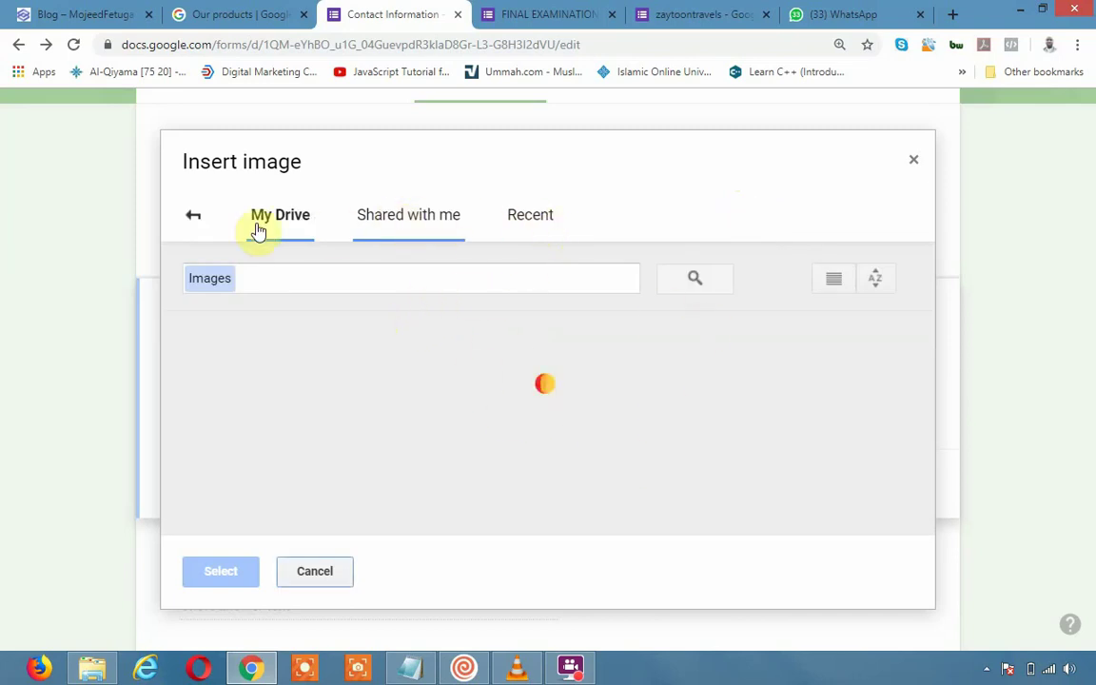
{"action": "left_click", "coordinate": [185, 210]}
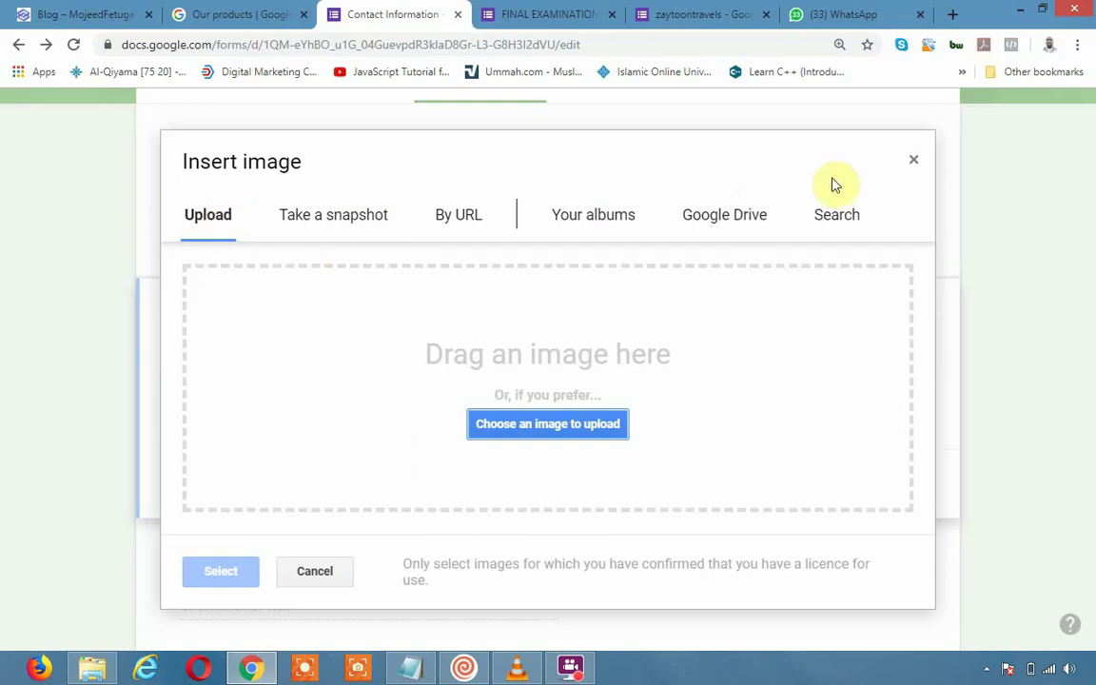
{"action": "left_click", "coordinate": [851, 217]}
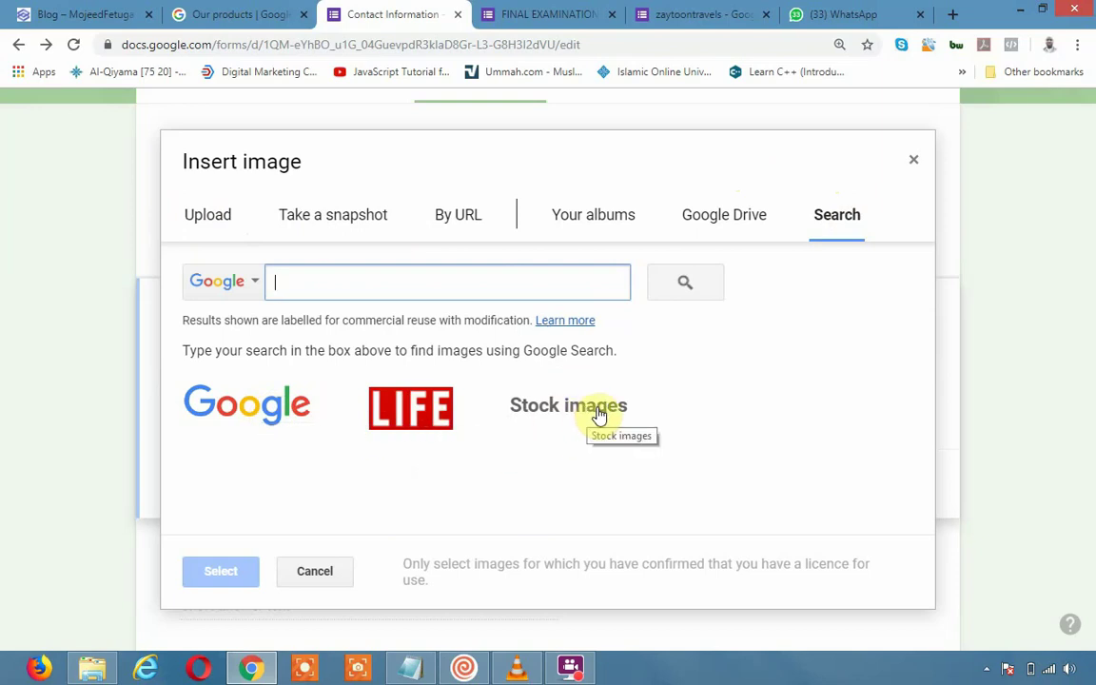
Step: Search images for 'introduction' and insert the handshake illustration into the first question
{"action": "left_click", "coordinate": [580, 279]}
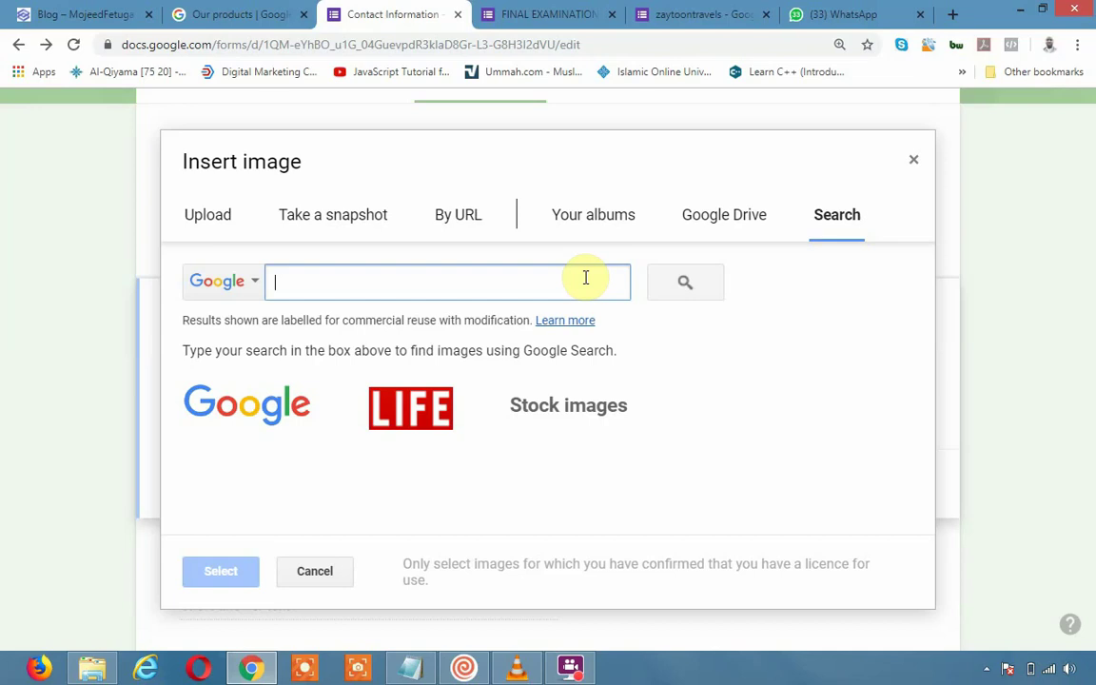
{"action": "type", "text": "introduction"}
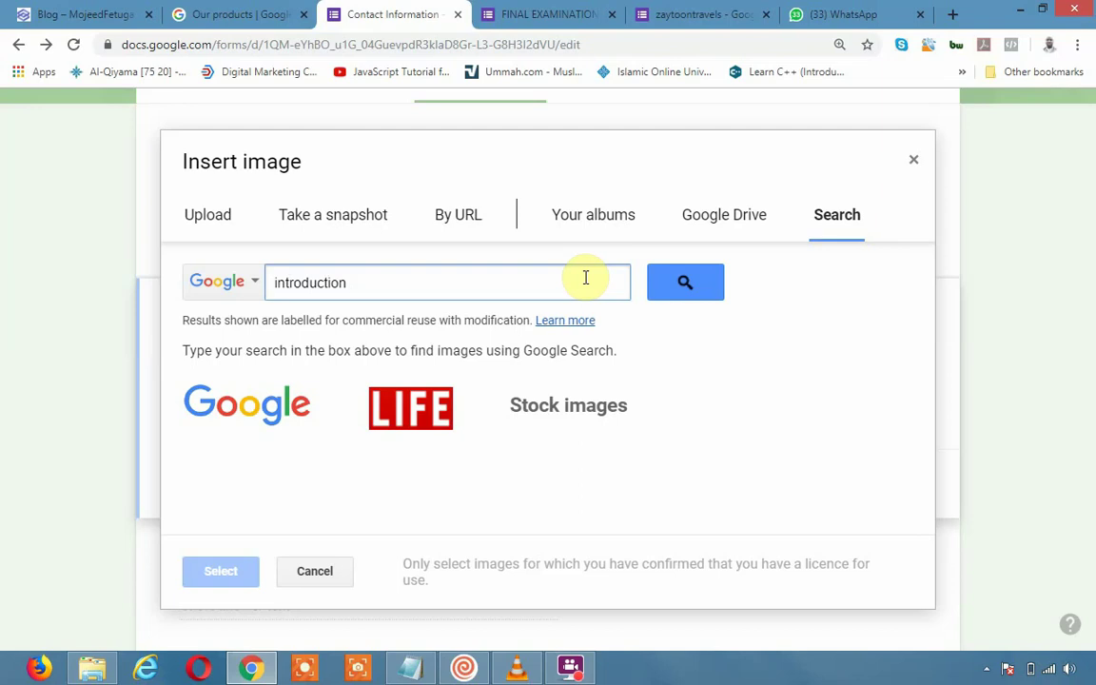
{"action": "key", "text": "Return"}
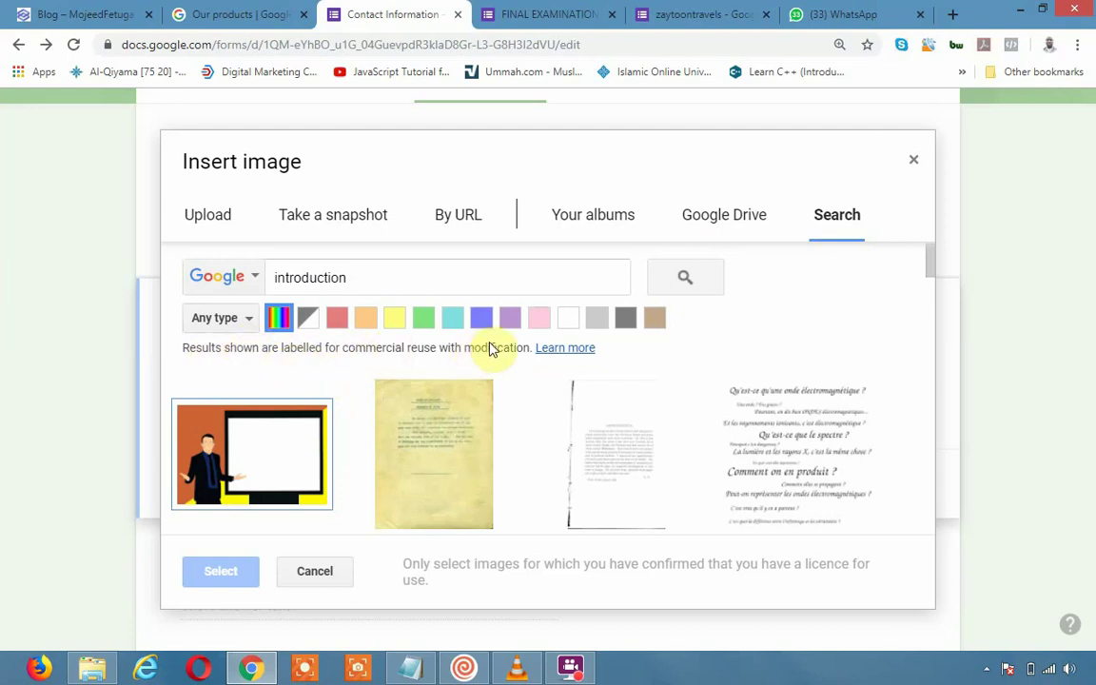
{"action": "scroll", "coordinate": [744, 424], "scroll_direction": "down", "scroll_amount": 2}
{"action": "scroll", "coordinate": [758, 435], "scroll_direction": "down", "scroll_amount": 2}
{"action": "scroll", "coordinate": [760, 435], "scroll_direction": "down", "scroll_amount": 2}
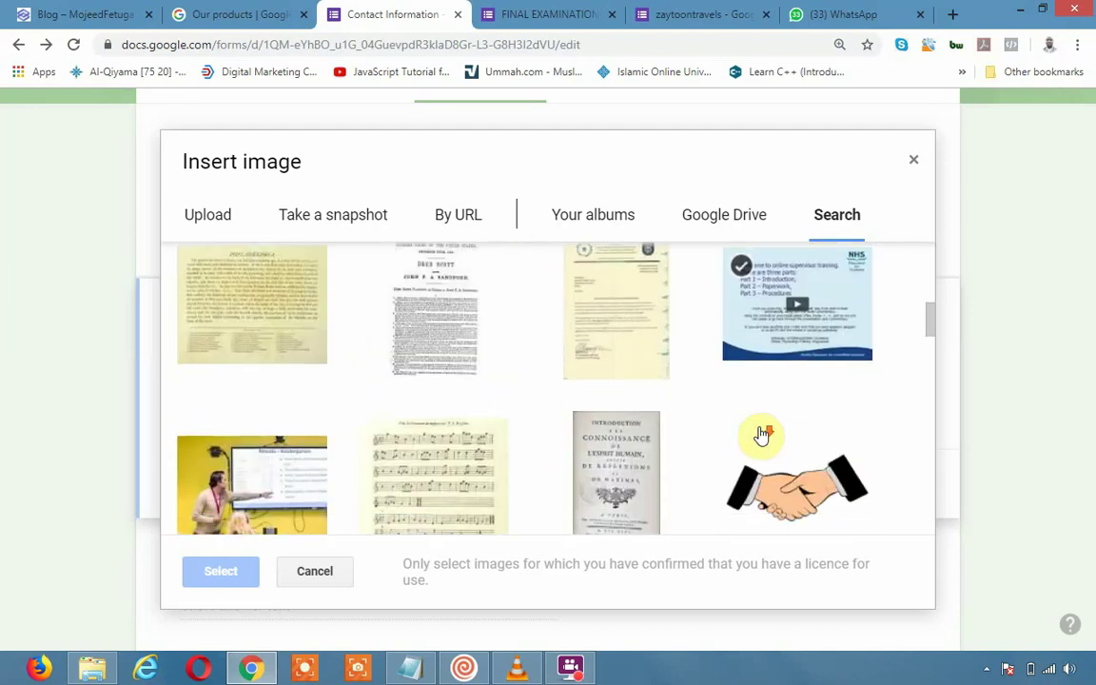
{"action": "scroll", "coordinate": [761, 435], "scroll_direction": "down", "scroll_amount": 2}
{"action": "scroll", "coordinate": [758, 436], "scroll_direction": "down", "scroll_amount": 1}
{"action": "scroll", "coordinate": [778, 371], "scroll_direction": "up", "scroll_amount": 1}
{"action": "scroll", "coordinate": [783, 357], "scroll_direction": "up", "scroll_amount": 1}
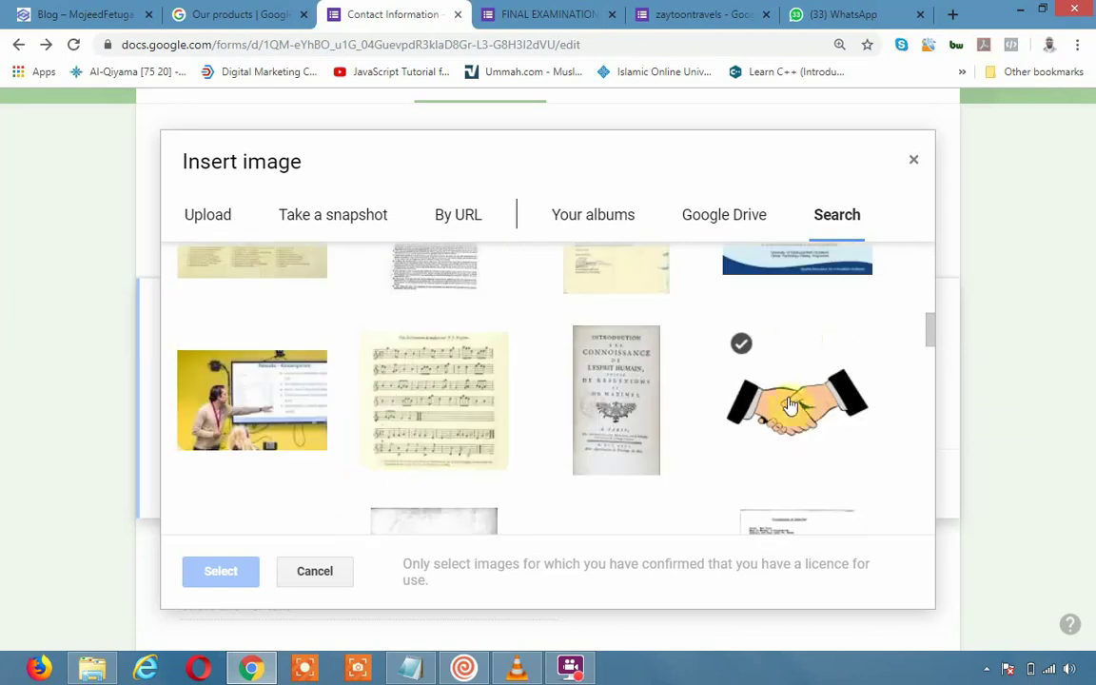
{"action": "left_click", "coordinate": [791, 409]}
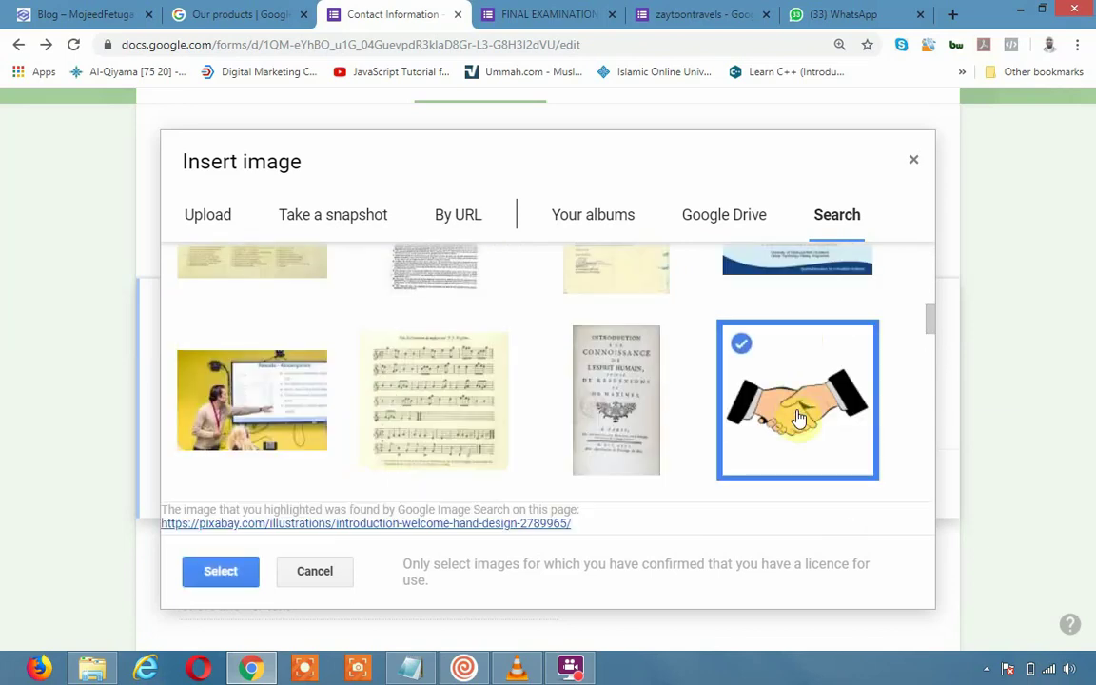
{"action": "left_click", "coordinate": [222, 572]}
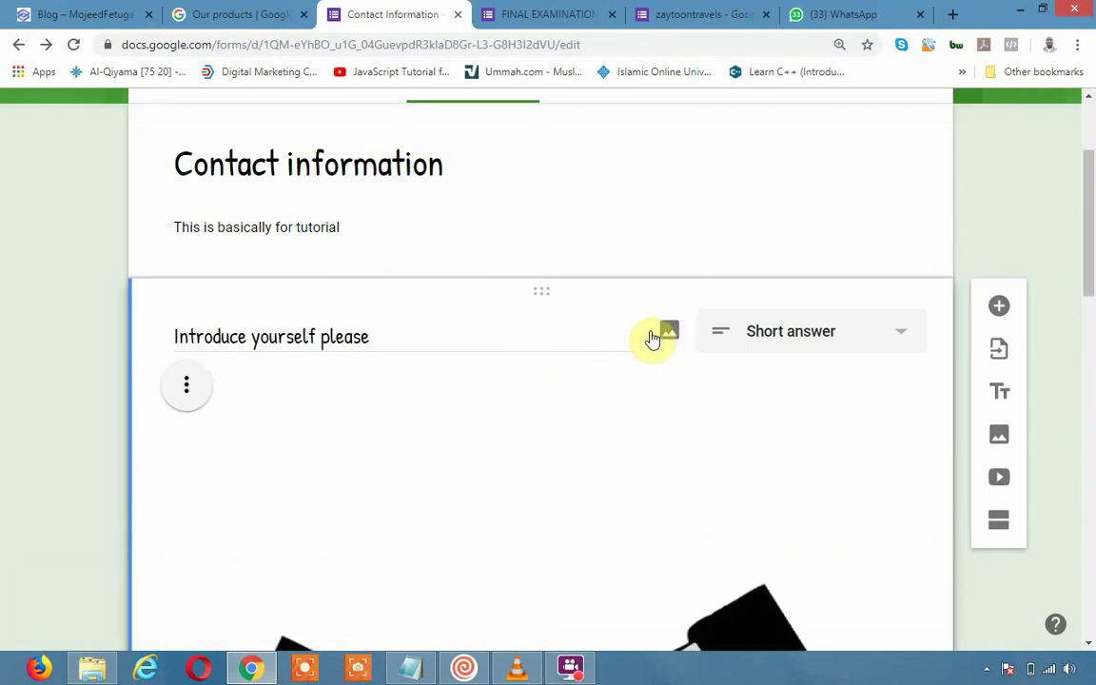
Step: Select the handshake image and drag its corner handle to start shrinking it
{"action": "scroll", "coordinate": [647, 386], "scroll_direction": "down", "scroll_amount": 5}
{"action": "scroll", "coordinate": [632, 398], "scroll_direction": "down", "scroll_amount": 2}
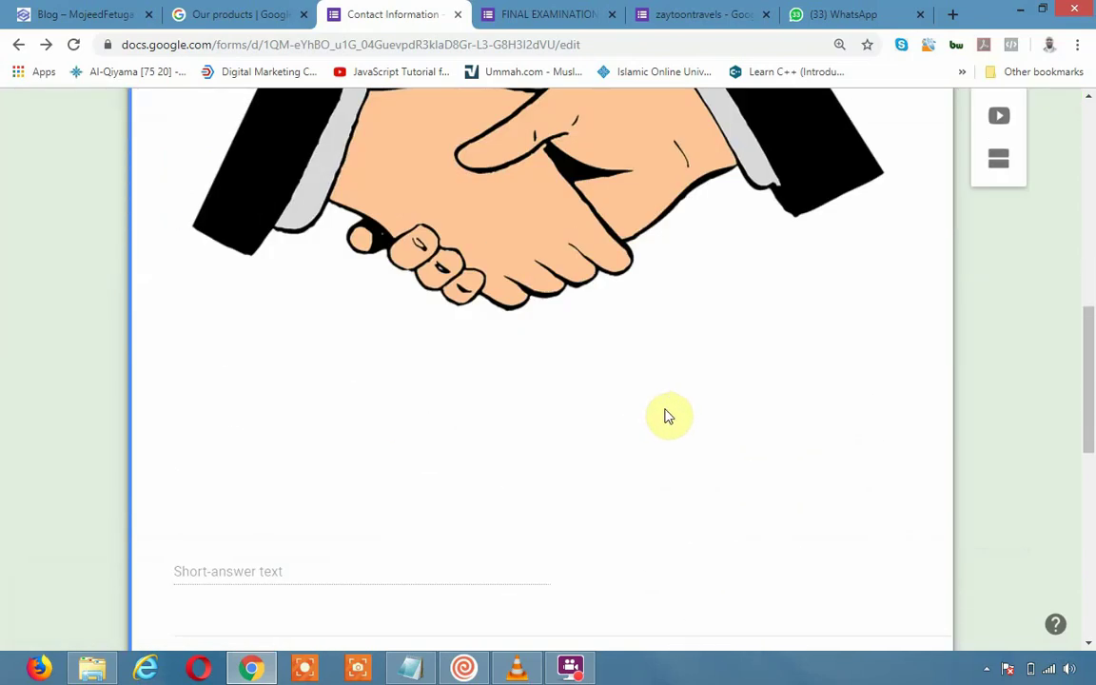
{"action": "scroll", "coordinate": [656, 295], "scroll_direction": "down", "scroll_amount": 1}
{"action": "left_click", "coordinate": [651, 261]}
{"action": "scroll", "coordinate": [904, 531], "scroll_direction": "up", "scroll_amount": 3}
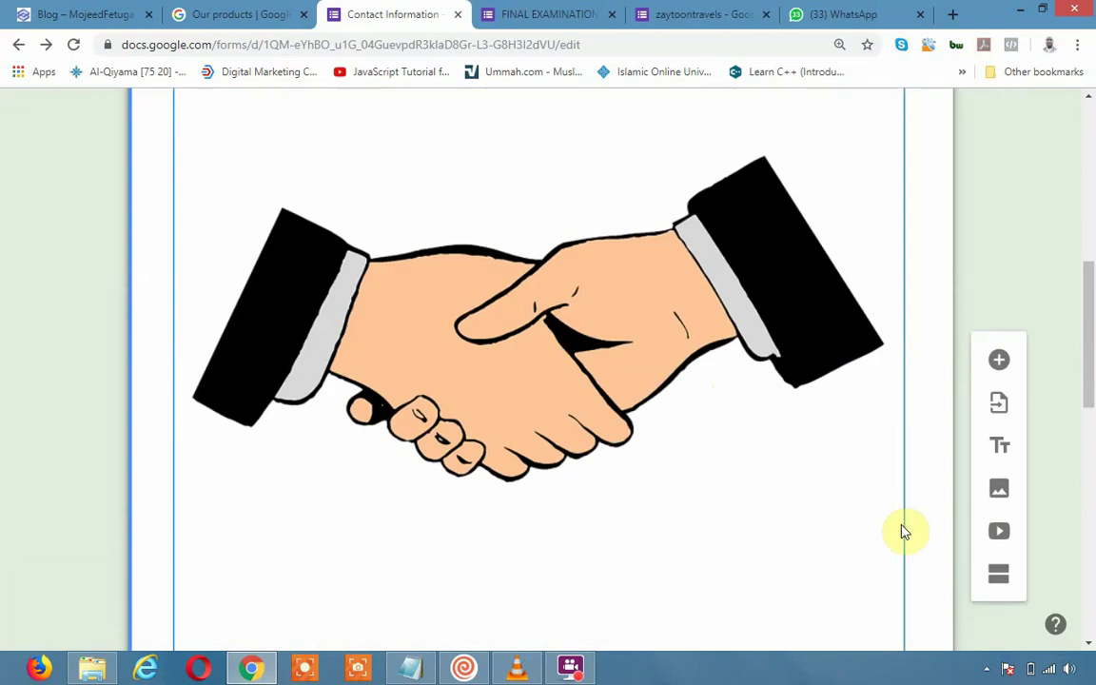
{"action": "scroll", "coordinate": [908, 526], "scroll_direction": "down", "scroll_amount": 3}
{"action": "left_click_drag", "start_coordinate": [905, 419], "coordinate": [841, 356]}
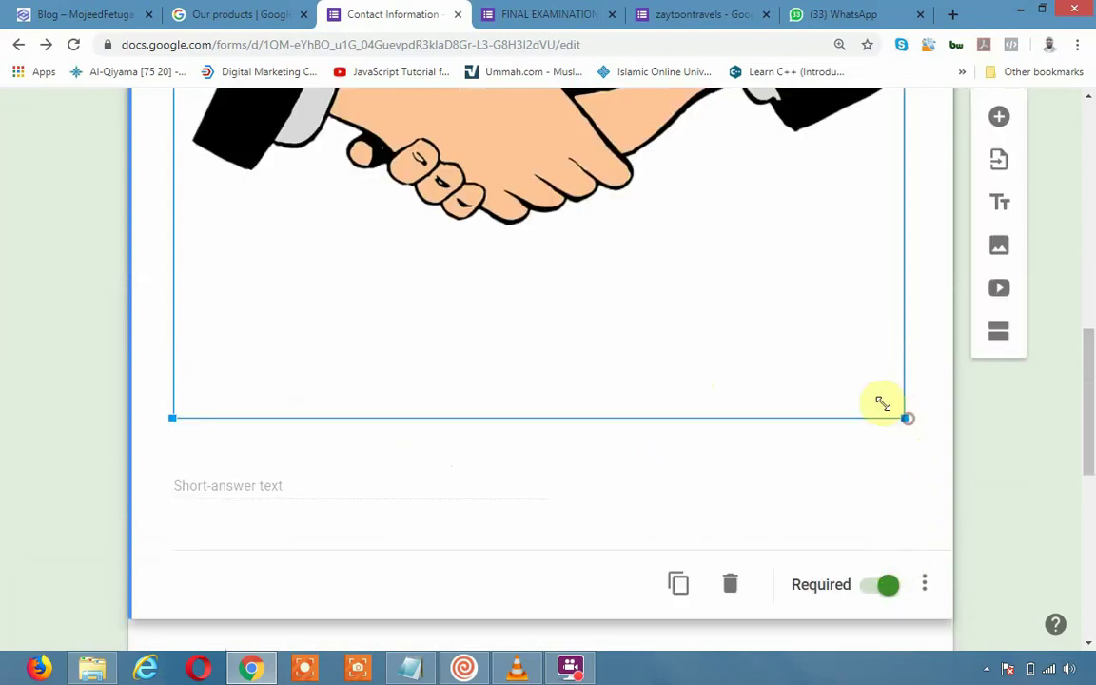
{"action": "left_click_drag", "start_coordinate": [799, 248], "coordinate": [475, 24]}
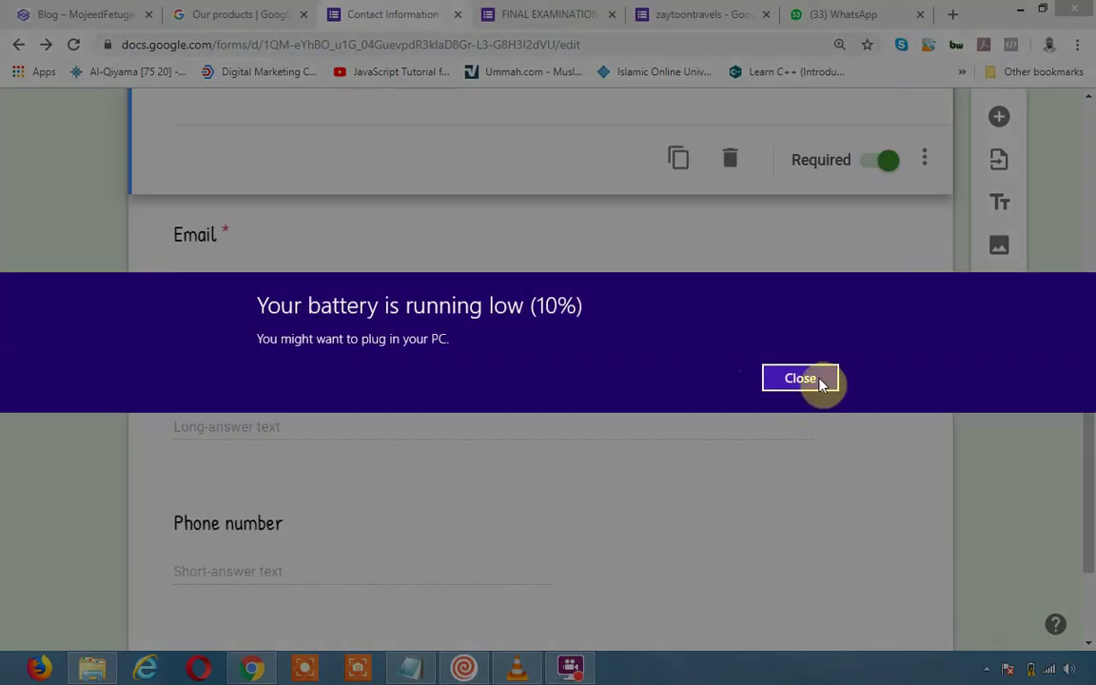
{"action": "left_click", "coordinate": [813, 378]}
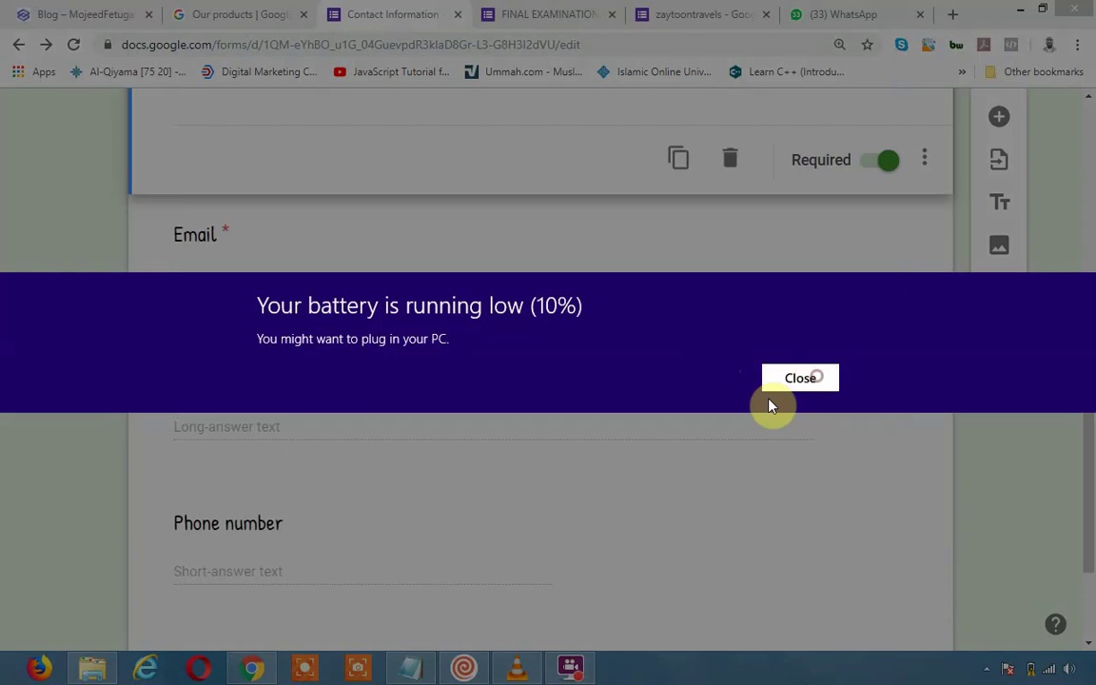
Step: Drag the corner further to make the handshake image small, then deselect it
{"action": "scroll", "coordinate": [746, 411], "scroll_direction": "up", "scroll_amount": 4}
{"action": "scroll", "coordinate": [594, 408], "scroll_direction": "up", "scroll_amount": 2}
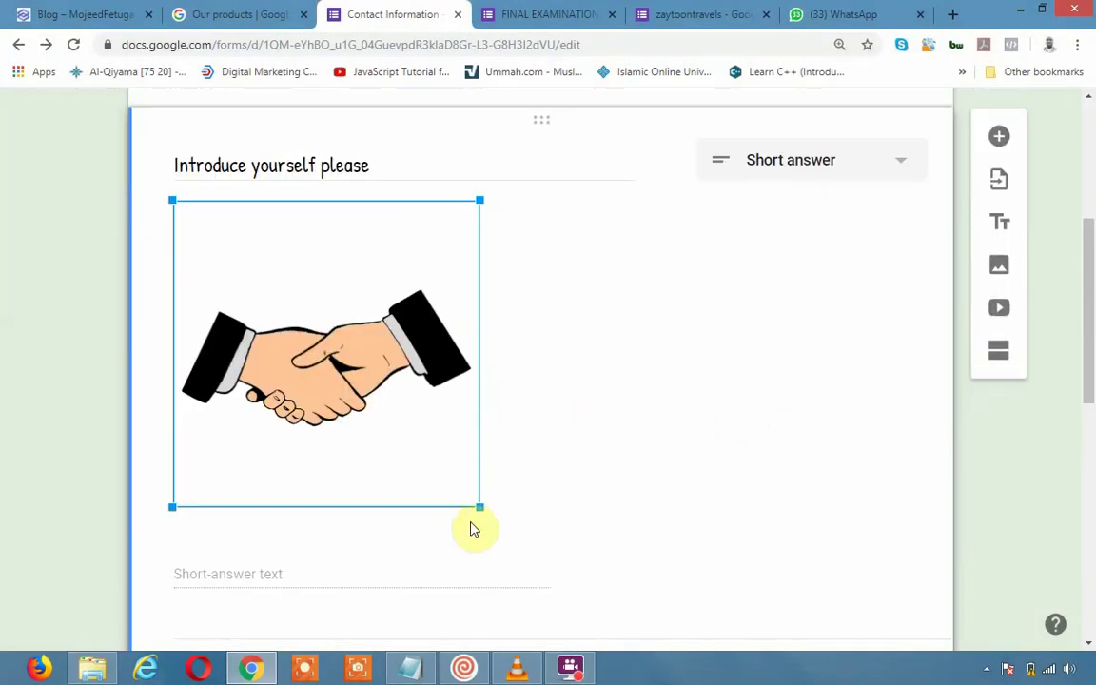
{"action": "mouse_move", "coordinate": [478, 507]}
{"action": "left_mouse_down"}
{"action": "mouse_move", "coordinate": [229, 250]}
{"action": "mouse_move", "coordinate": [236, 237]}
{"action": "left_mouse_up"}
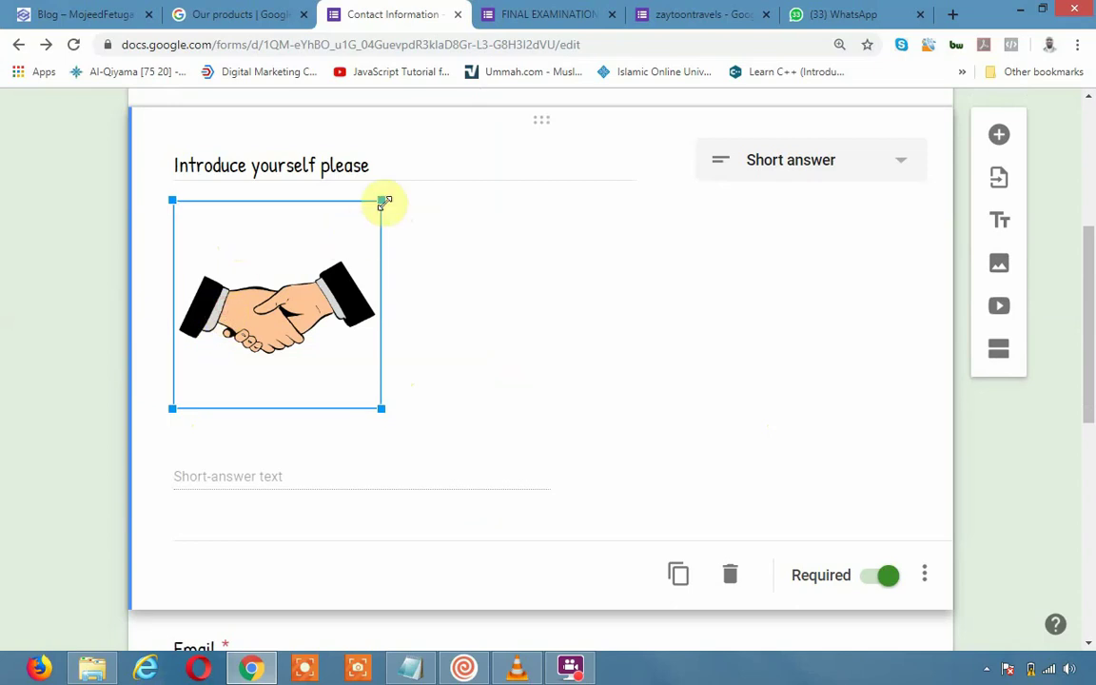
{"action": "left_click", "coordinate": [784, 432]}
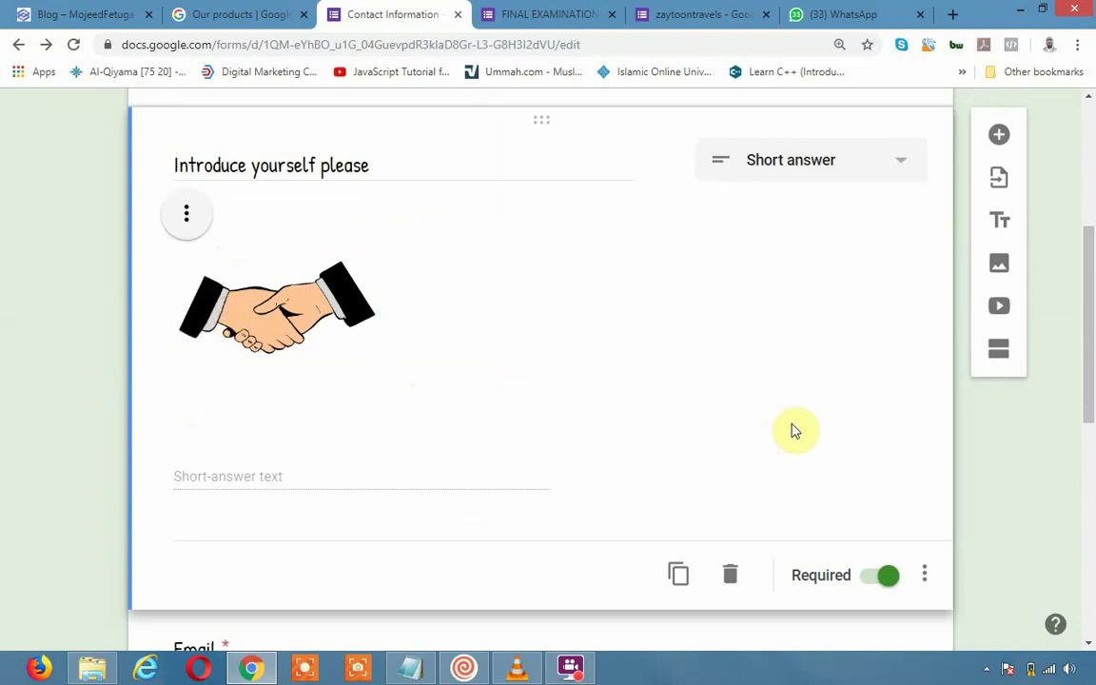
{"action": "scroll", "coordinate": [686, 502], "scroll_direction": "down", "scroll_amount": 3}
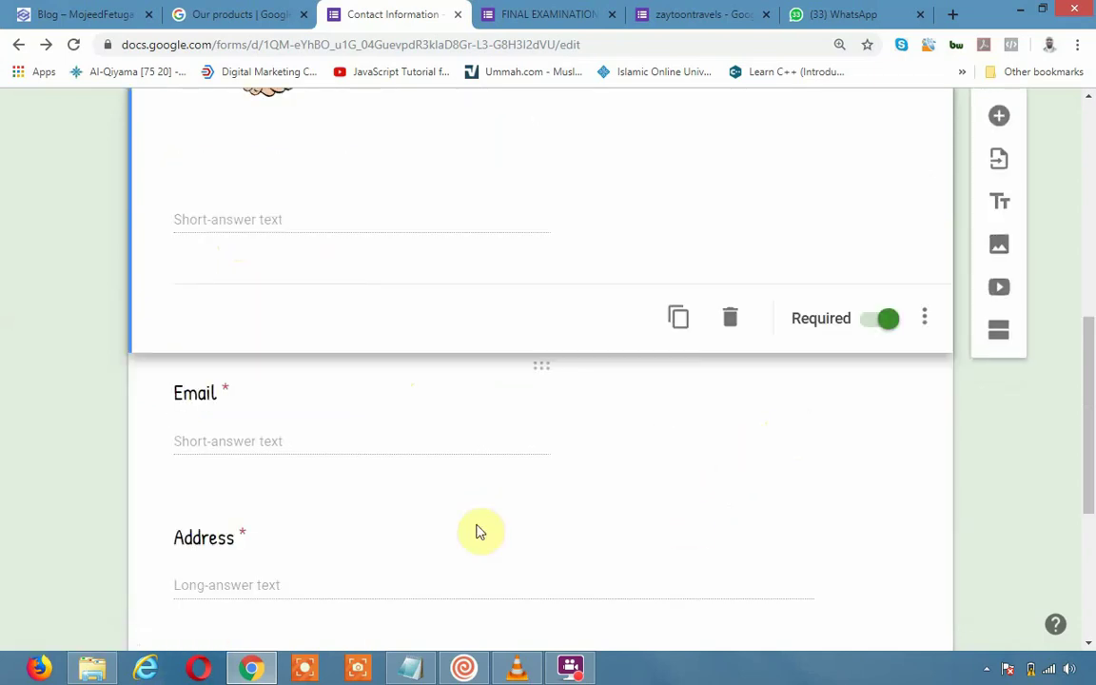
Step: Keep Email address as the Email question's response validation rule
{"action": "left_click", "coordinate": [281, 426]}
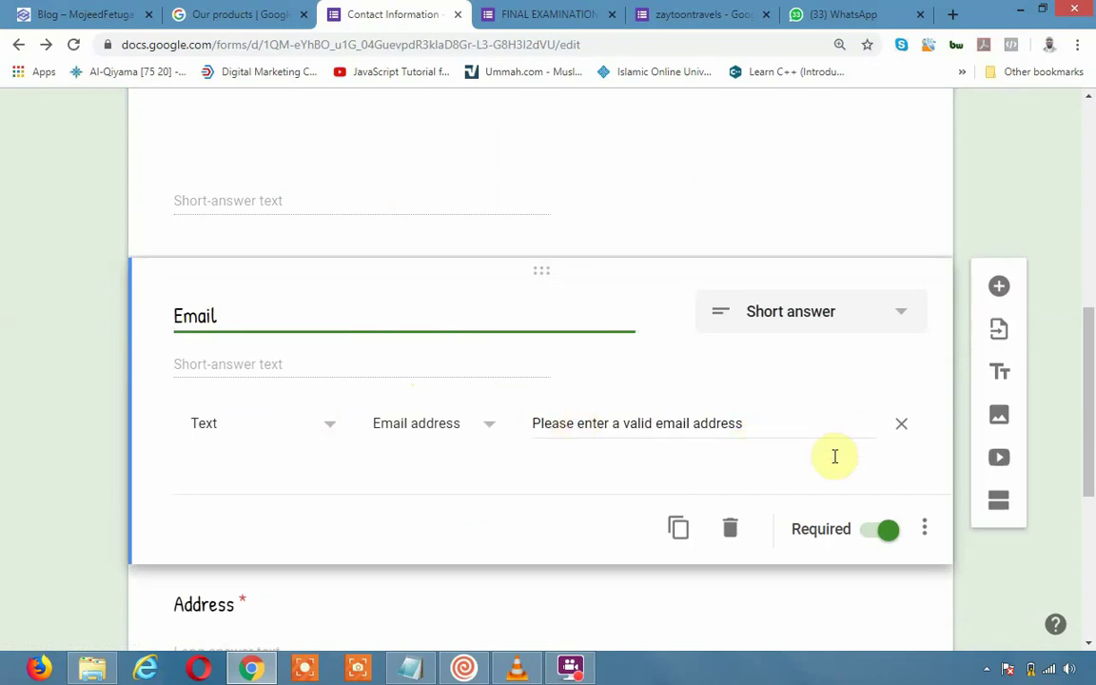
{"action": "left_click", "coordinate": [482, 433]}
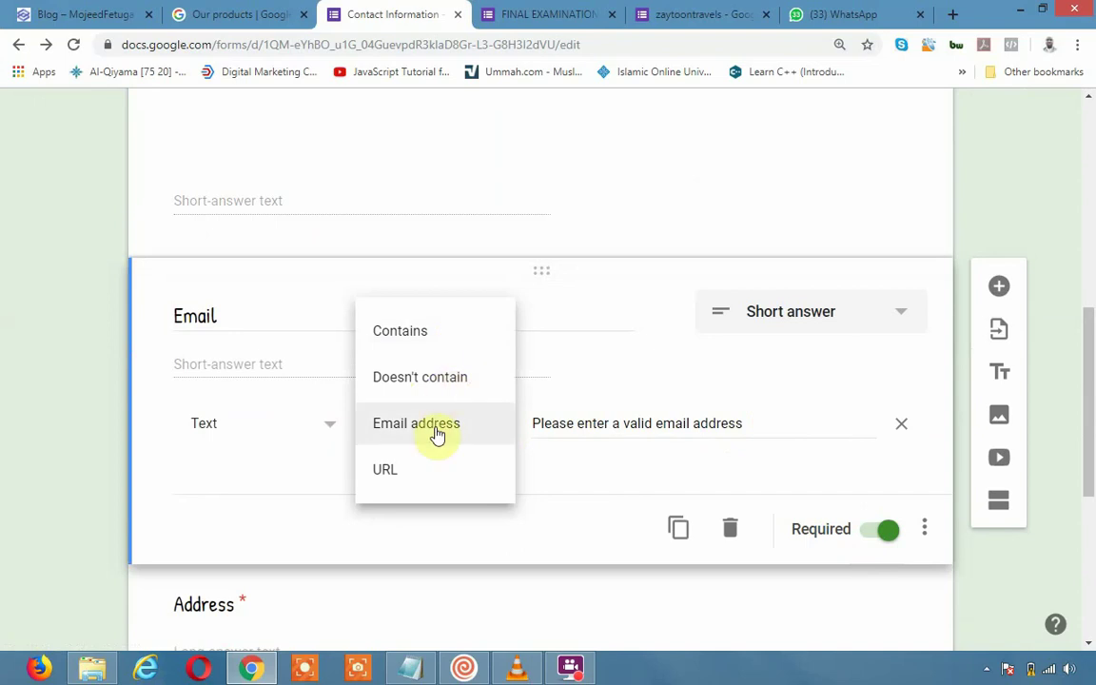
{"action": "left_click", "coordinate": [748, 461]}
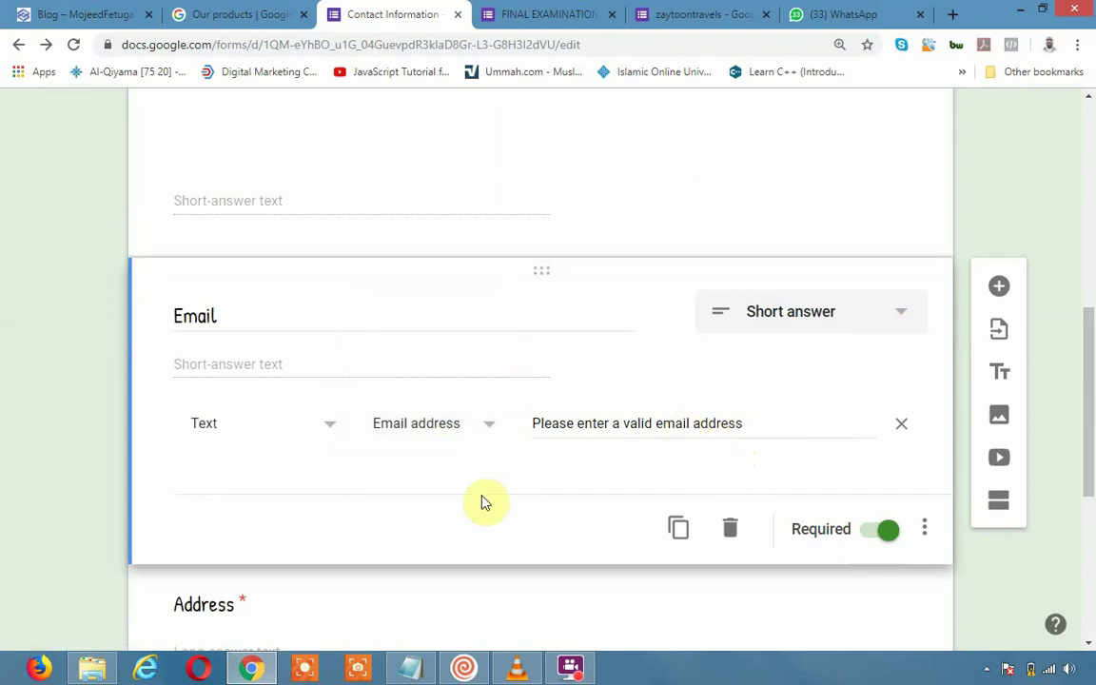
{"action": "scroll", "coordinate": [497, 513], "scroll_direction": "down", "scroll_amount": 3}
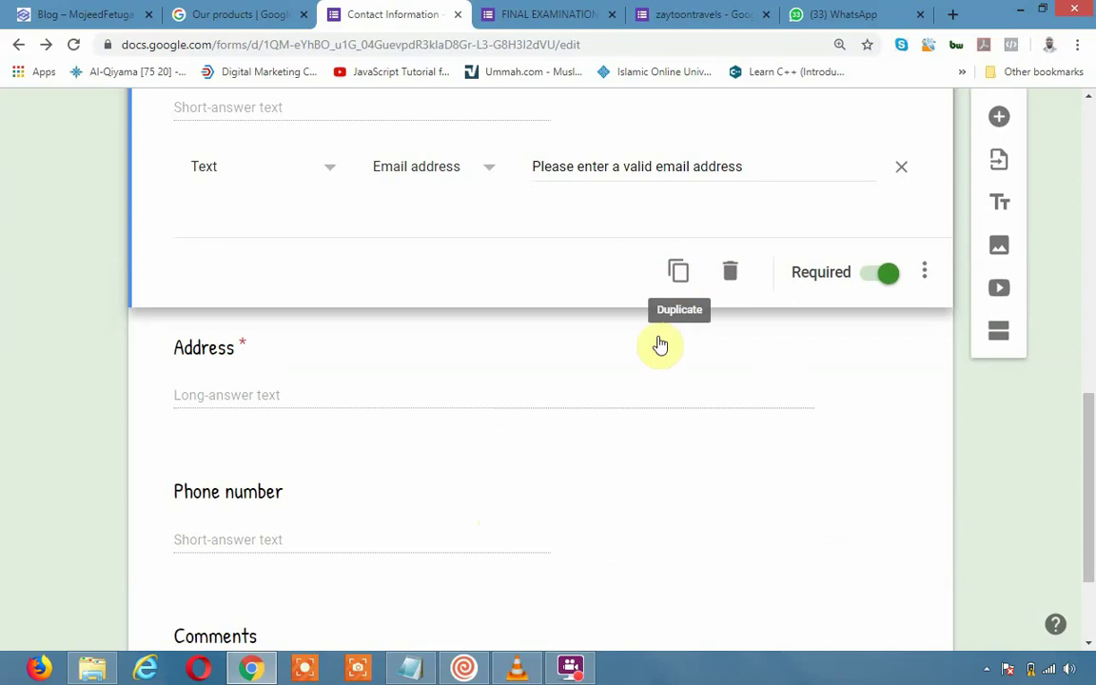
Step: Duplicate the Address question and turn the copy into a Short answer Phone number question
{"action": "left_click", "coordinate": [543, 381]}
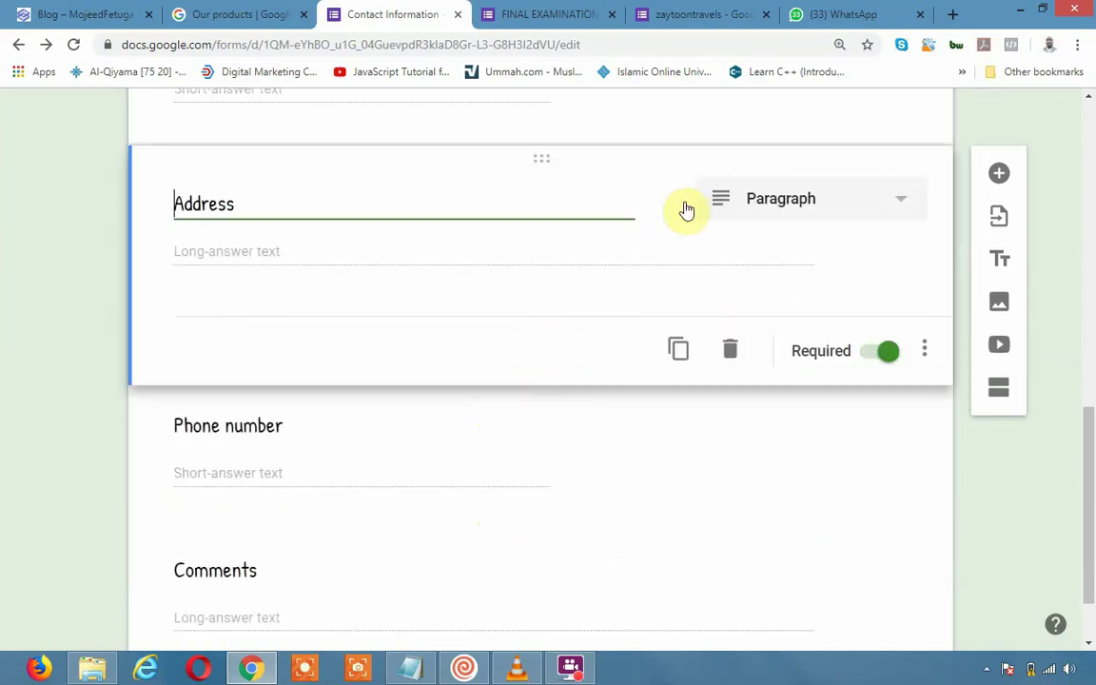
{"action": "left_click", "coordinate": [677, 349]}
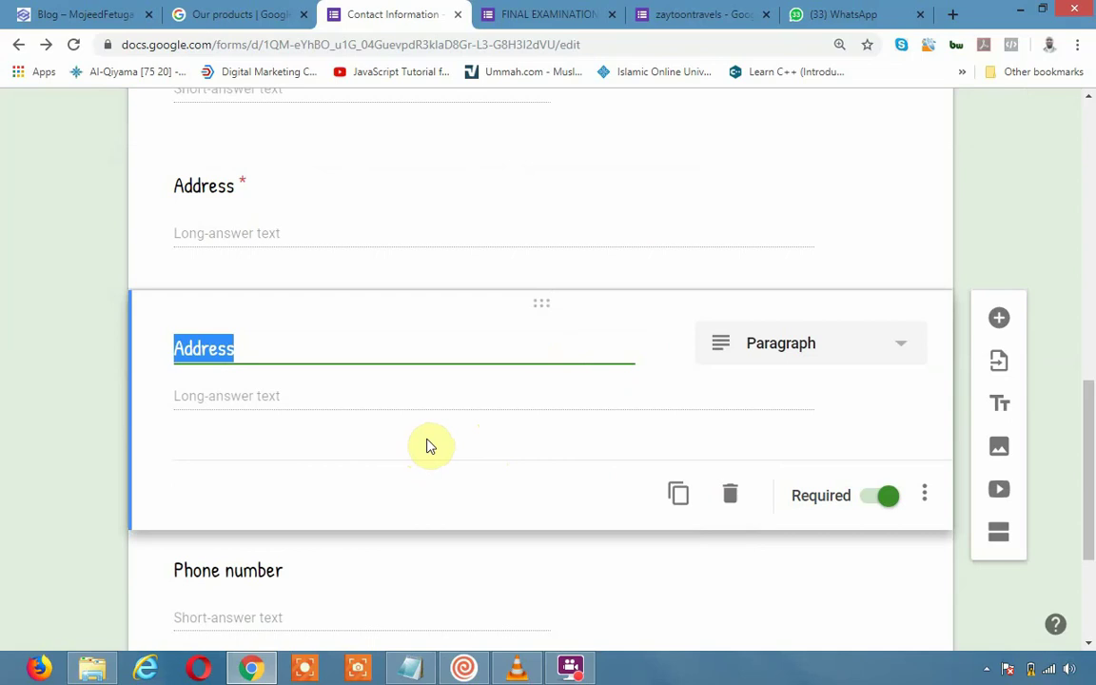
{"action": "left_click", "coordinate": [868, 344]}
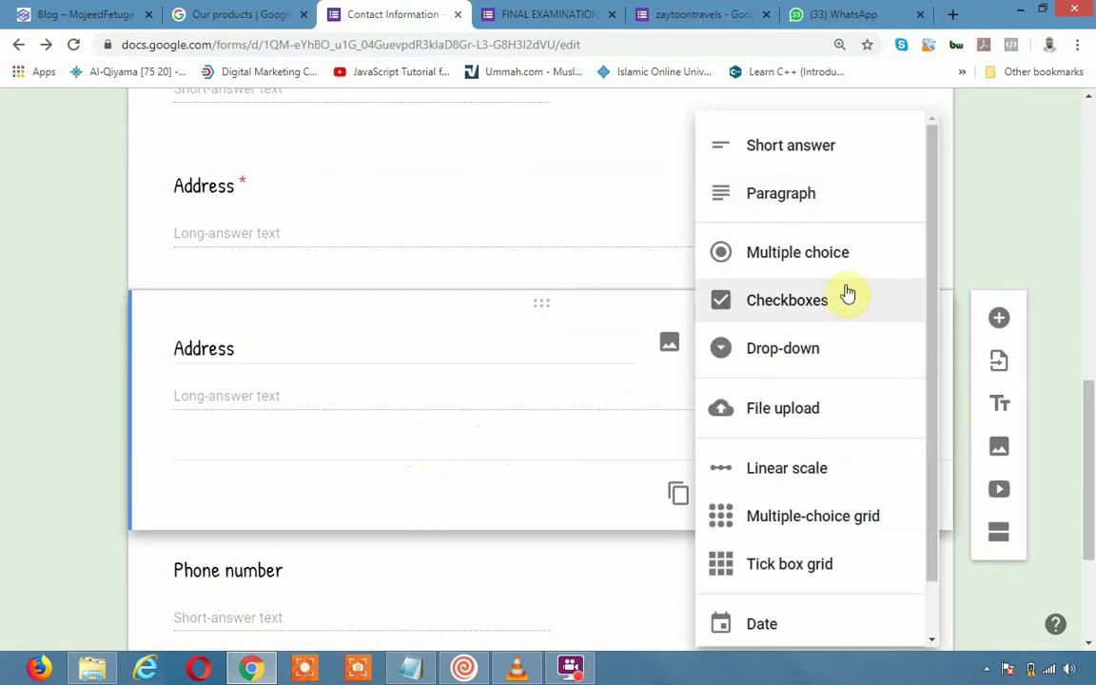
{"action": "left_click", "coordinate": [342, 575]}
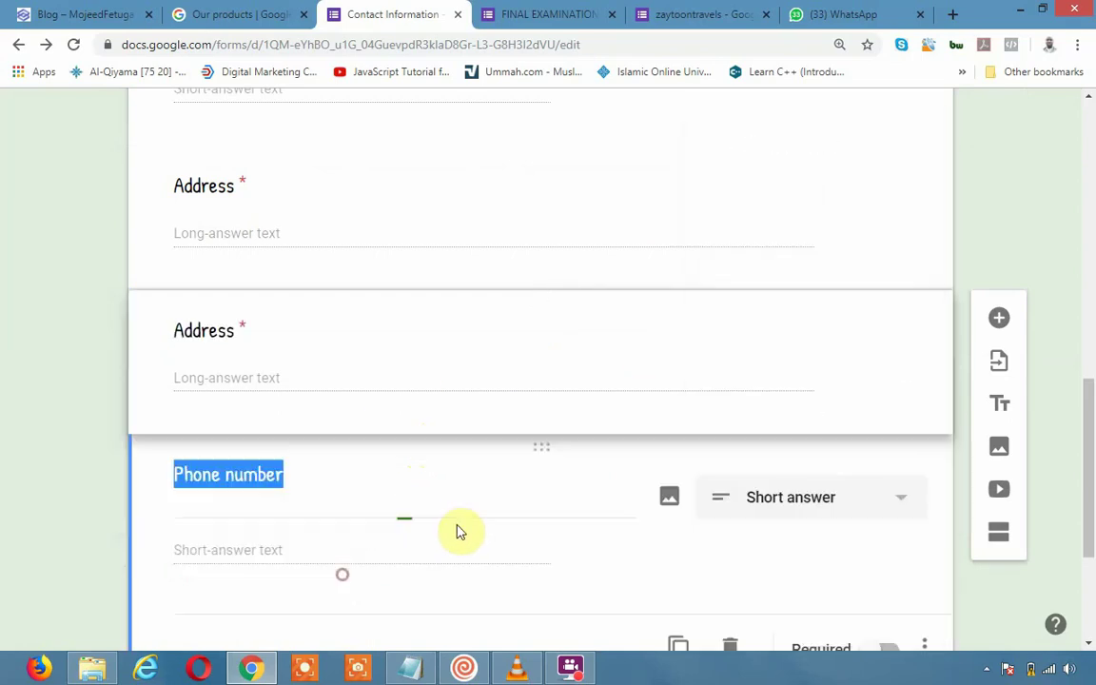
{"action": "scroll", "coordinate": [457, 532], "scroll_direction": "down", "scroll_amount": 3}
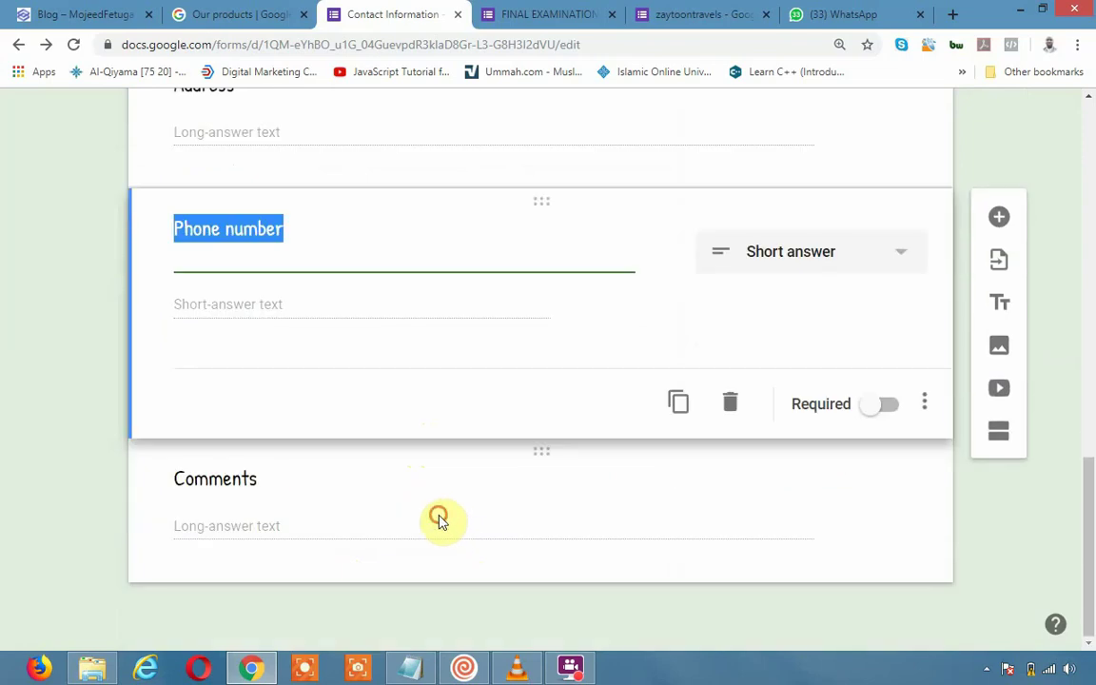
{"action": "left_click", "coordinate": [438, 518]}
Step: Replace the Comments title, discarding a draft wording, with 'What is your opinion on the event ?'
{"action": "double_click", "coordinate": [312, 393]}
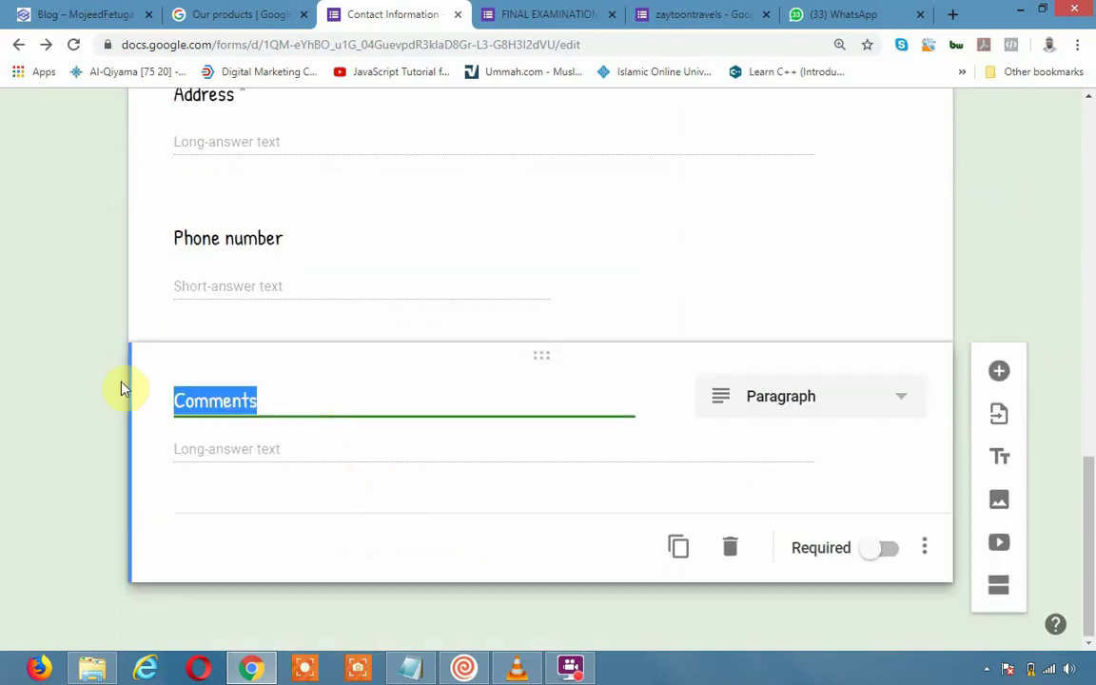
{"action": "type", "text": "how"}
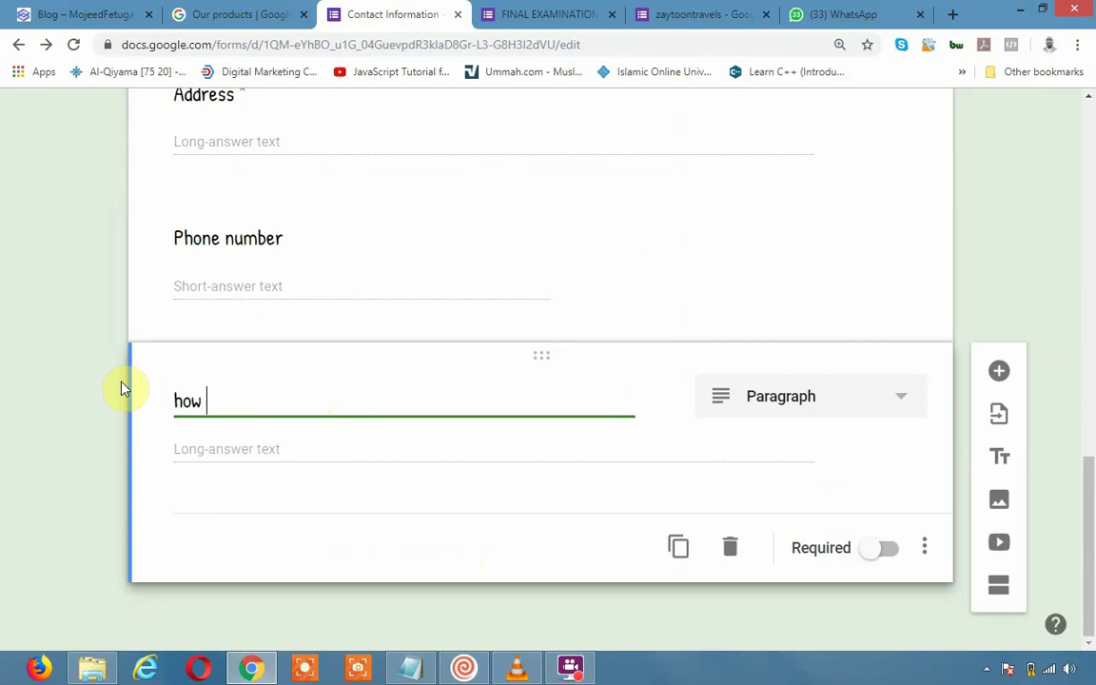
{"action": "type", "text": " do you like "}
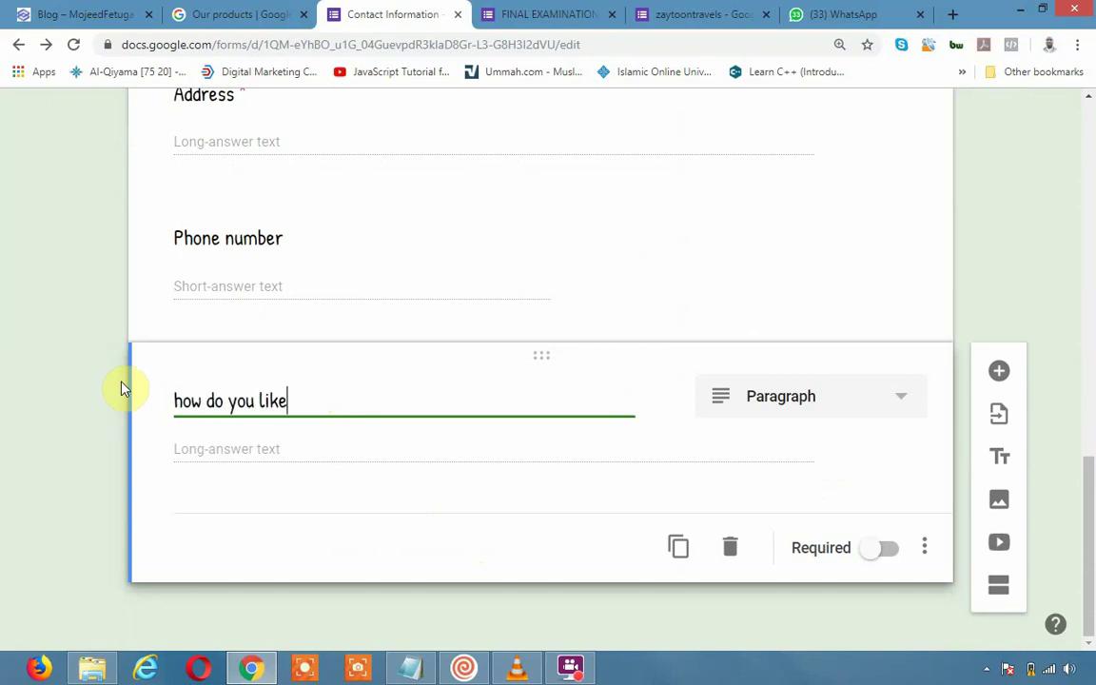
{"action": "type", "text": "this"}
{"action": "key", "text": "ctrl+a"}
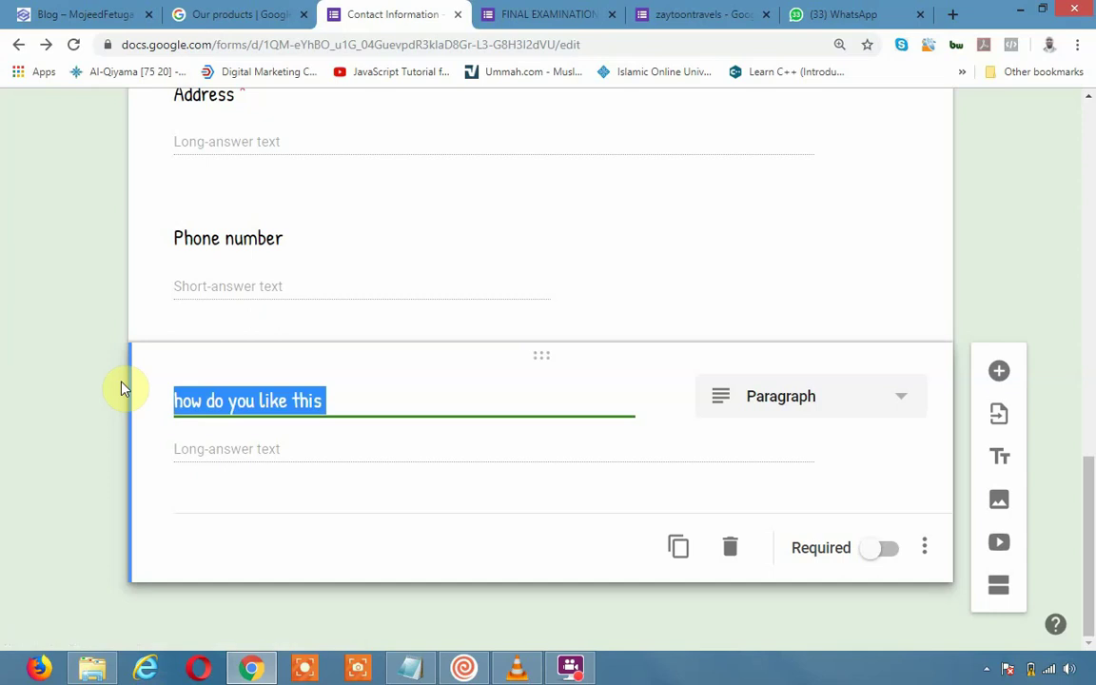
{"action": "key", "text": "BackSpace"}
{"action": "type", "text": "What is "}
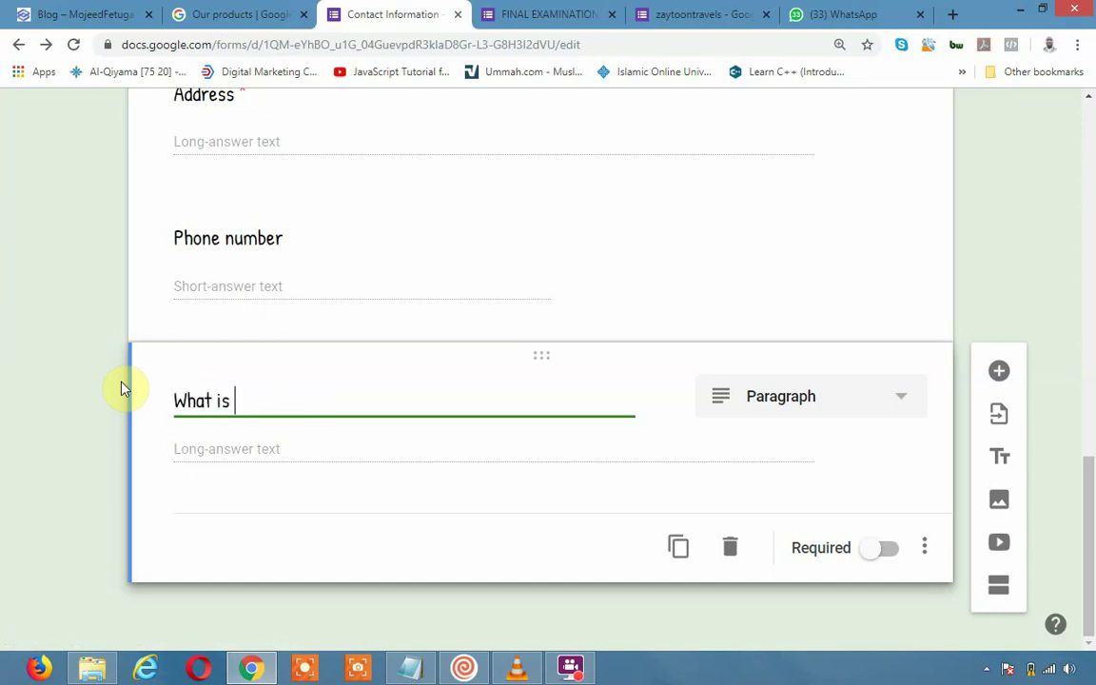
{"action": "type", "text": "your op"}
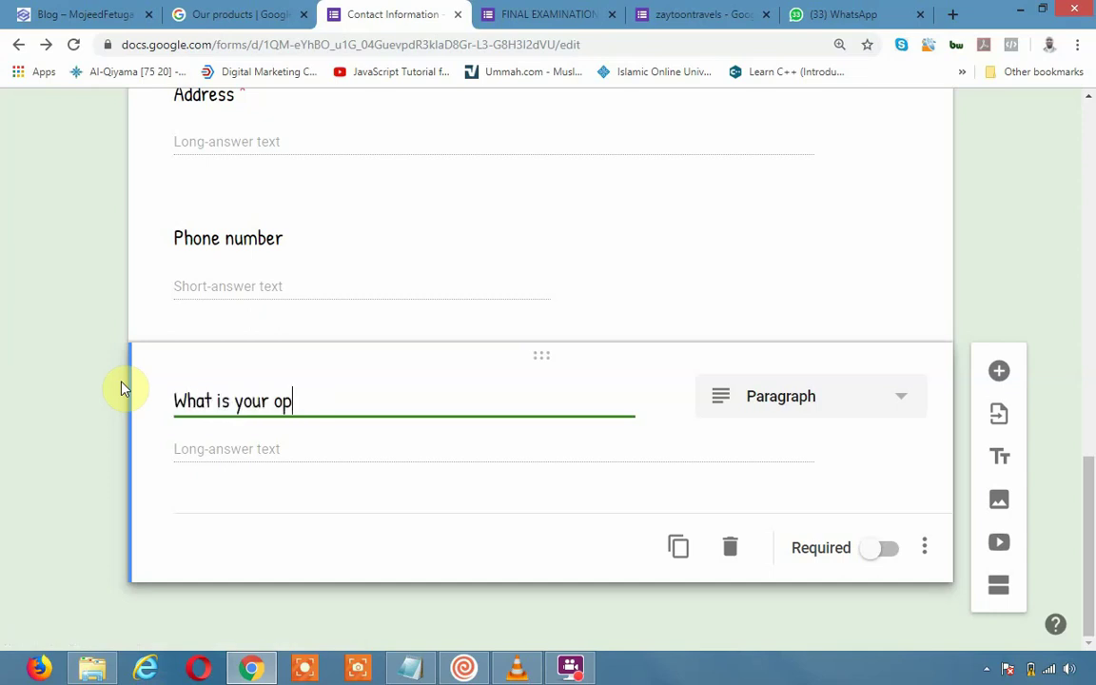
{"action": "type", "text": "in"}
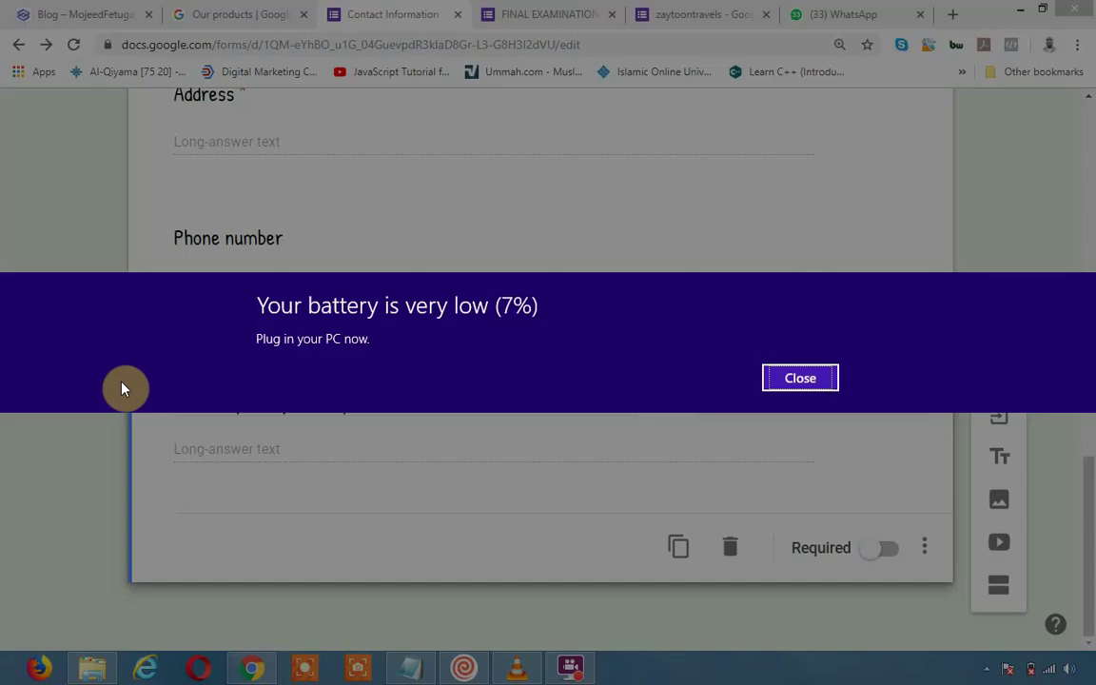
{"action": "key", "text": "Return"}
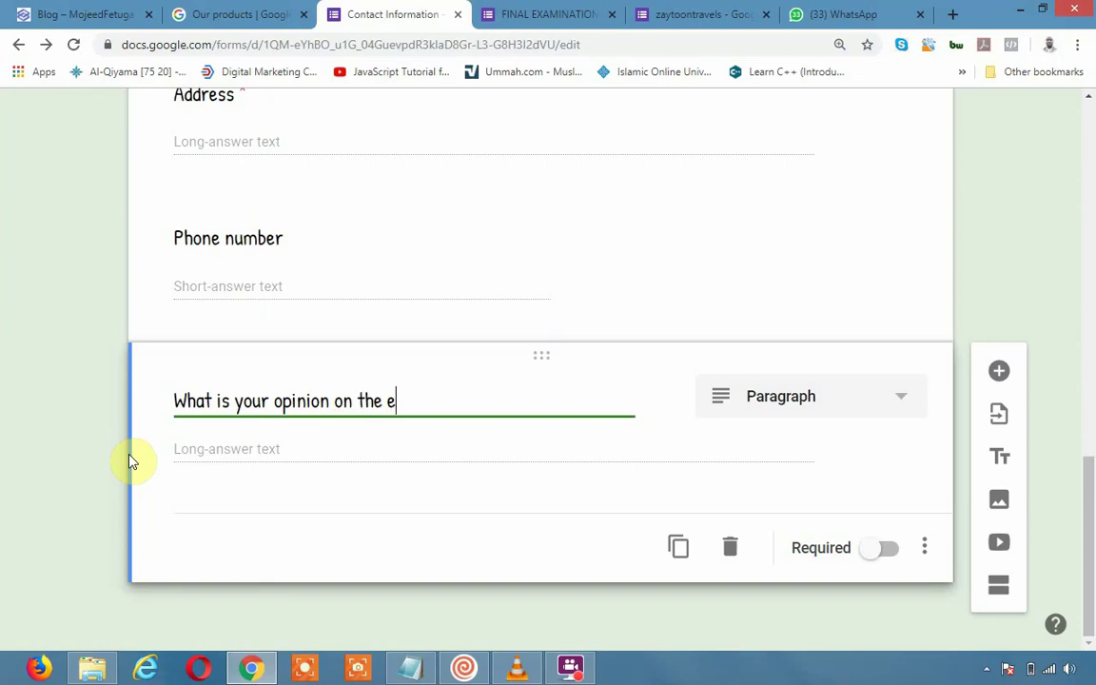
{"action": "type", "text": "vent ?"}
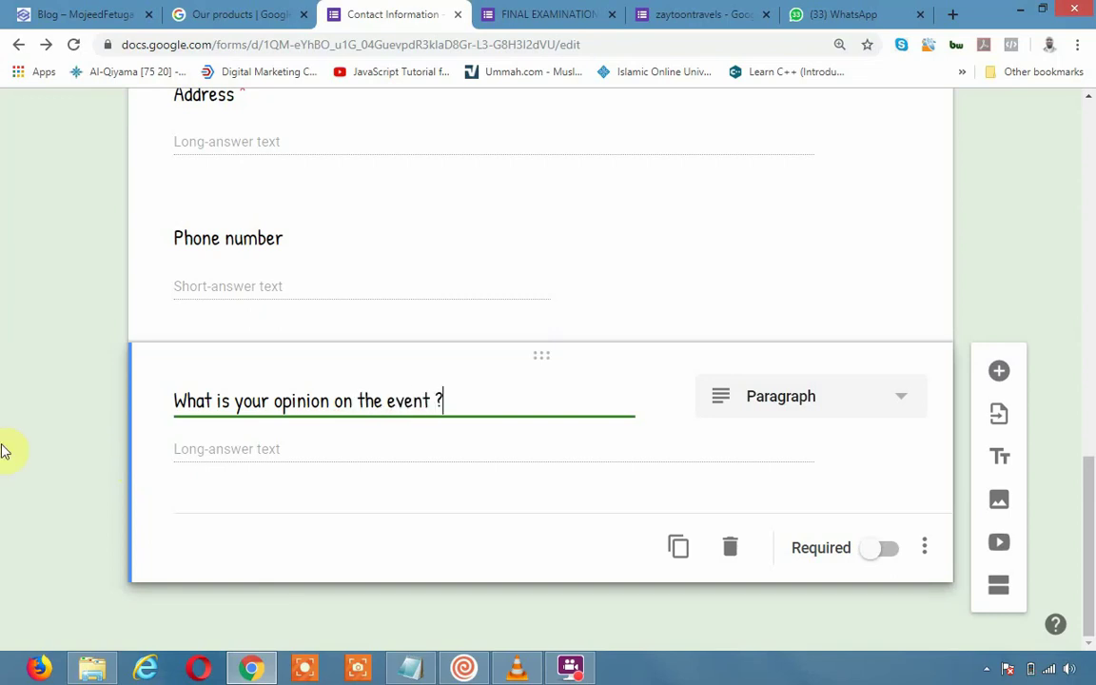
Step: Make 'What is your opinion on the event ?' a Checkboxes question with options good, fair, not interesting
{"action": "left_click", "coordinate": [839, 404]}
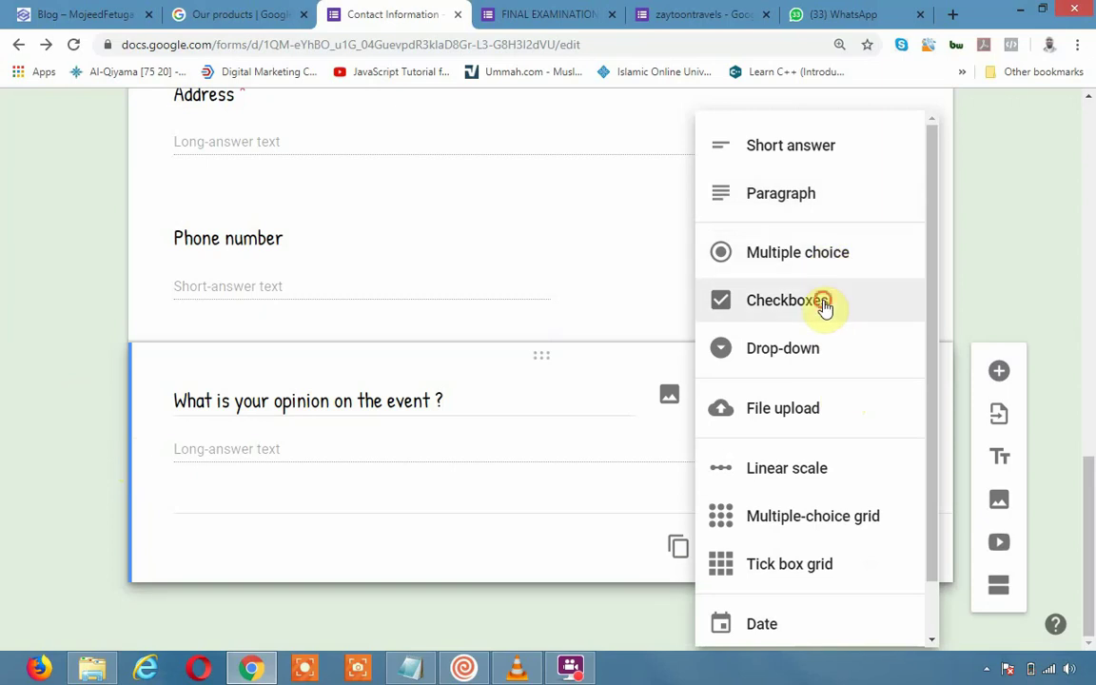
{"action": "left_click", "coordinate": [826, 303]}
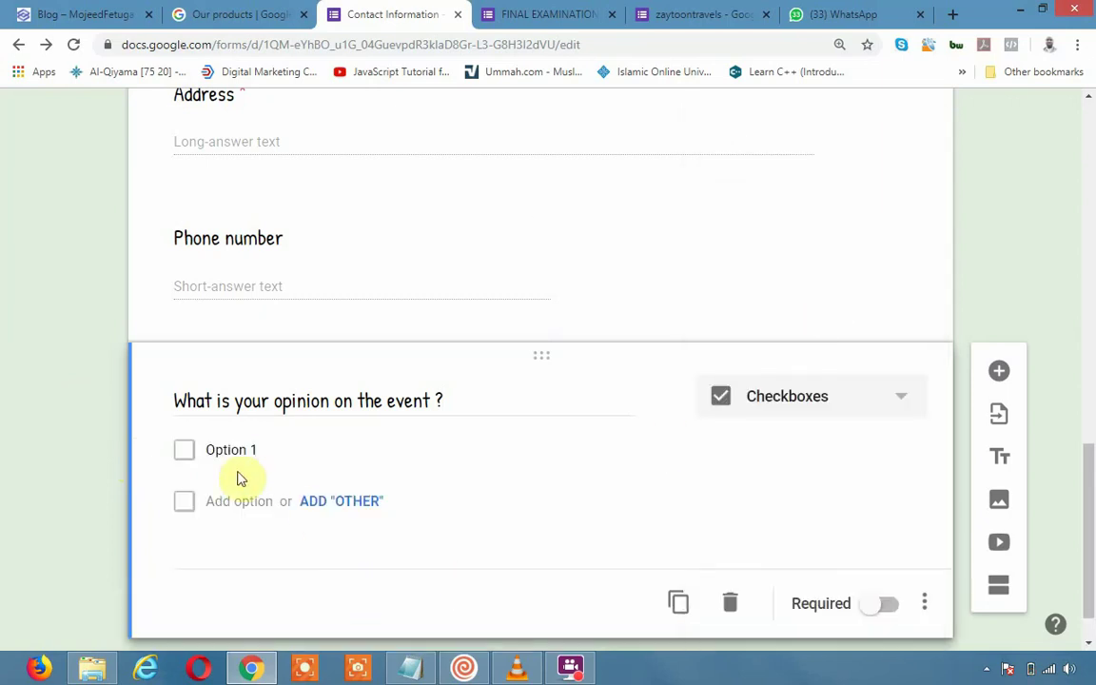
{"action": "left_click", "coordinate": [249, 452]}
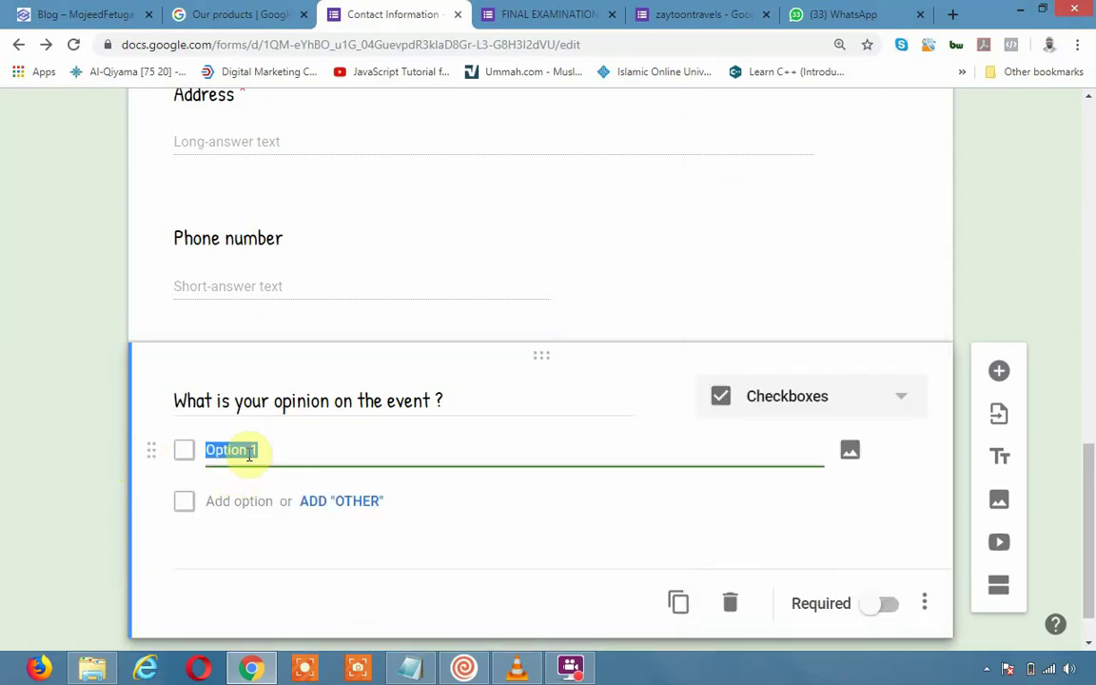
{"action": "type", "text": "goog"}
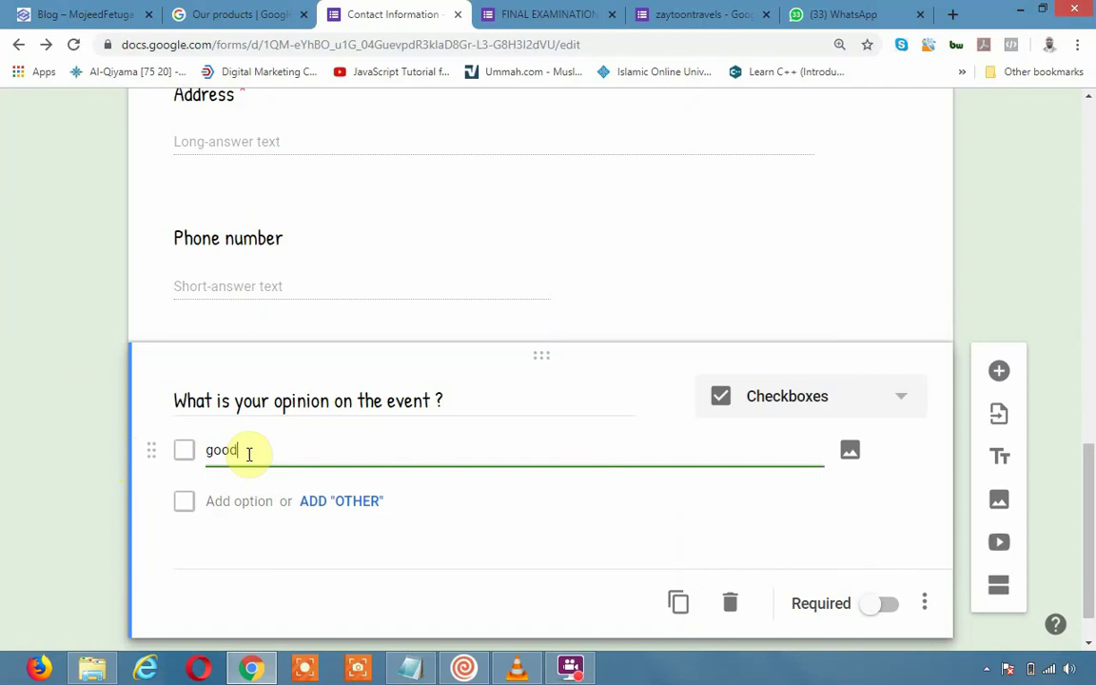
{"action": "key", "text": "Tab"}
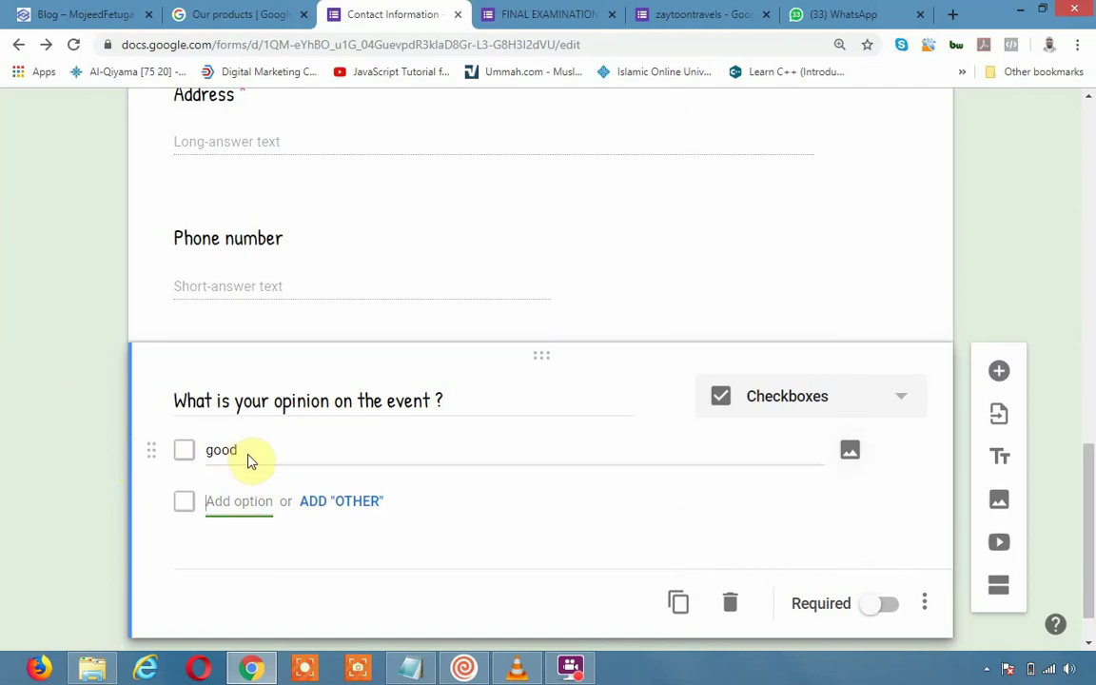
{"action": "type", "text": "fair"}
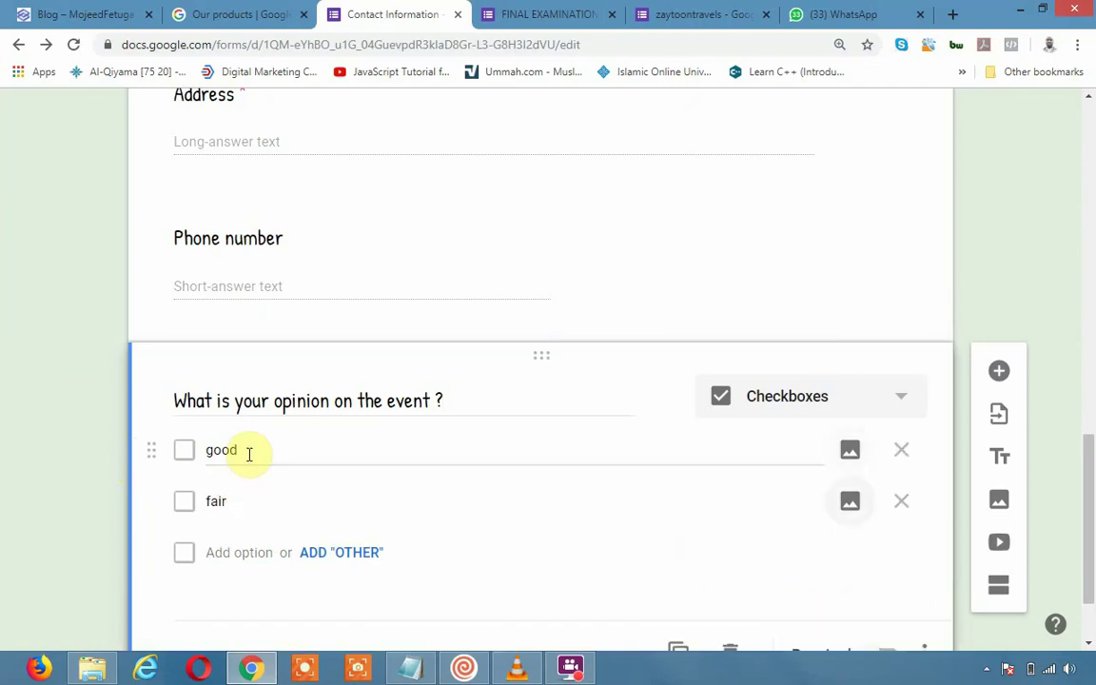
{"action": "key", "text": "Tab"}
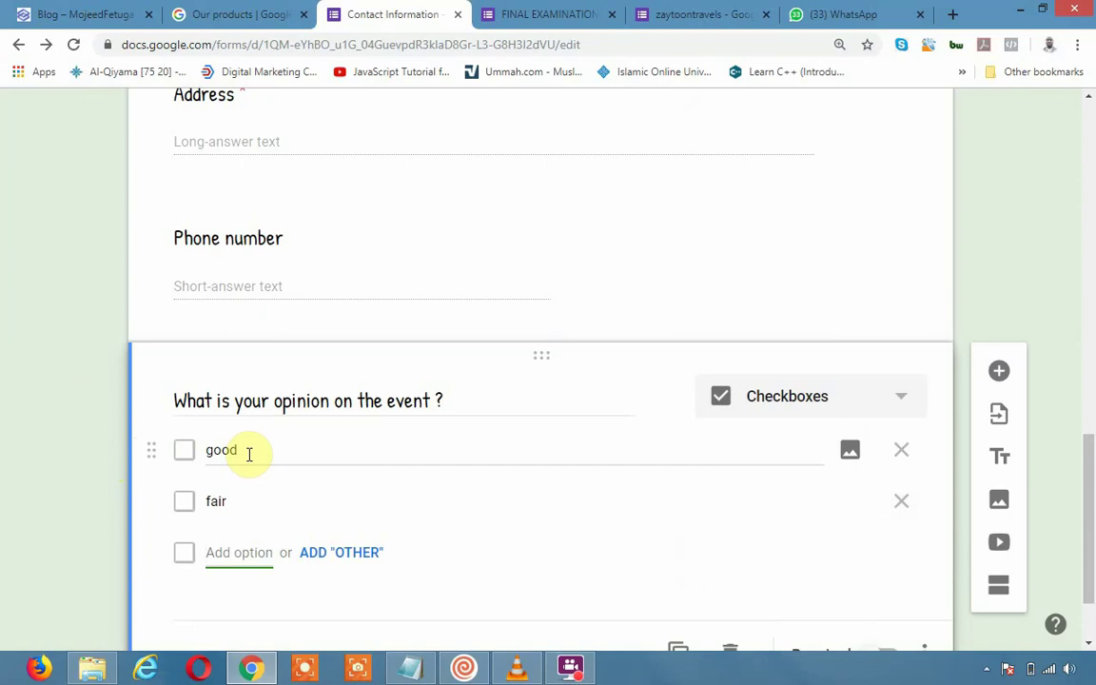
{"action": "type", "text": "not interesting"}
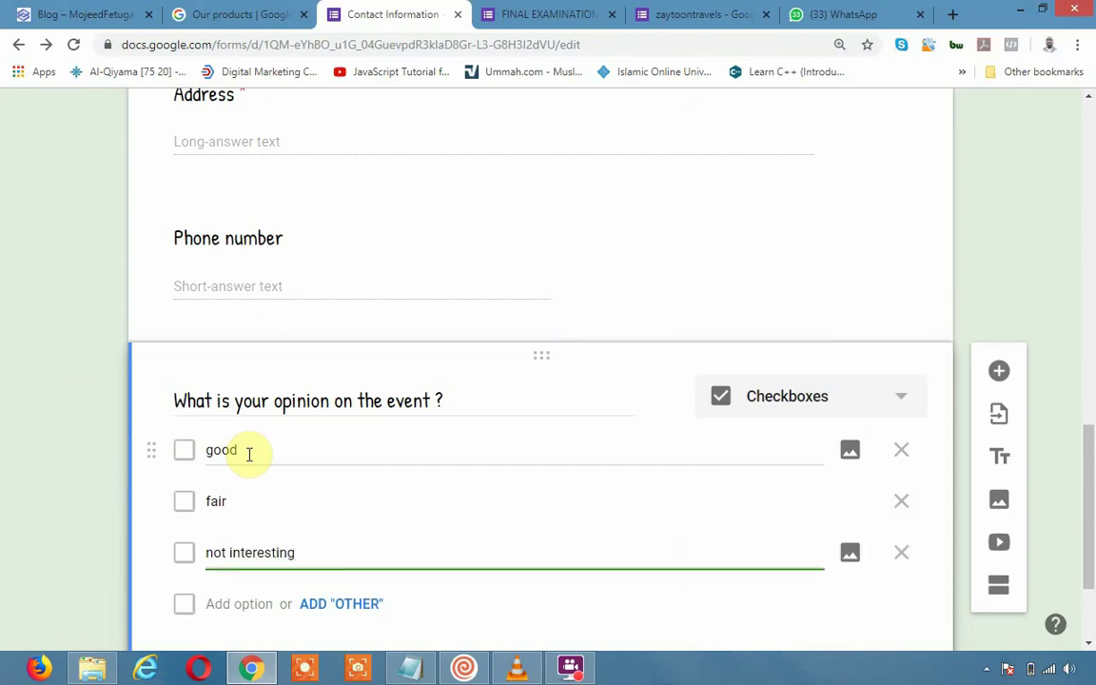
{"action": "scroll", "coordinate": [699, 513], "scroll_direction": "down", "scroll_amount": 1}
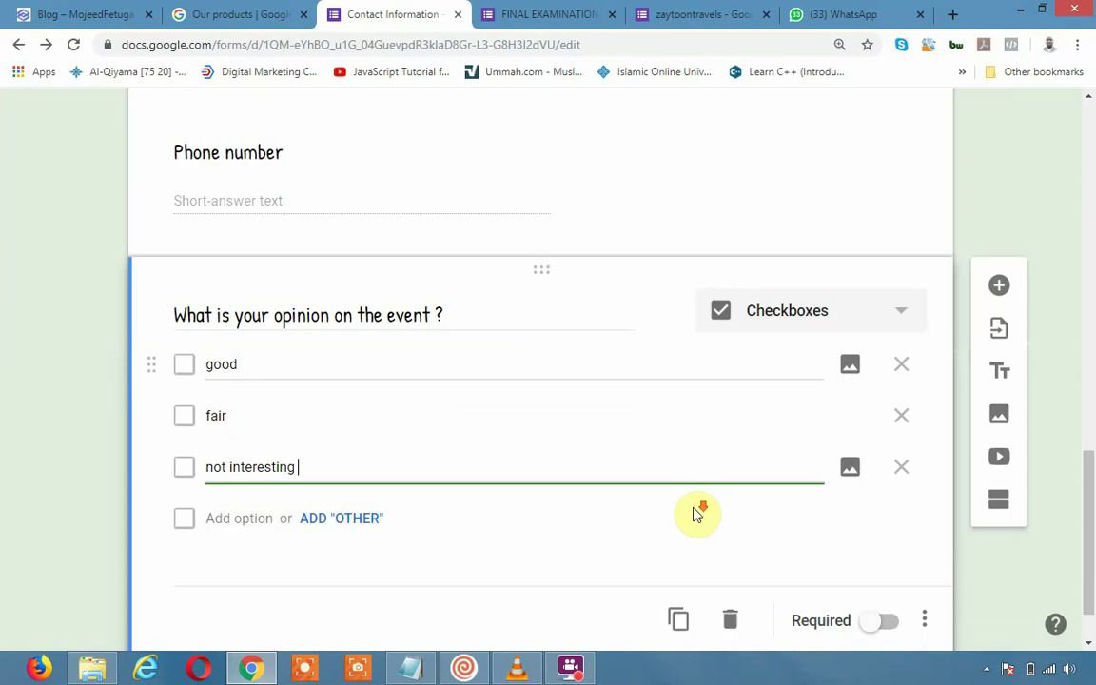
{"action": "scroll", "coordinate": [699, 514], "scroll_direction": "down", "scroll_amount": 1}
Step: Duplicate the opinion question and make the copy a Linear scale from 1 to 10
{"action": "left_click", "coordinate": [692, 546]}
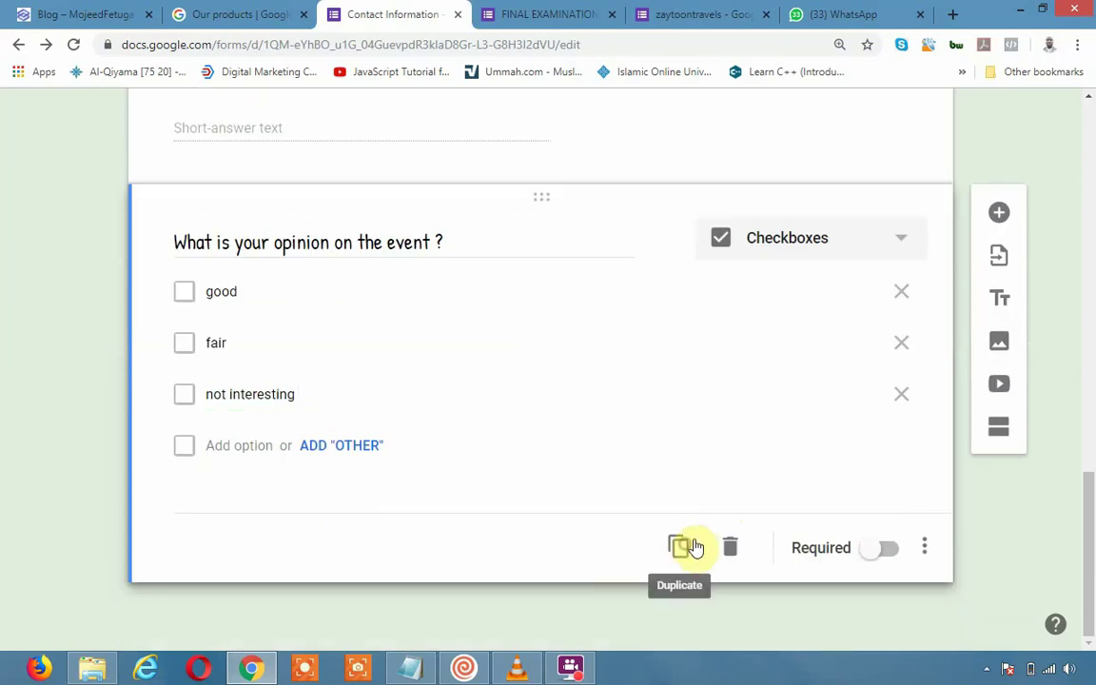
{"action": "left_click", "coordinate": [692, 546]}
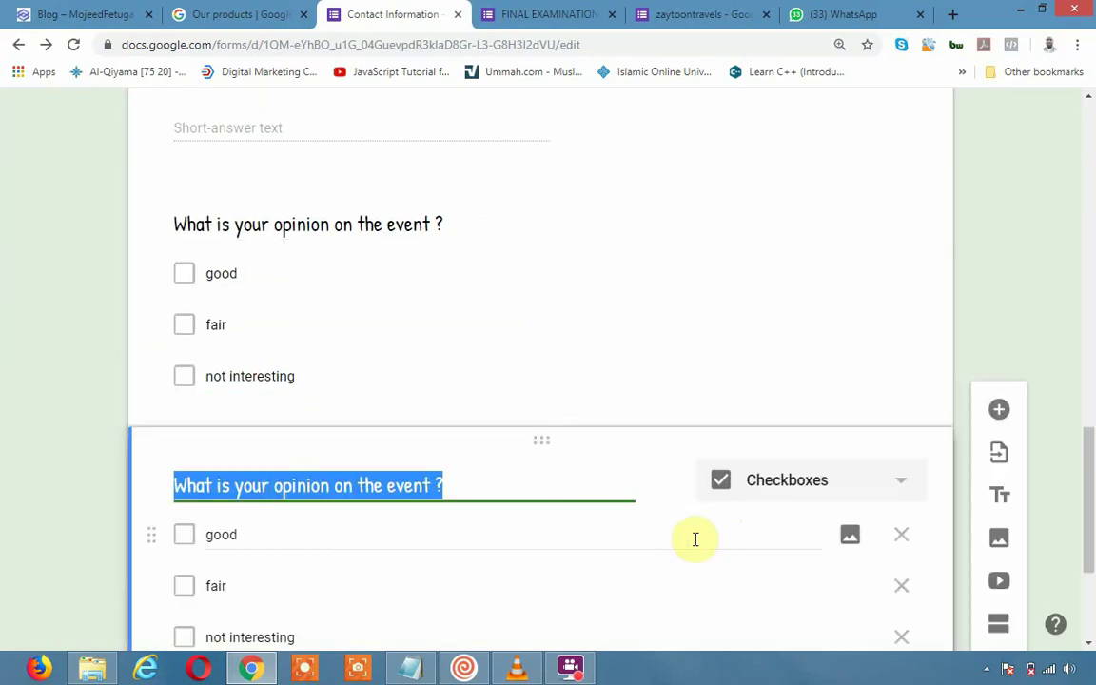
{"action": "left_click", "coordinate": [823, 480]}
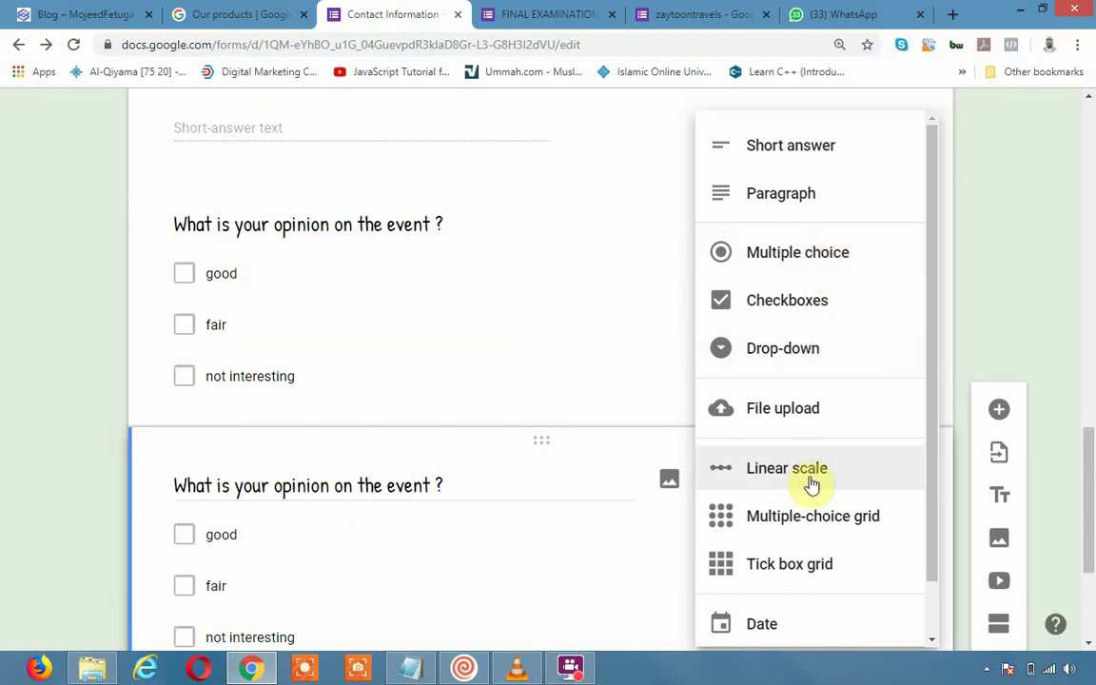
{"action": "left_click", "coordinate": [820, 469]}
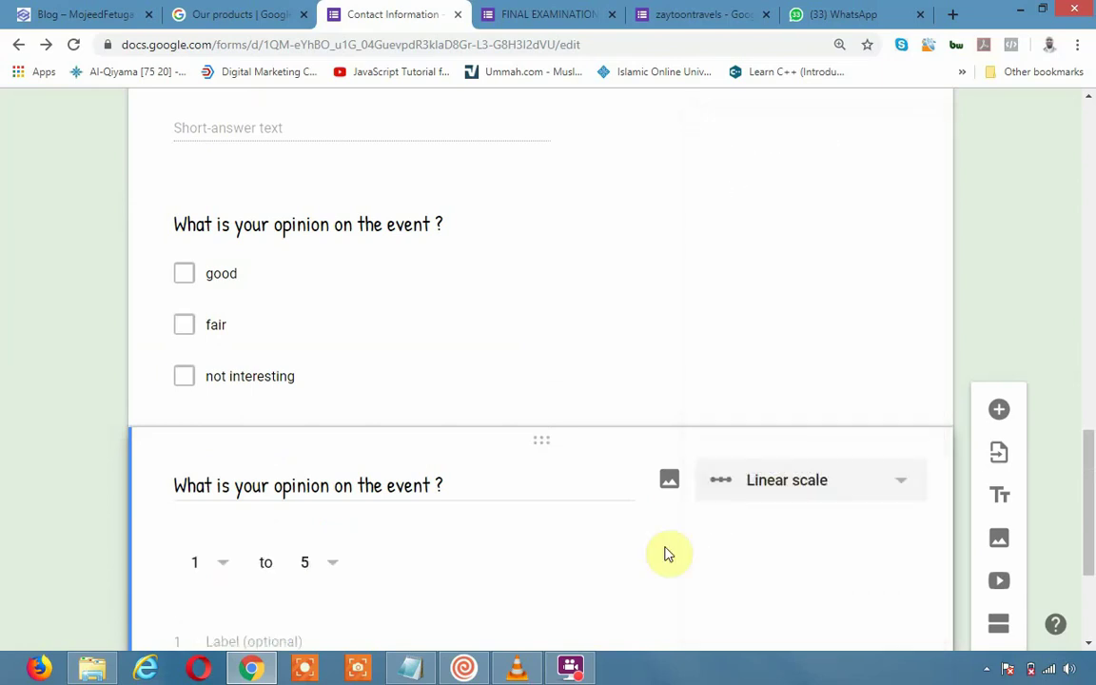
{"action": "left_click", "coordinate": [329, 562]}
{"action": "left_click", "coordinate": [314, 599]}
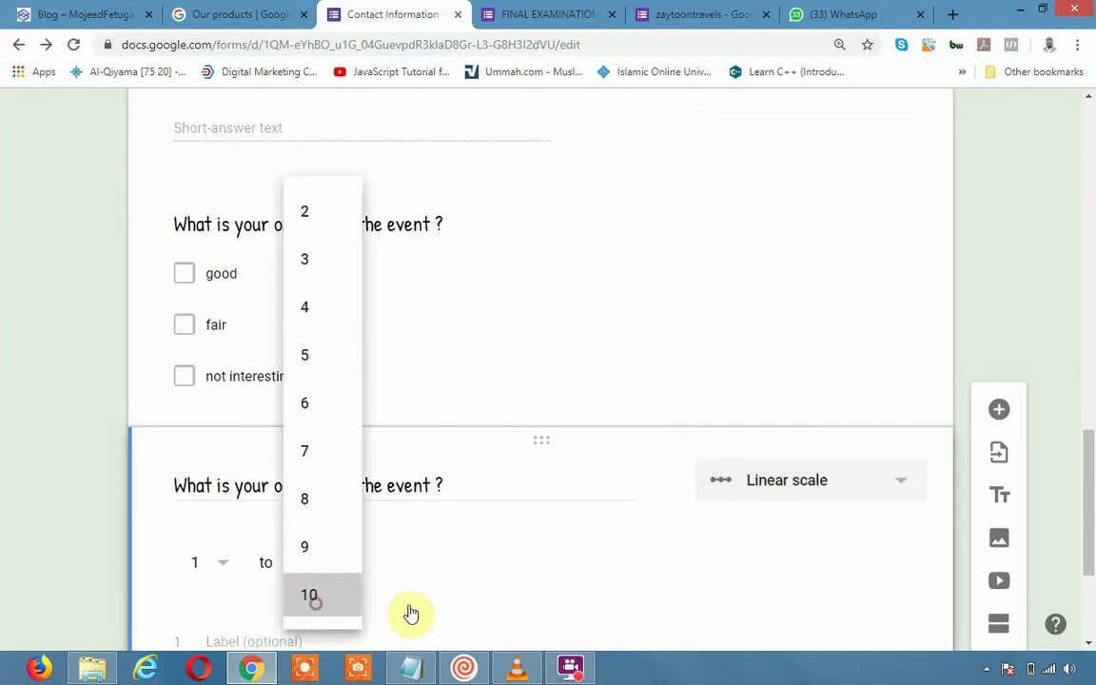
Step: Label the scale's low end 1 as 'poort'
{"action": "scroll", "coordinate": [651, 594], "scroll_direction": "down", "scroll_amount": 2}
{"action": "scroll", "coordinate": [650, 595], "scroll_direction": "down", "scroll_amount": 1}
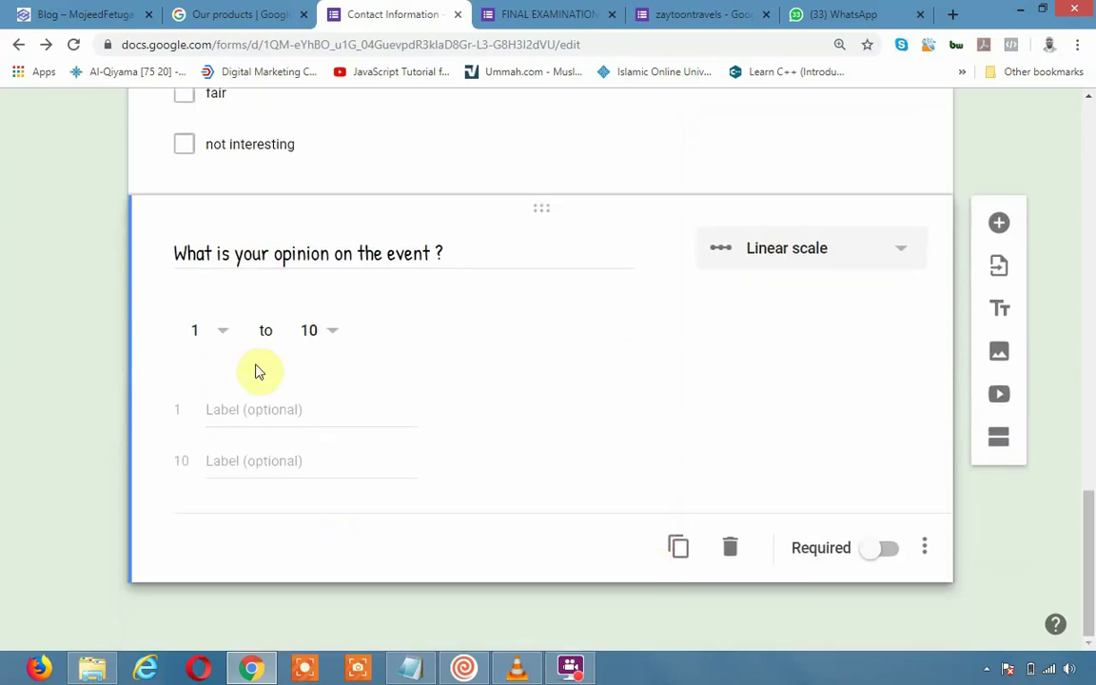
{"action": "left_click", "coordinate": [264, 410]}
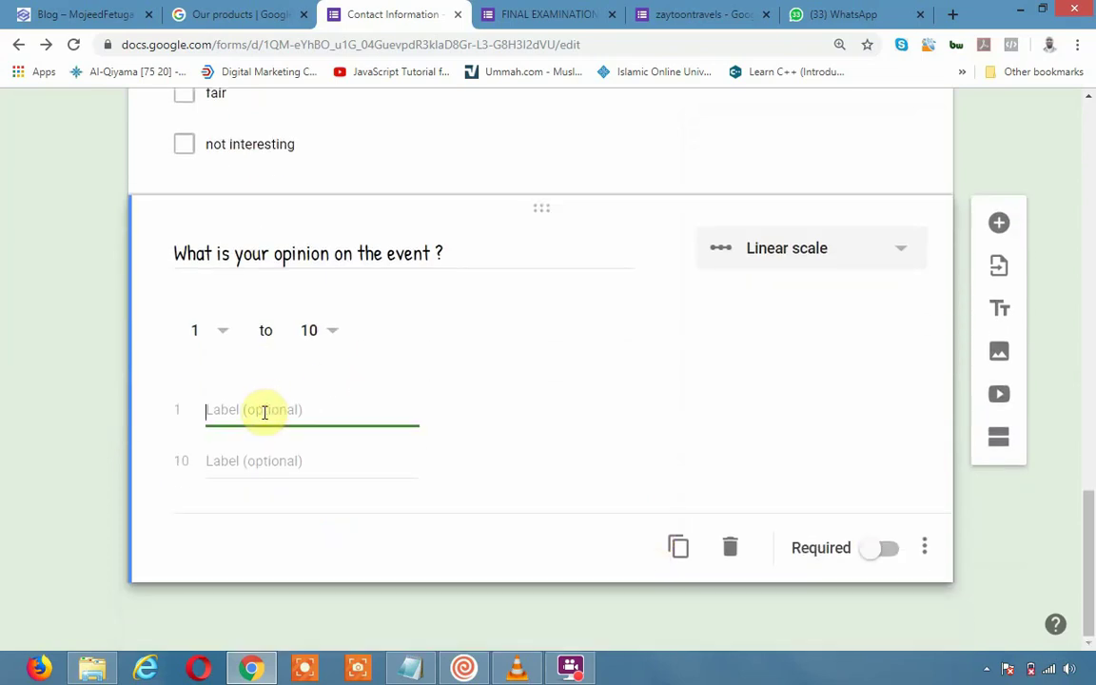
{"action": "type", "text": "p"}
{"action": "type", "text": "oort"}
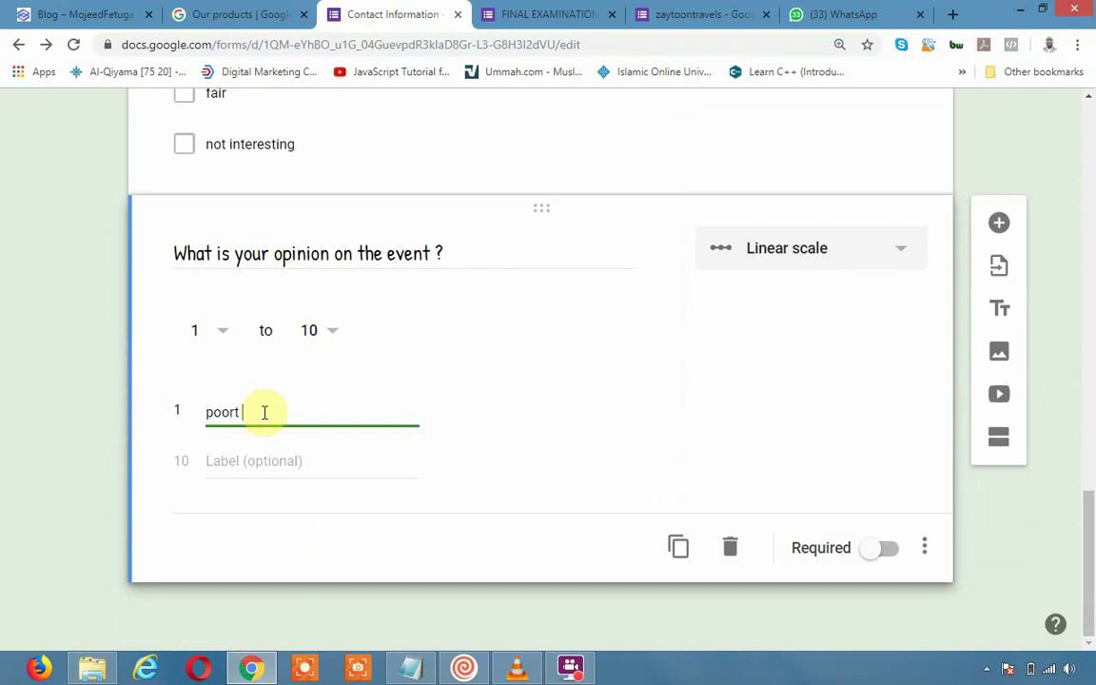